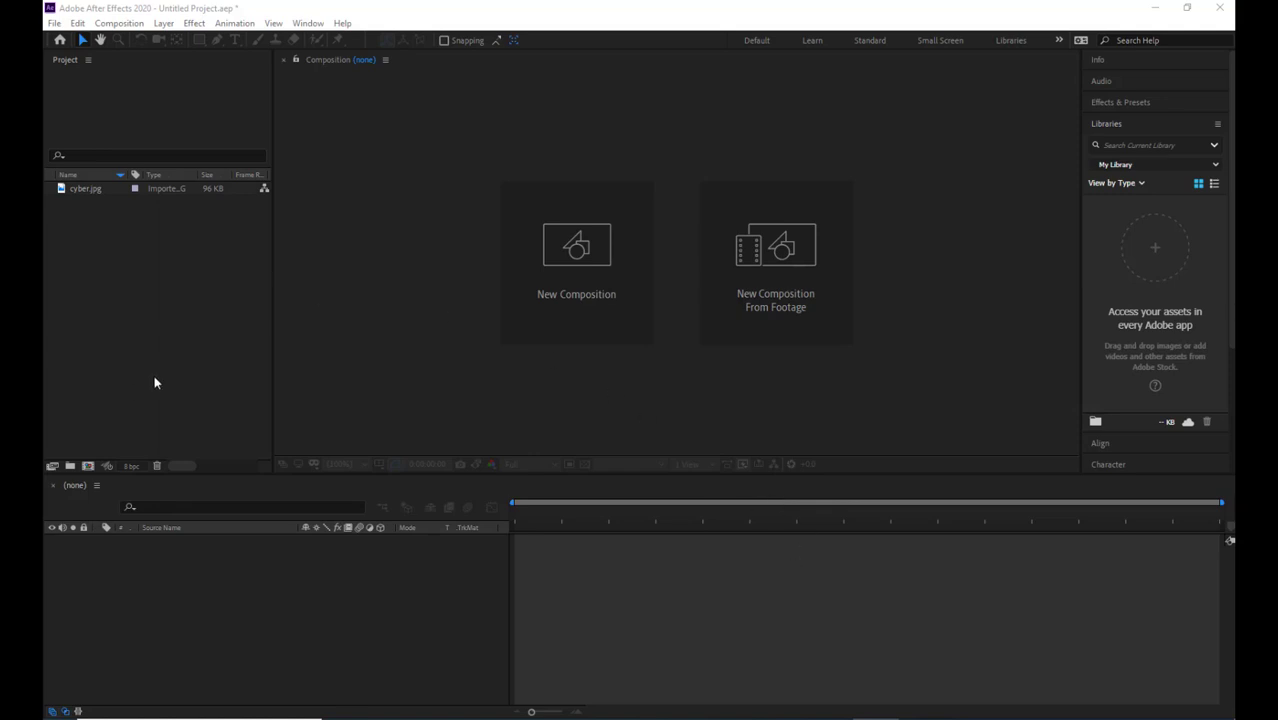
Create a new composition from cyber.jpg and enlarge the composition viewer area
click(76, 197)
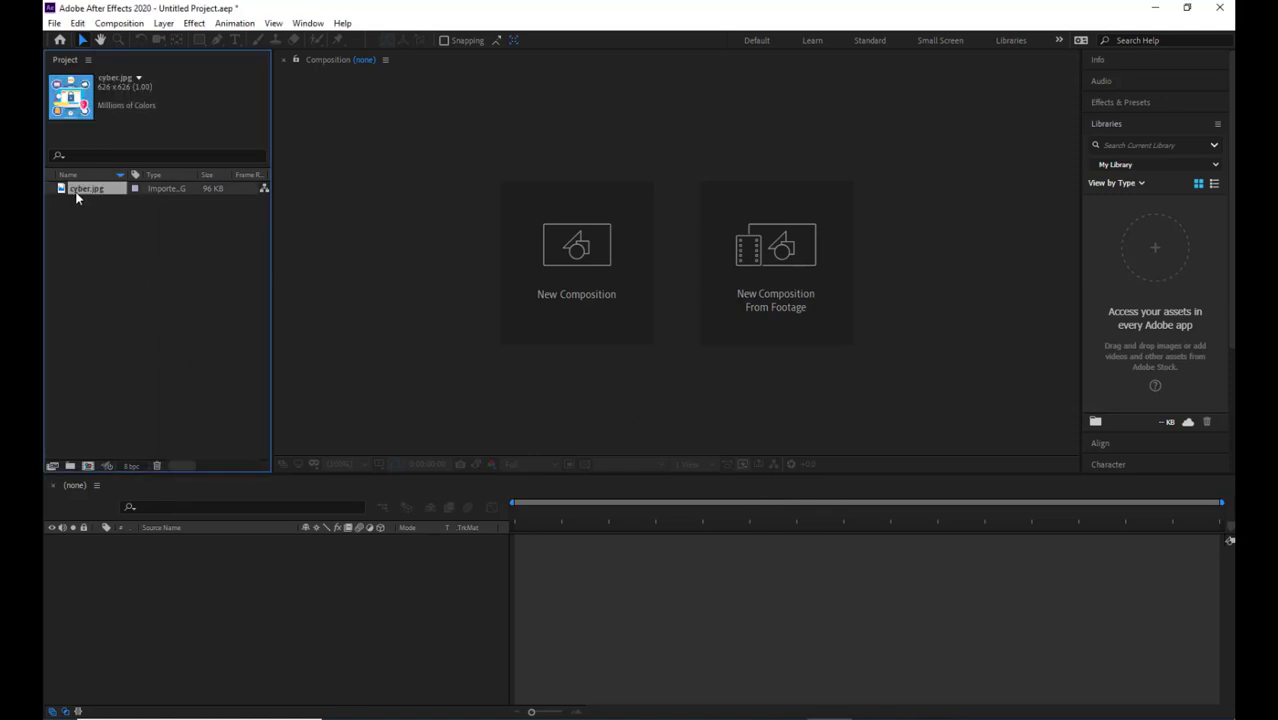
drag(76, 197, 93, 473)
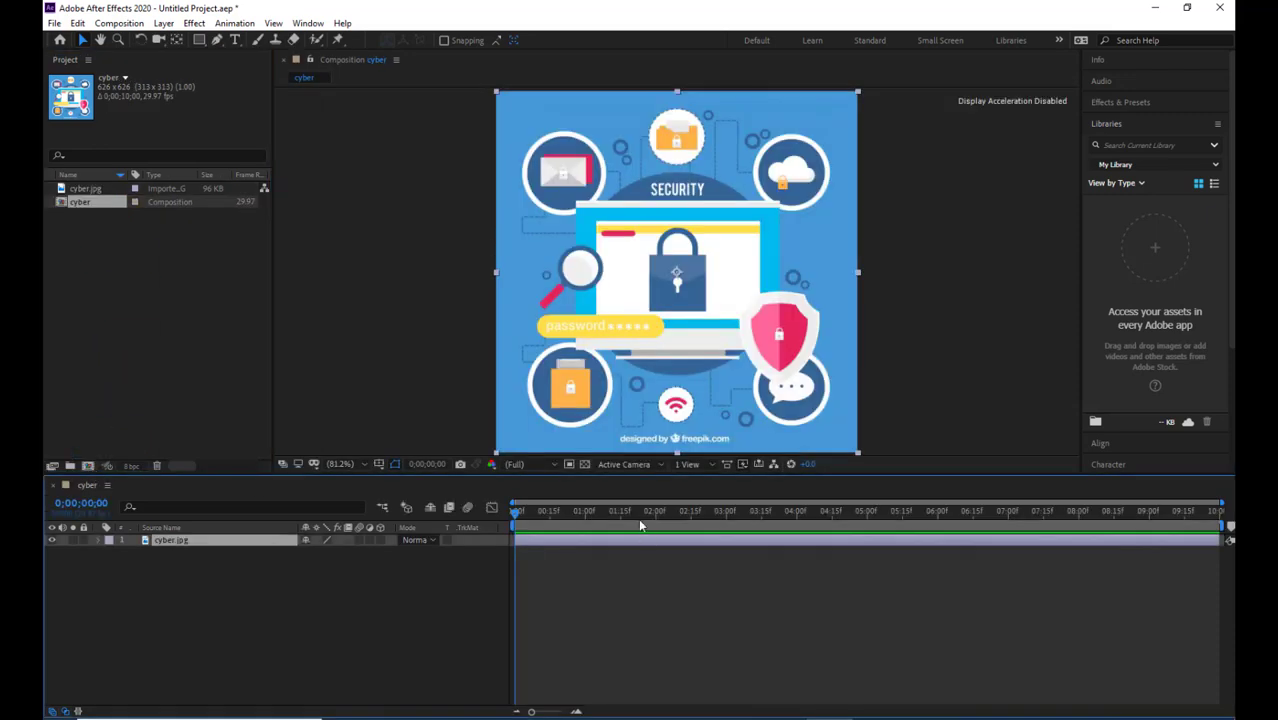
click(529, 473)
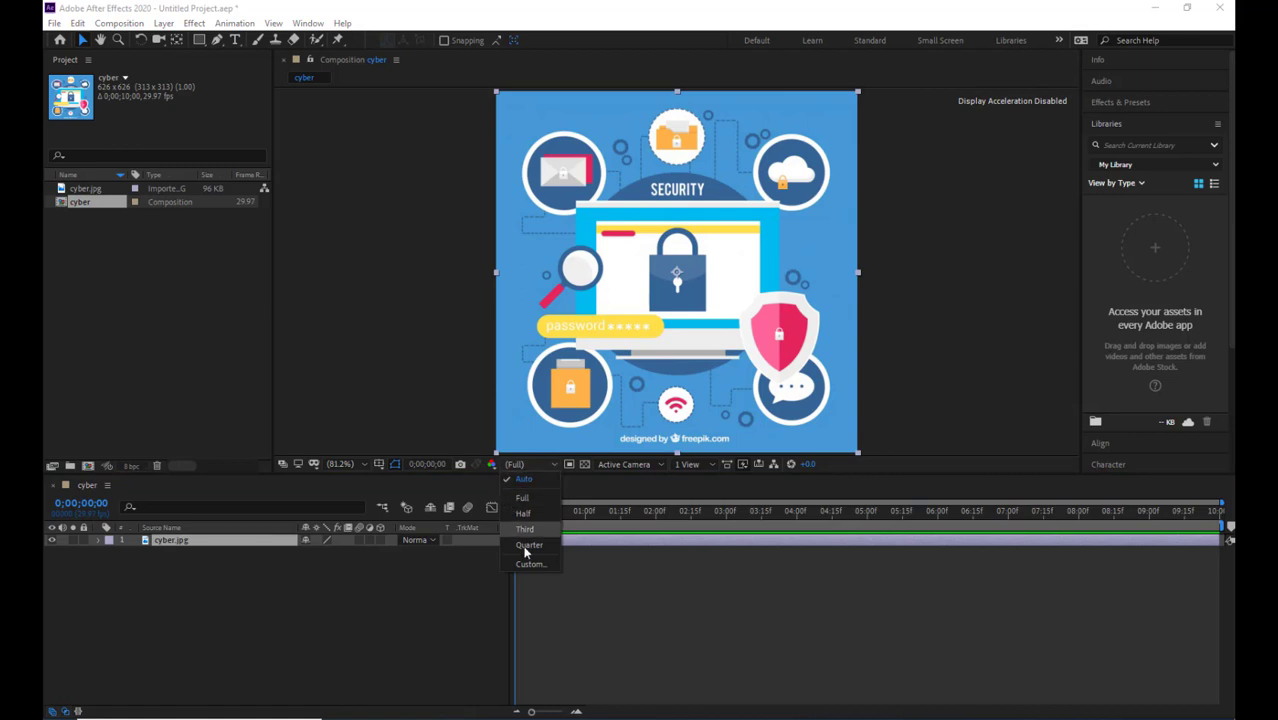
click(602, 474)
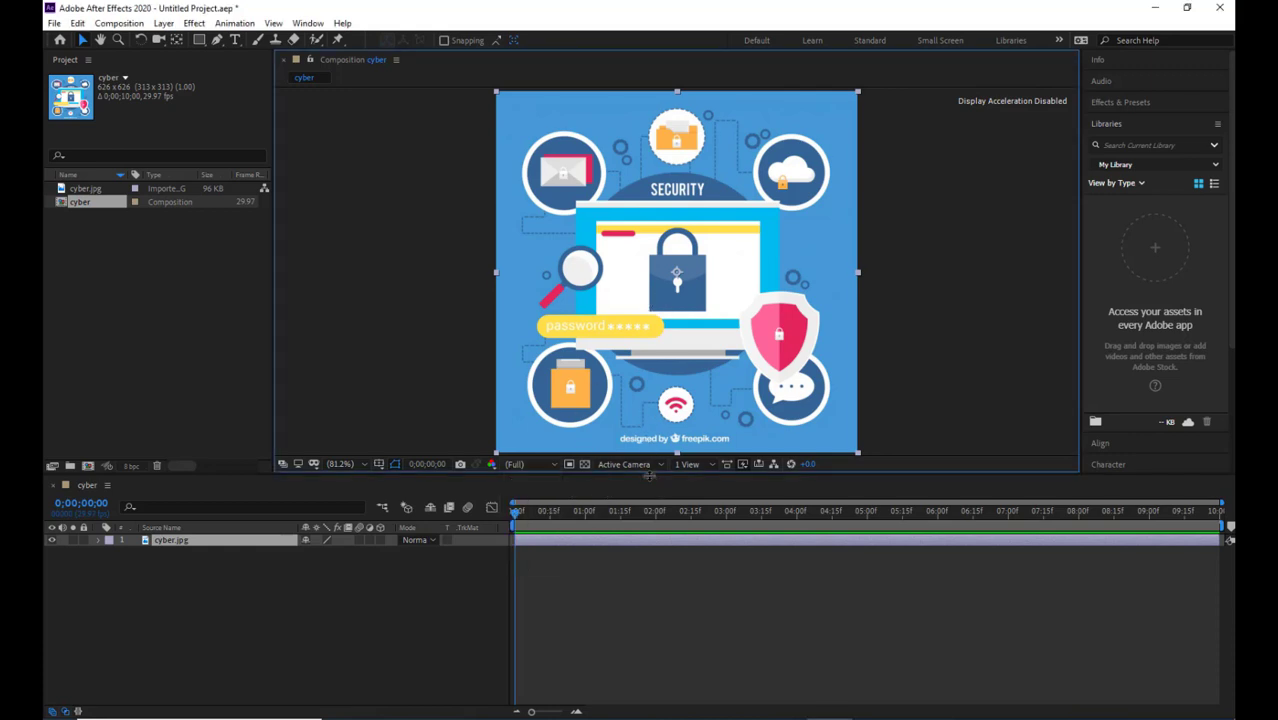
drag(648, 476, 644, 508)
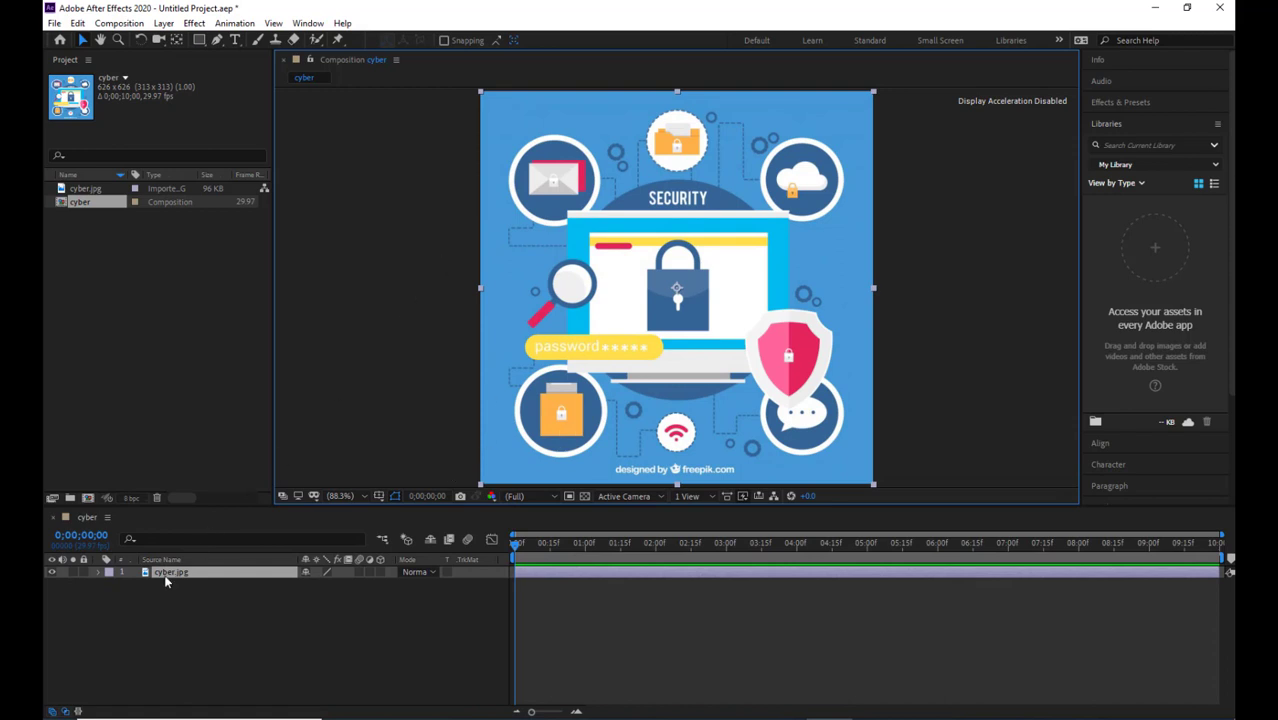
Draw a rectangular mask around the computer monitor on the cyber.jpg layer
click(200, 40)
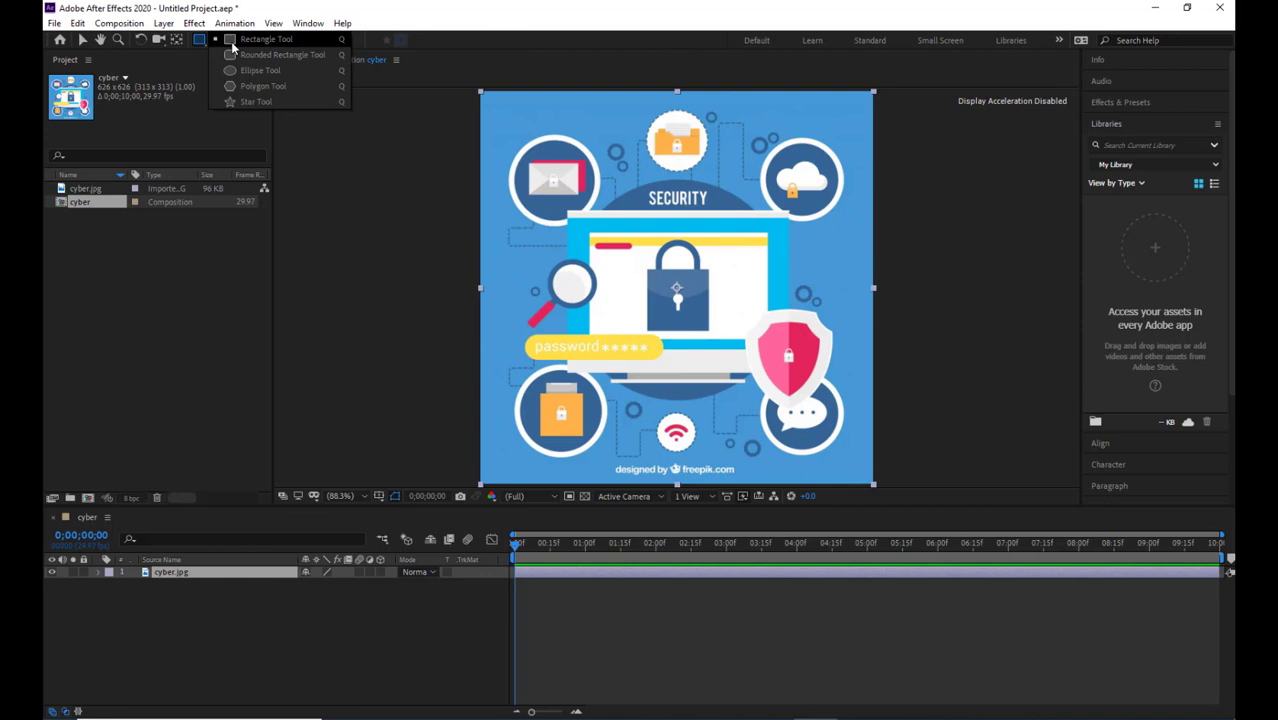
click(269, 90)
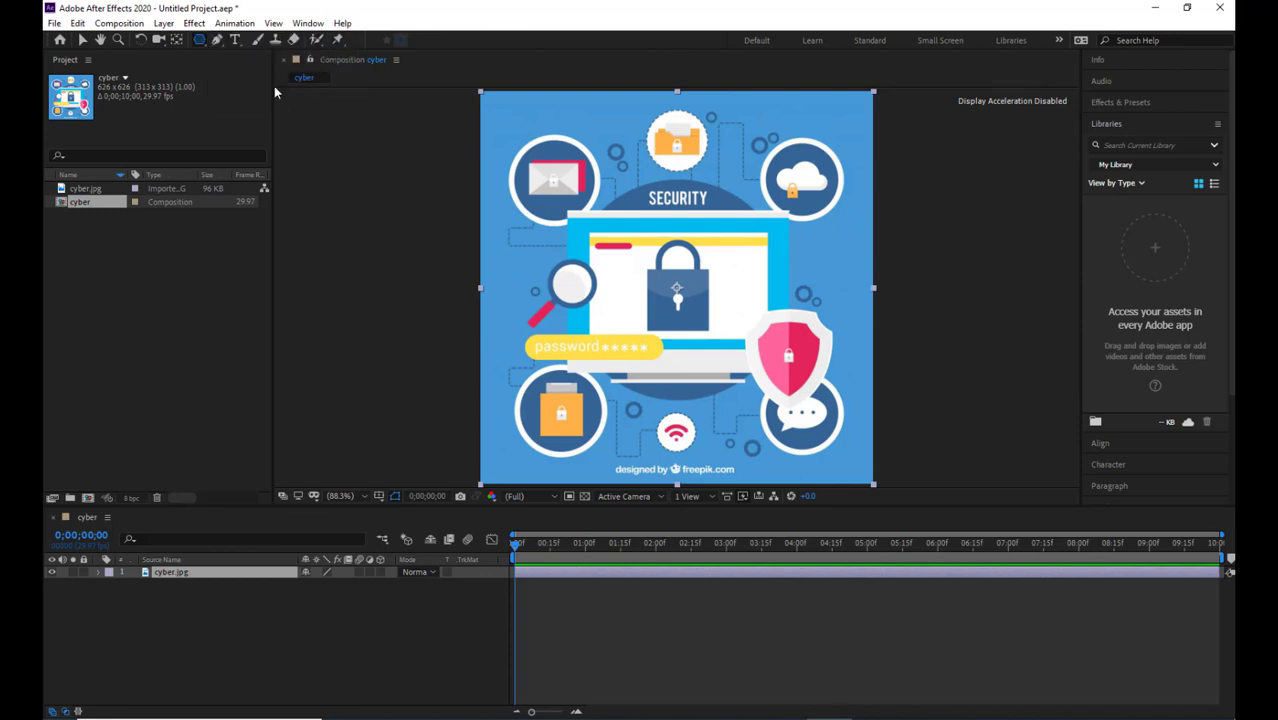
click(200, 40)
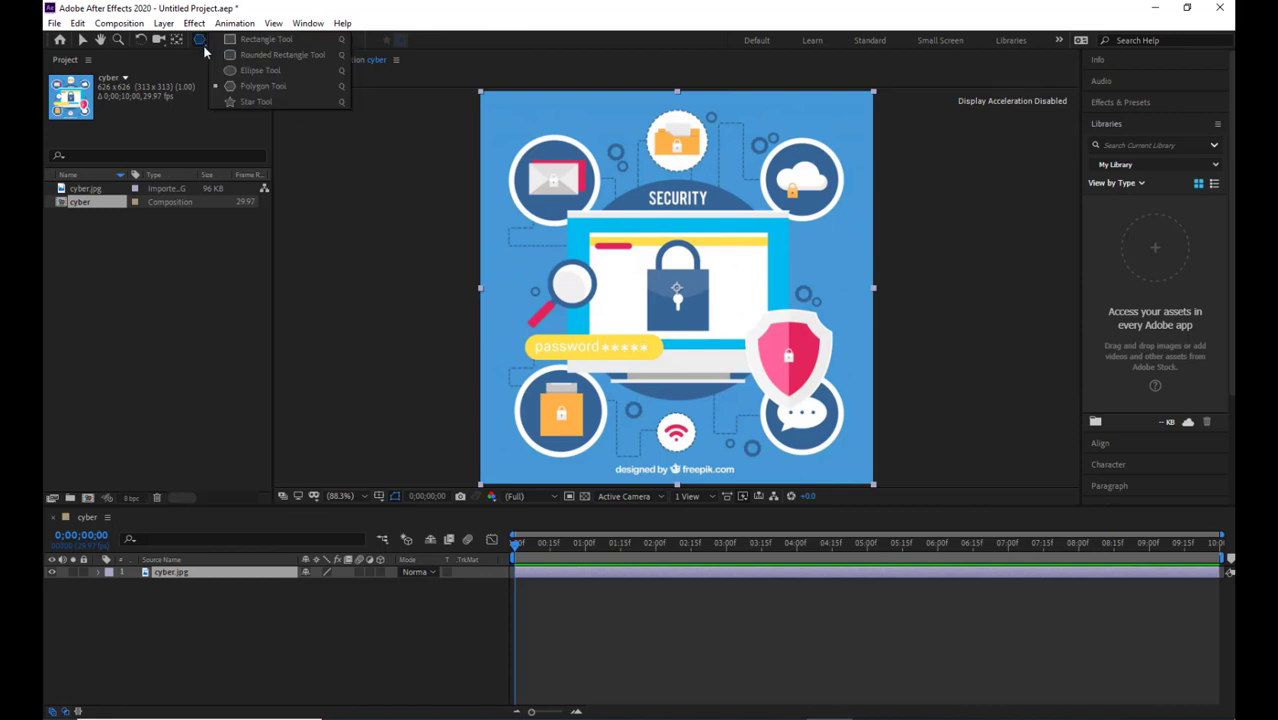
click(230, 48)
click(235, 41)
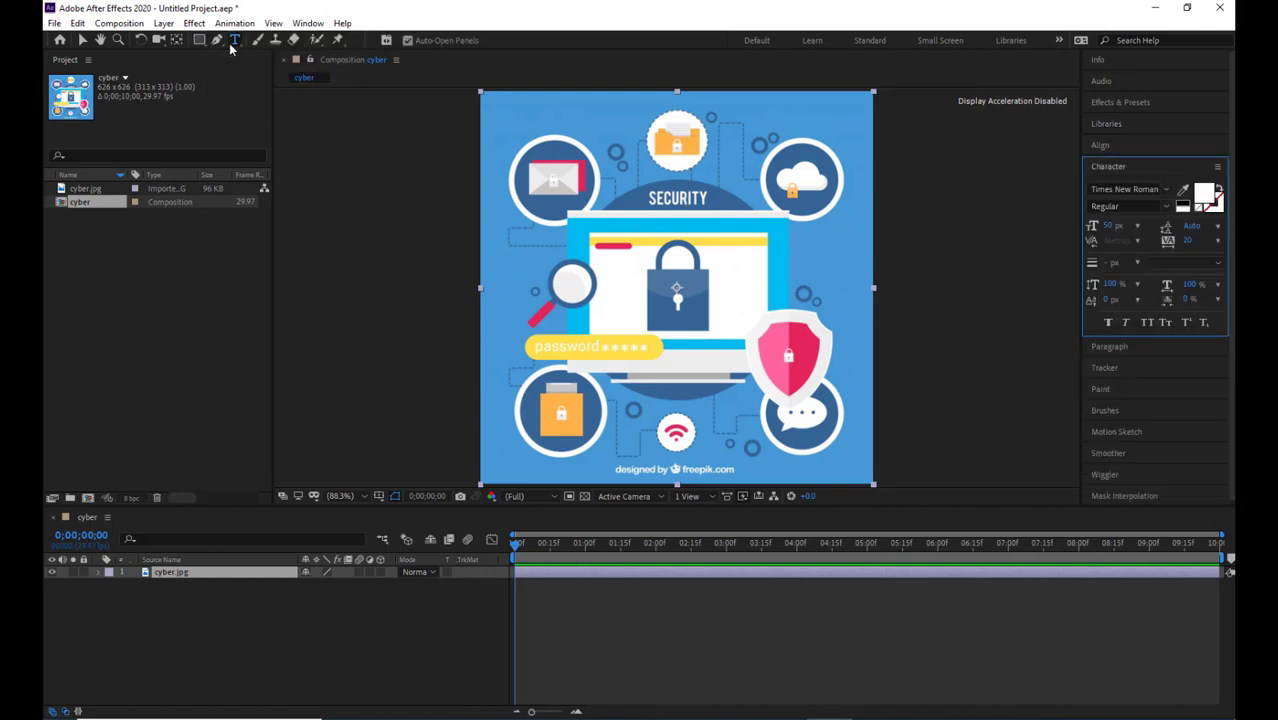
click(199, 40)
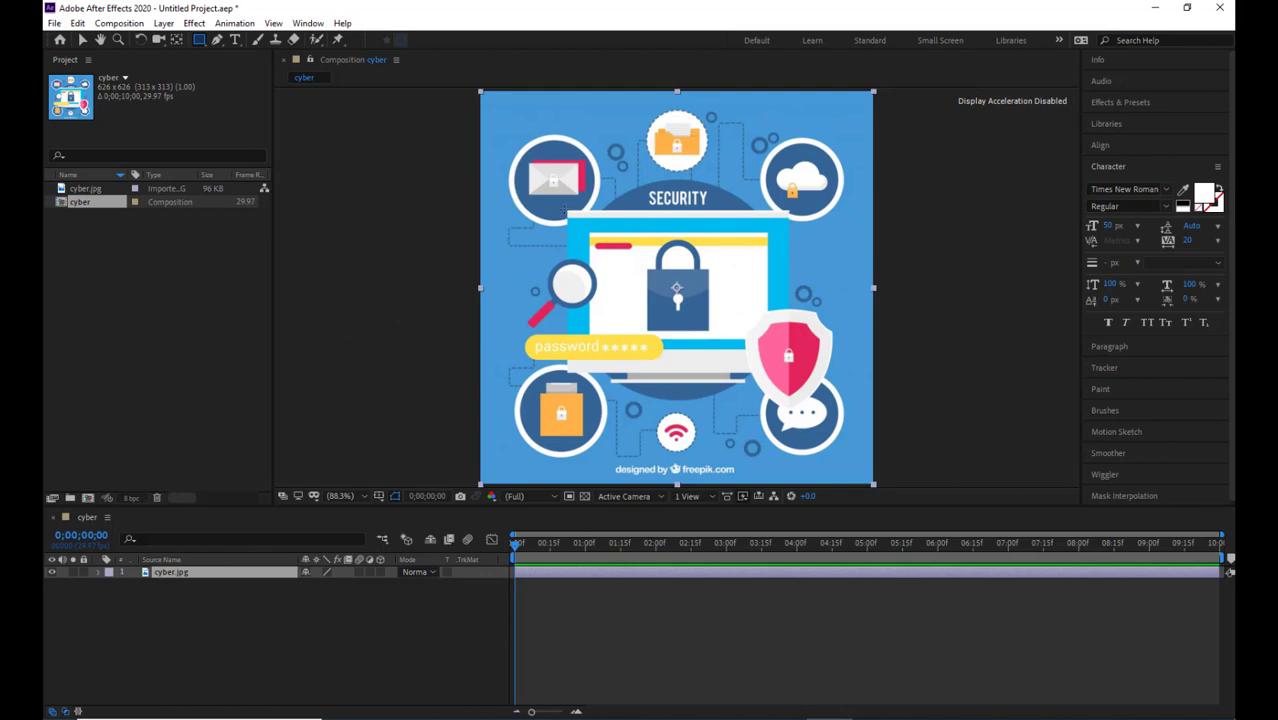
drag(566, 209, 786, 408)
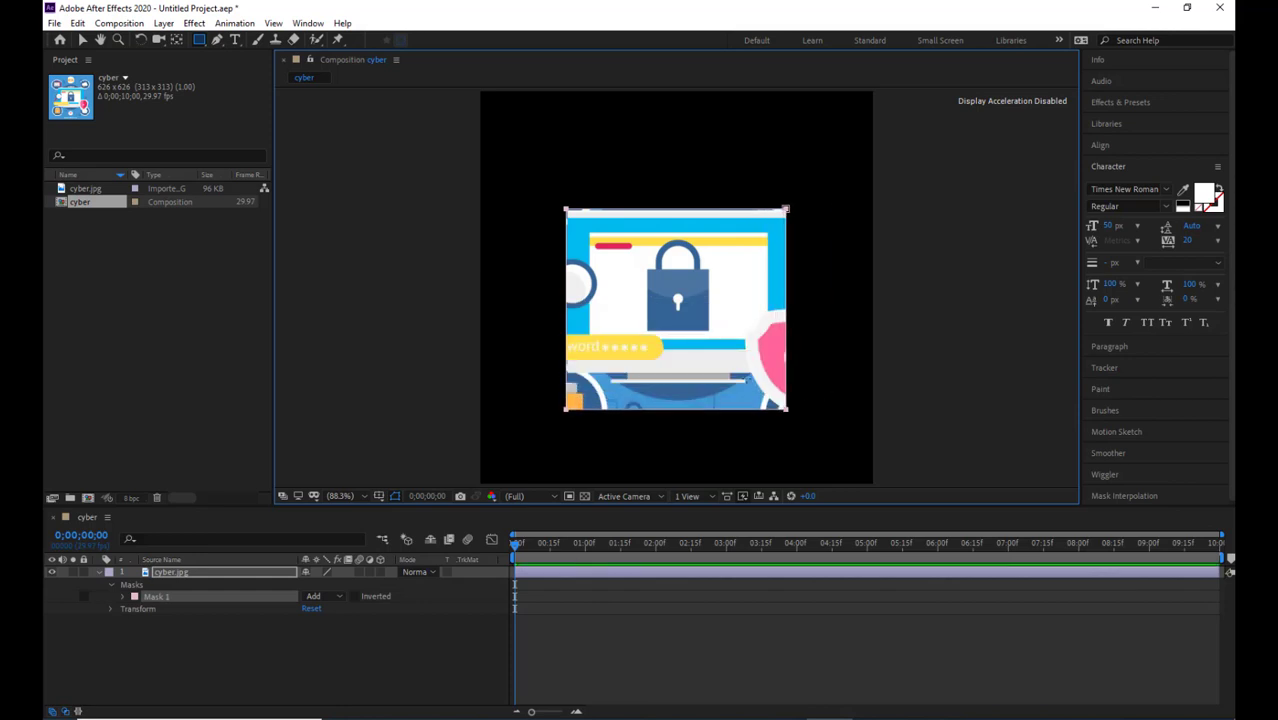
Show the path, feather, opacity and expansion properties of Mask 1
click(138, 594)
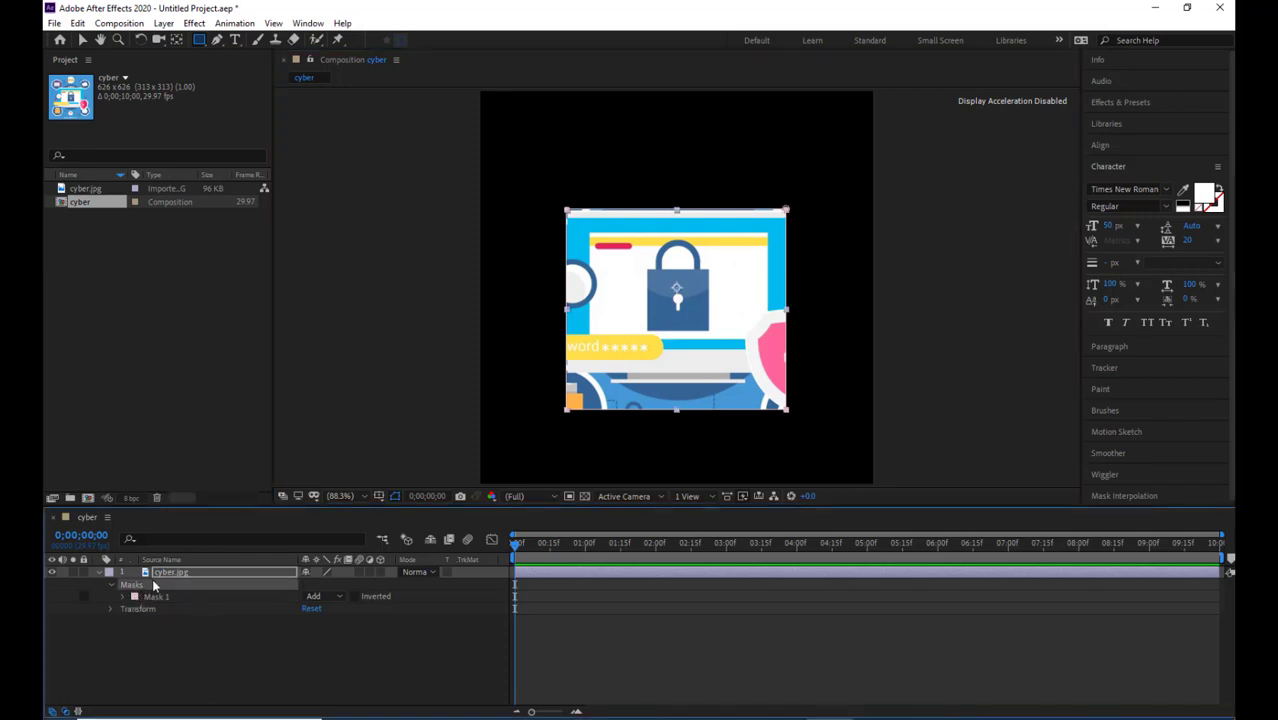
click(124, 596)
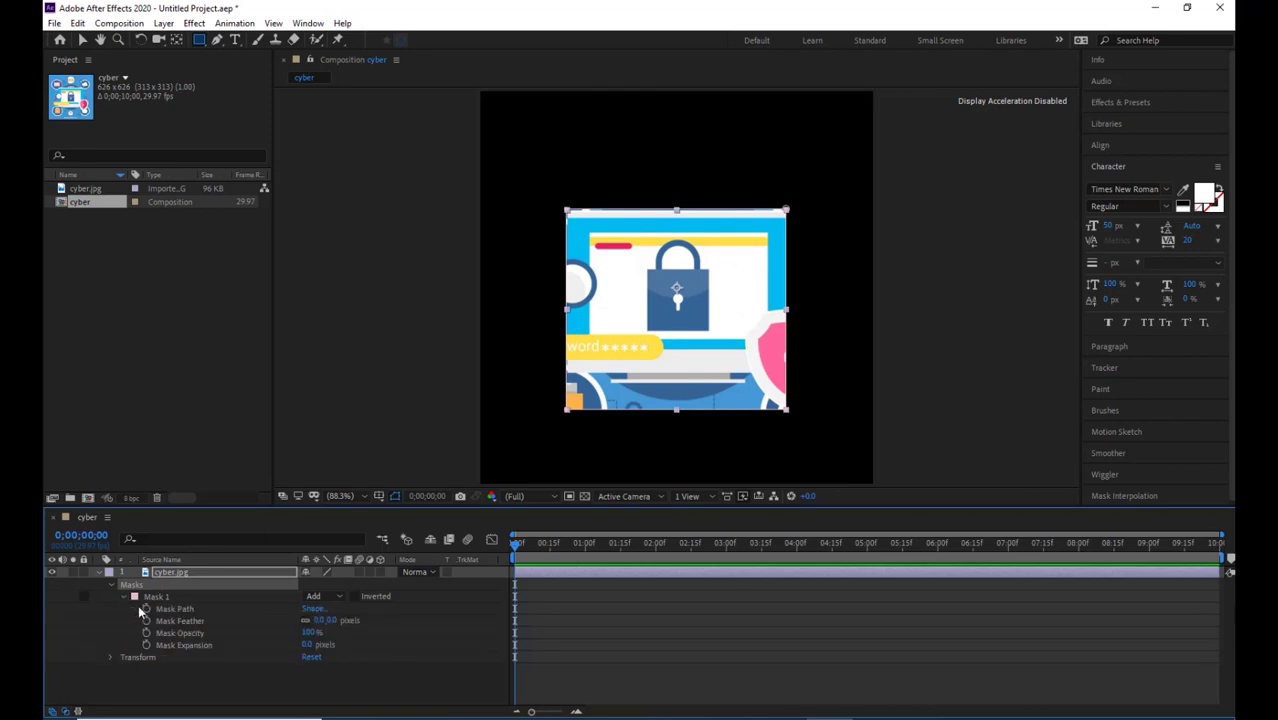
click(163, 600)
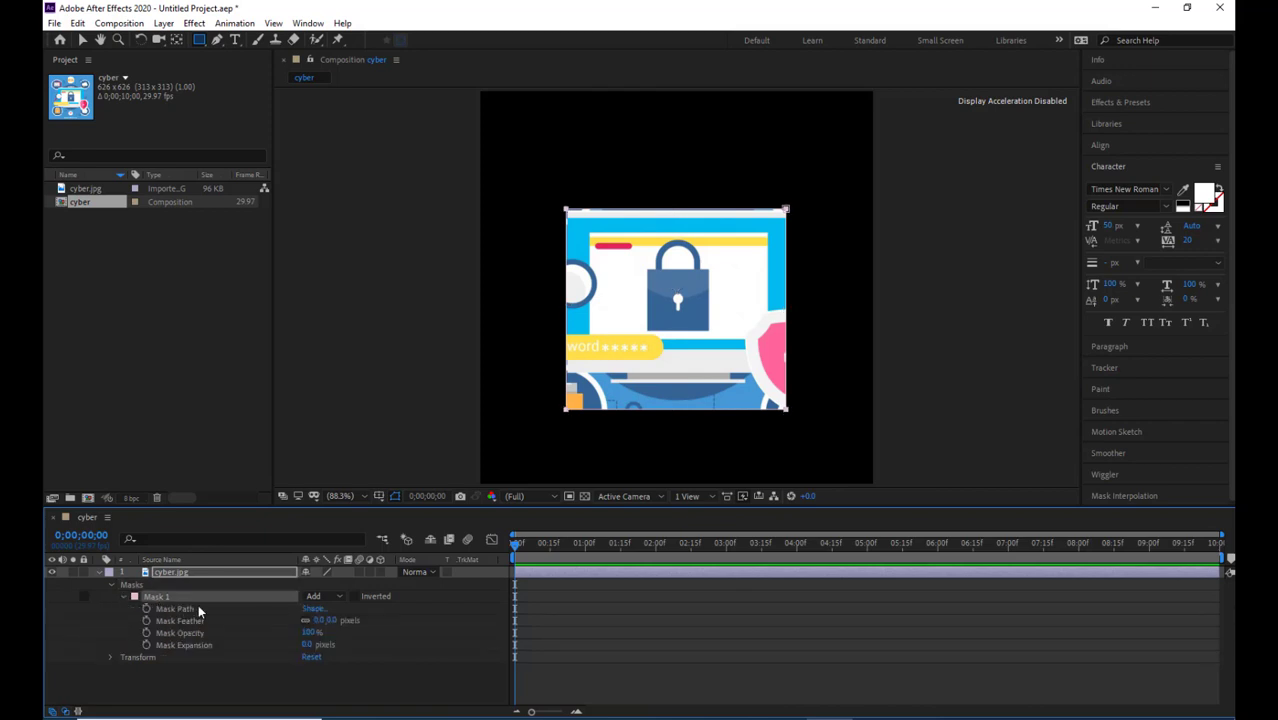
click(208, 657)
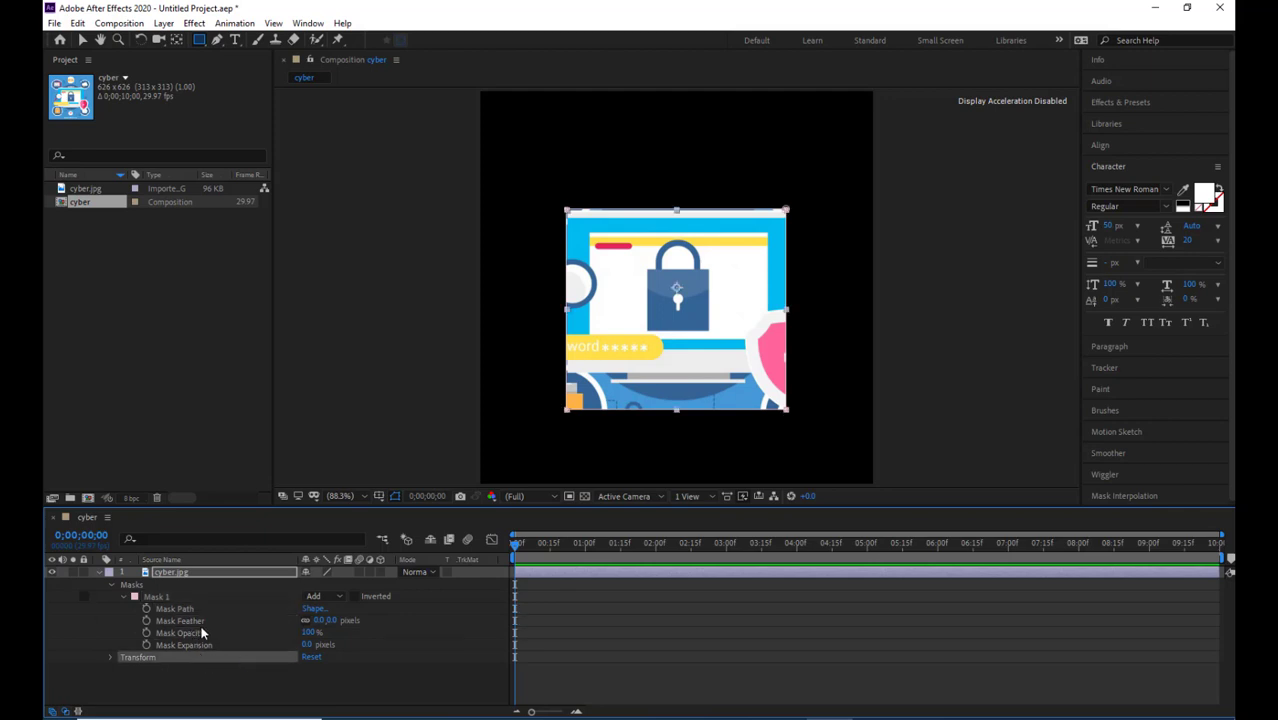
Try reshaping the mask by shifting its upper edge and lower corners, and undo these edits
click(80, 44)
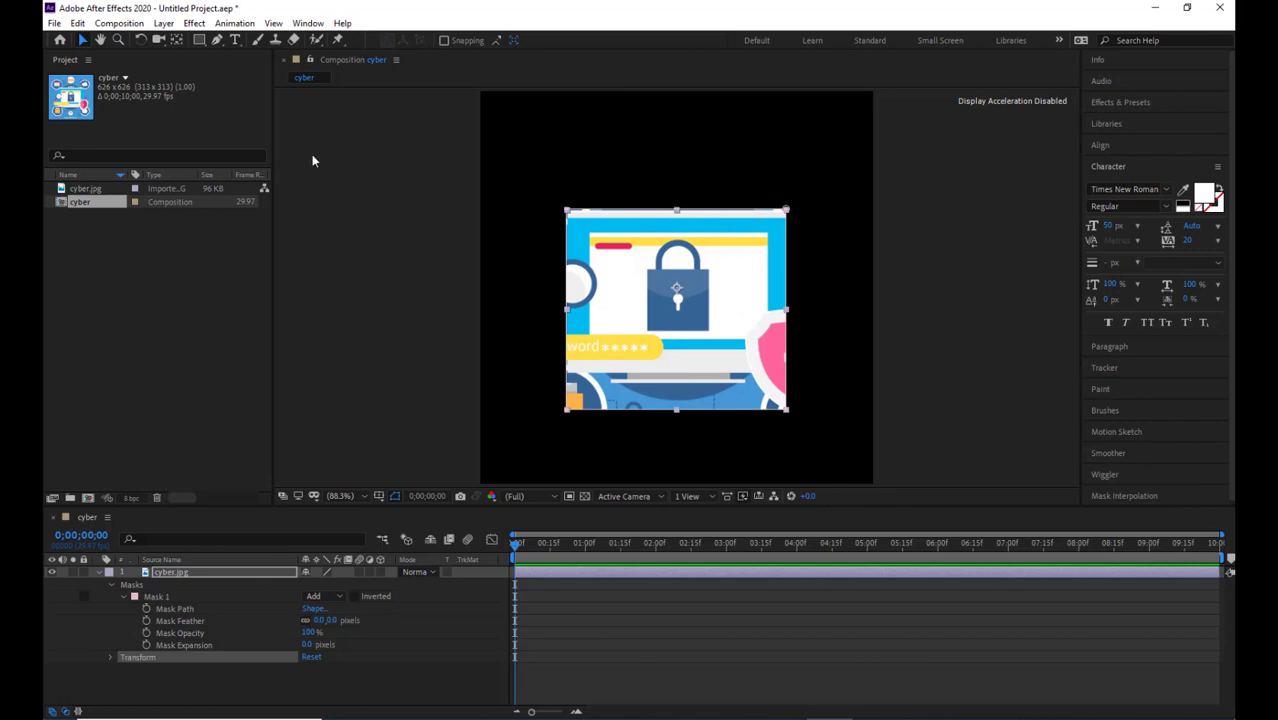
click(543, 194)
click(702, 213)
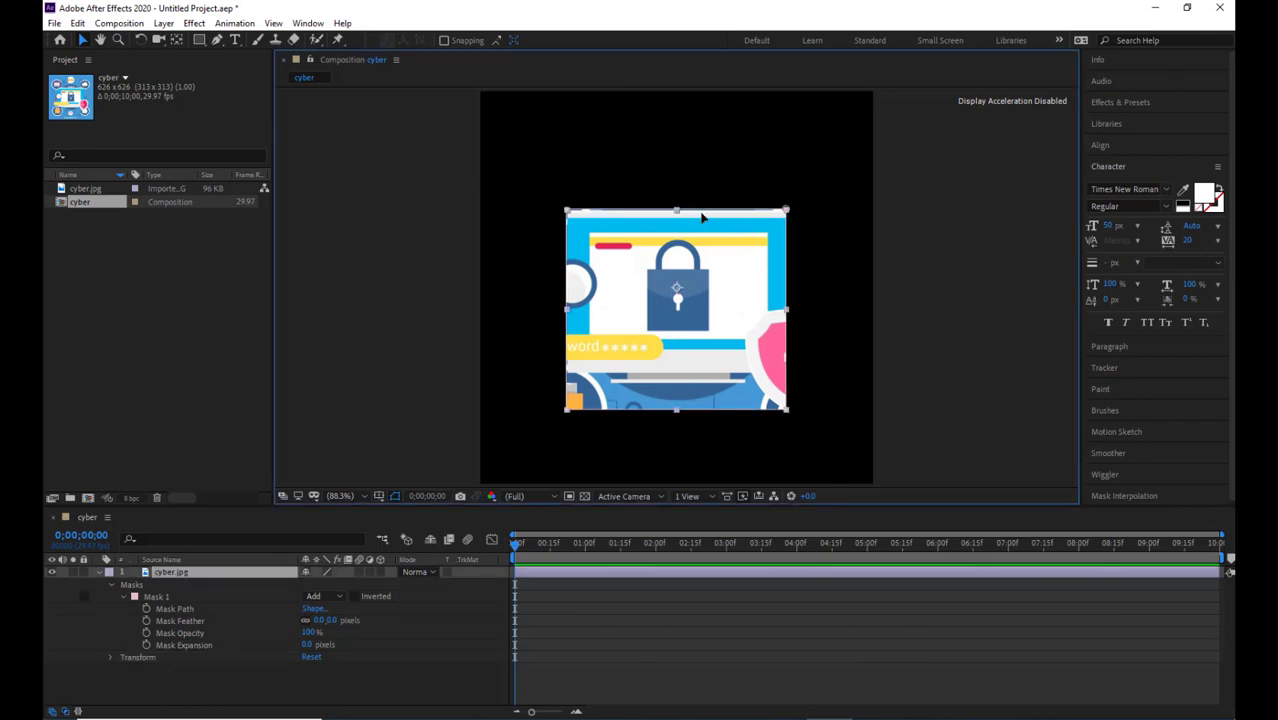
drag(706, 213, 662, 206)
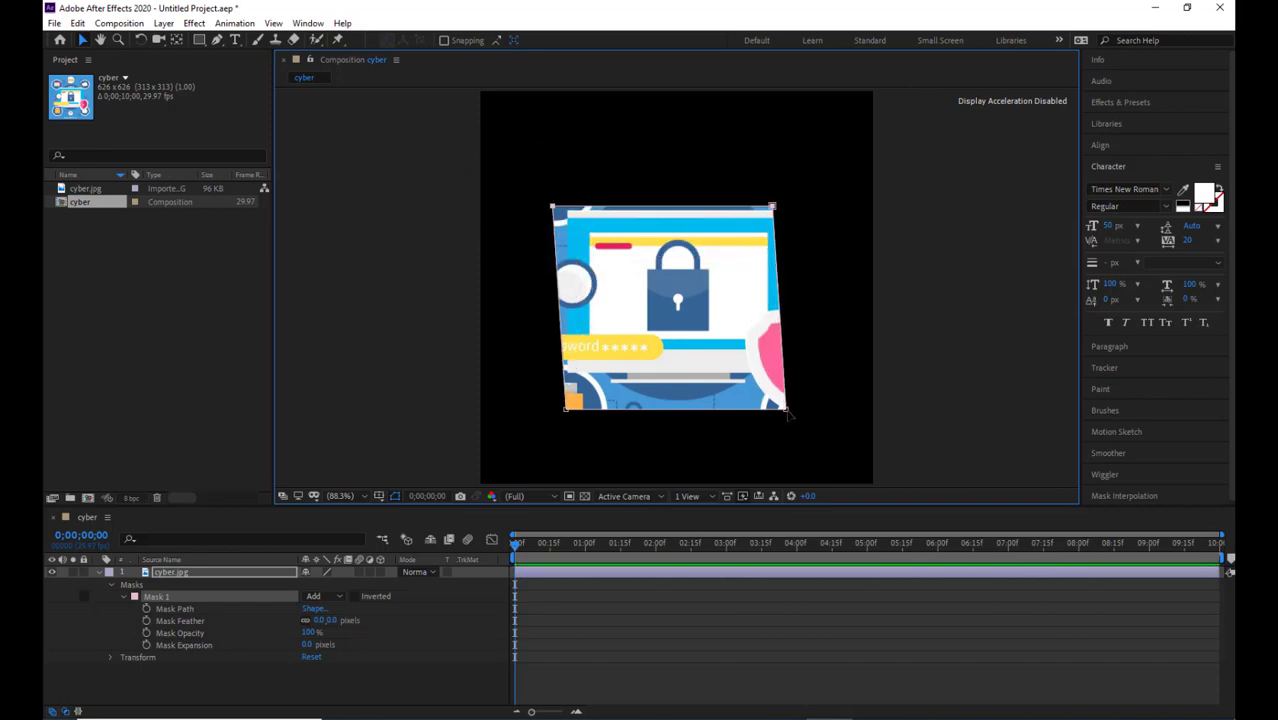
drag(788, 409, 761, 417)
drag(565, 413, 537, 407)
key(ctrl+z)
key(ctrl+z)
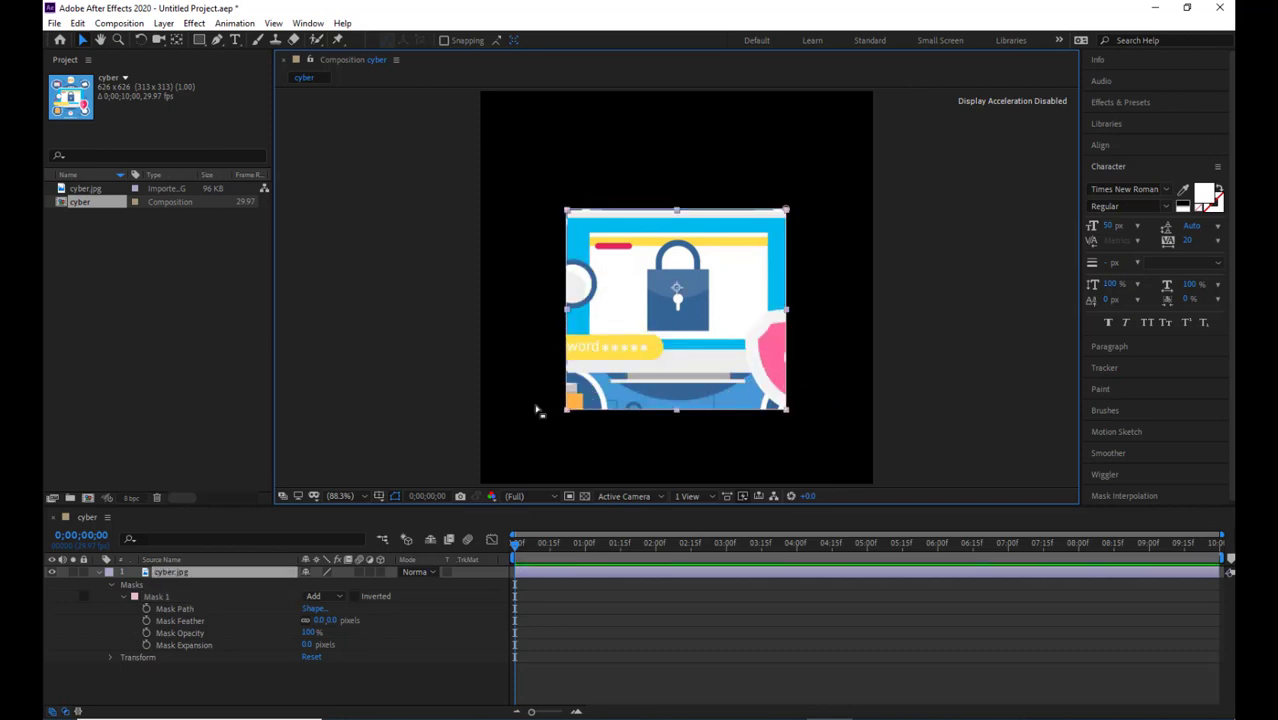
Try moving the whole mask up and to the right as one shape, and return it to its original place
click(604, 413)
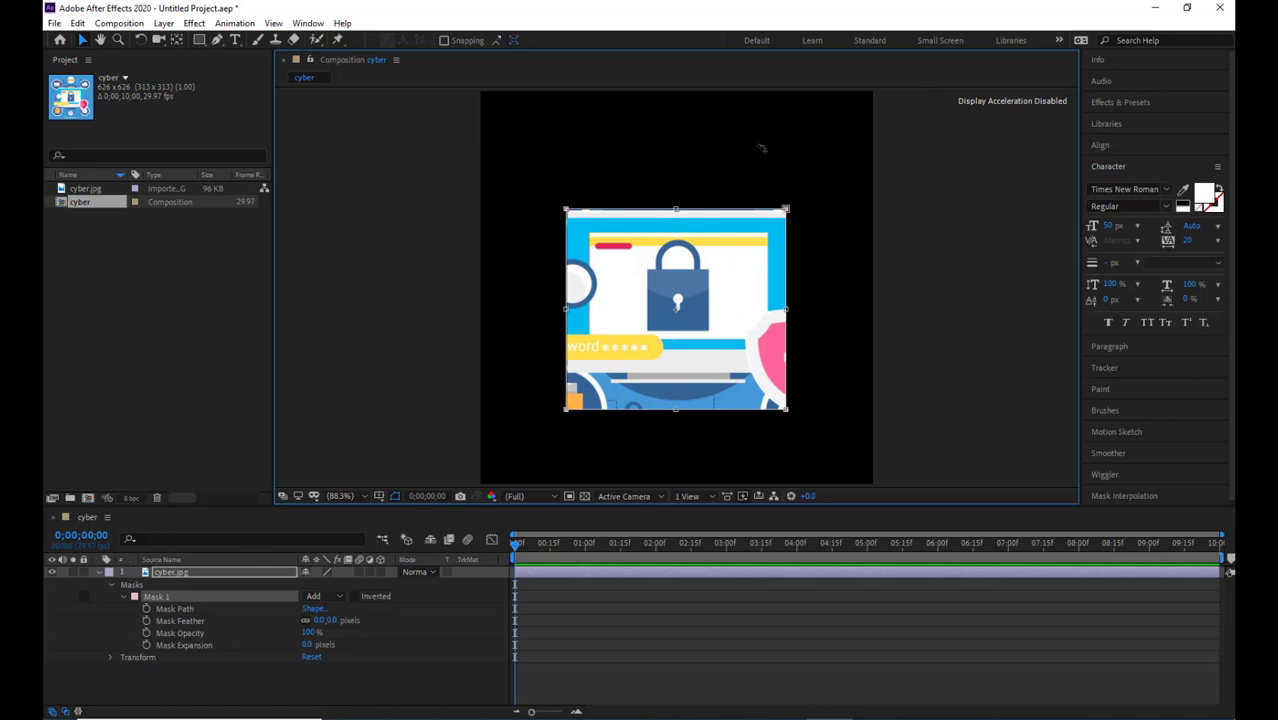
drag(739, 210, 798, 183)
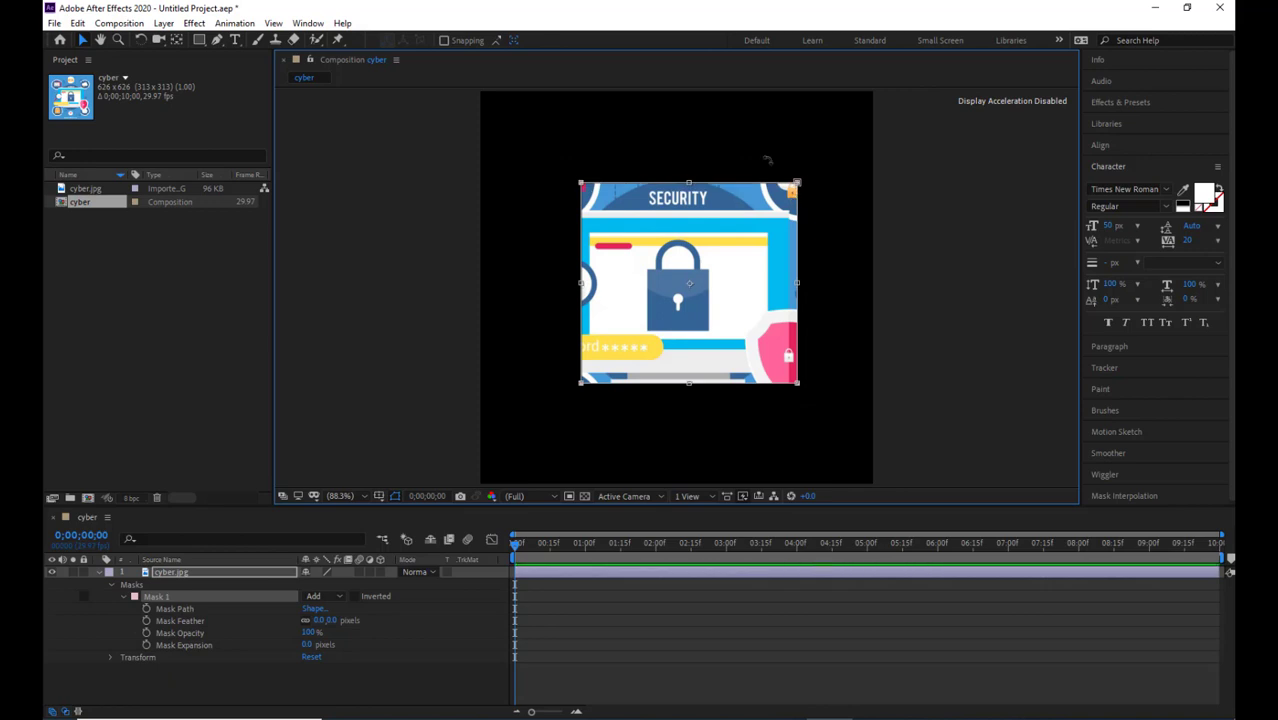
drag(797, 183, 801, 182)
drag(690, 283, 675, 310)
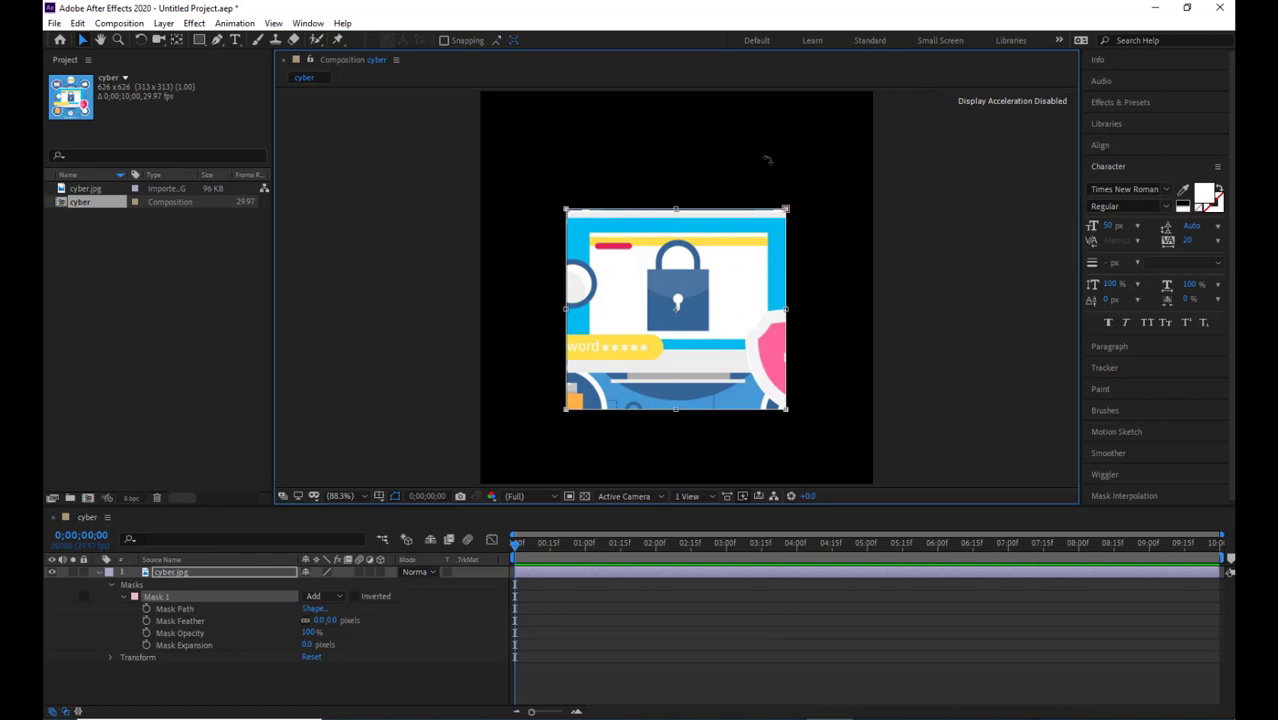
Turn on keyframing for the Mask Path of Mask 1 at 0;00;00;00
click(189, 608)
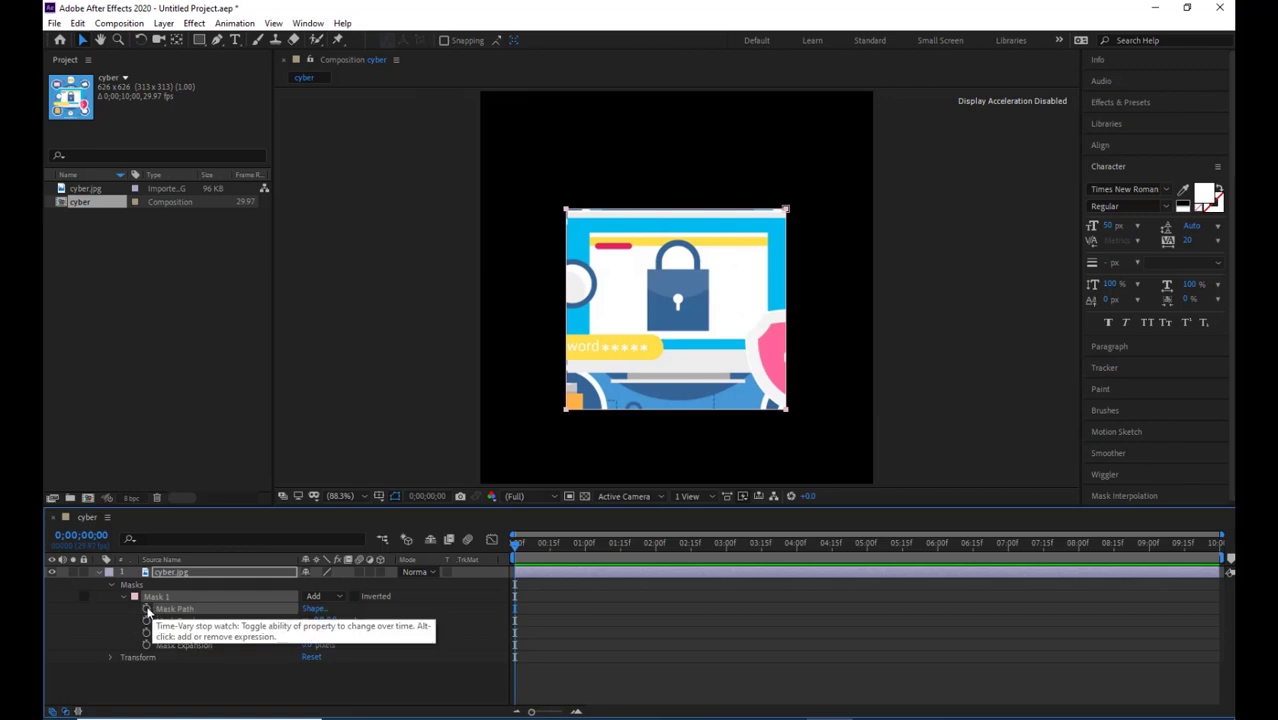
click(147, 609)
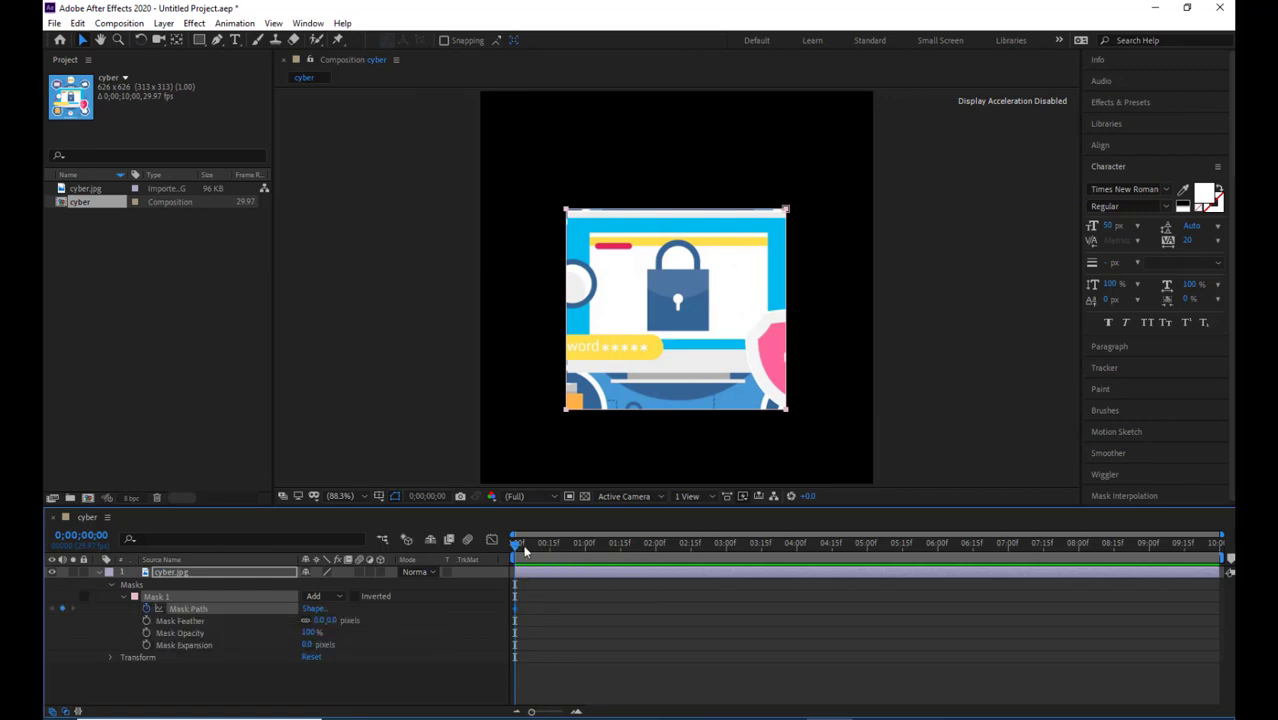
At 0;00;04;29, reshape the mask by moving its upper-right corner outward and its lower-left corner inward toward the monitor's upper-right area
drag(530, 545, 866, 549)
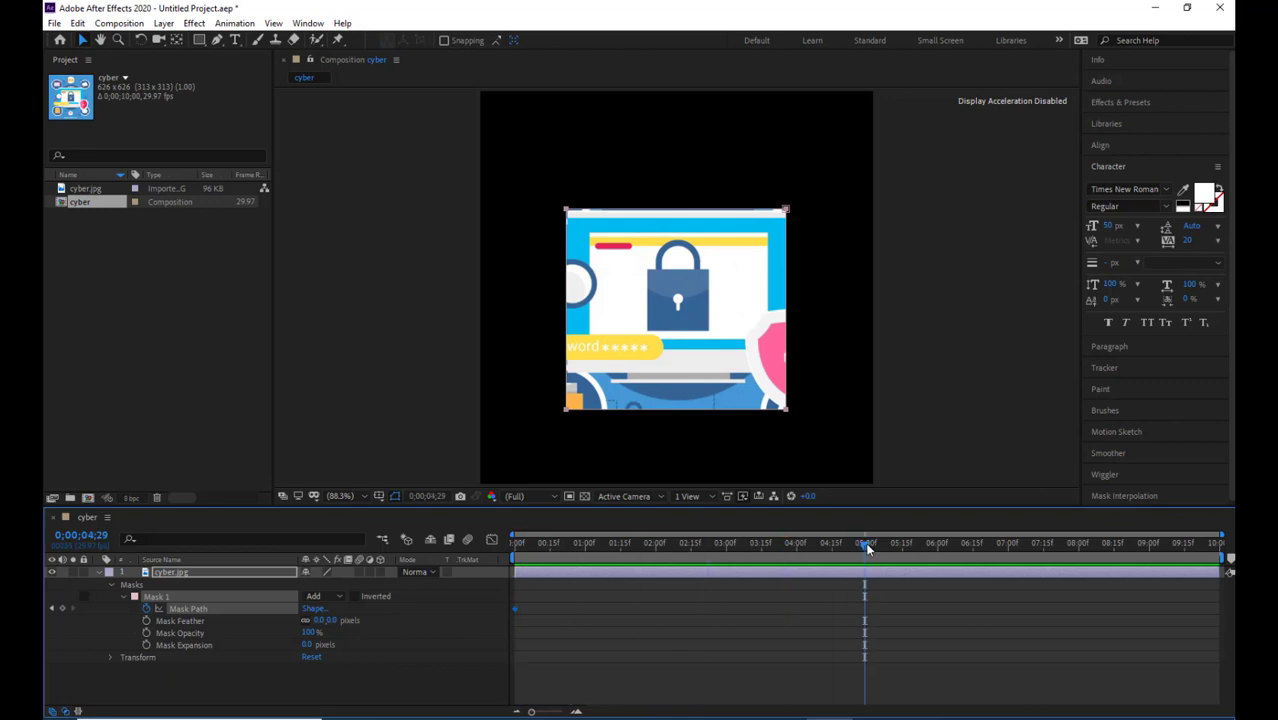
click(796, 202)
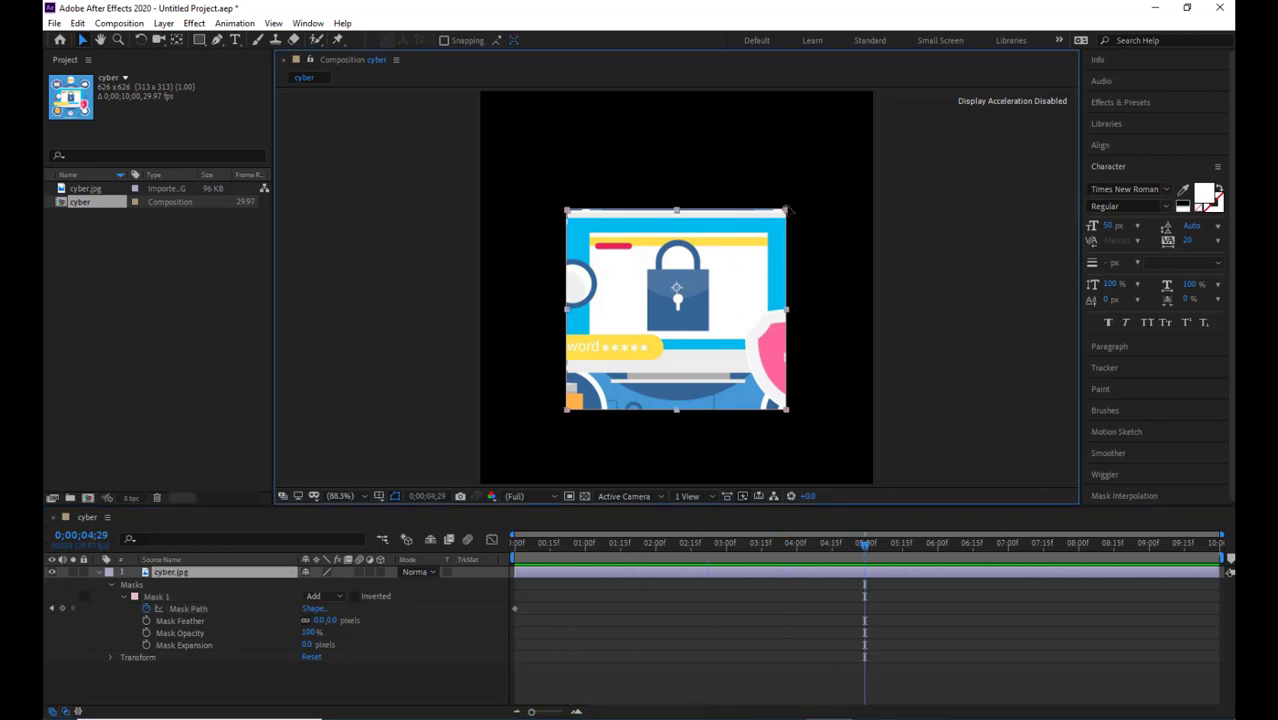
drag(787, 211, 844, 134)
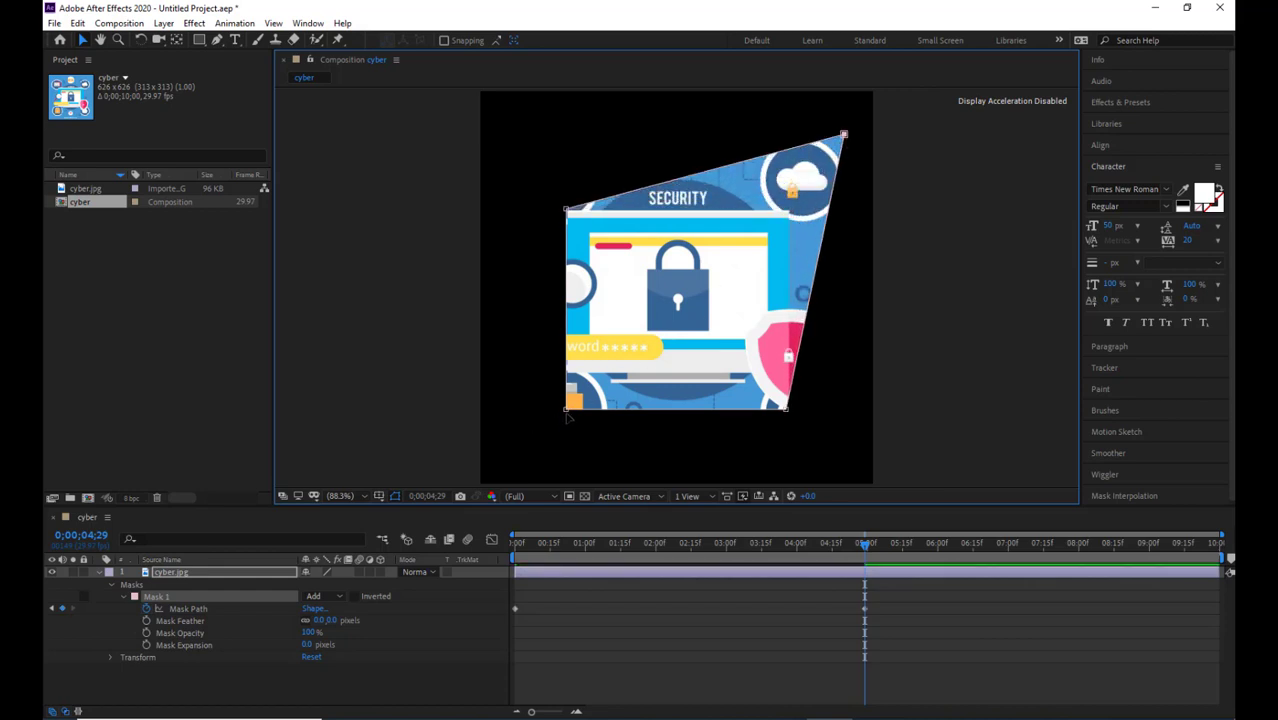
drag(567, 411, 745, 247)
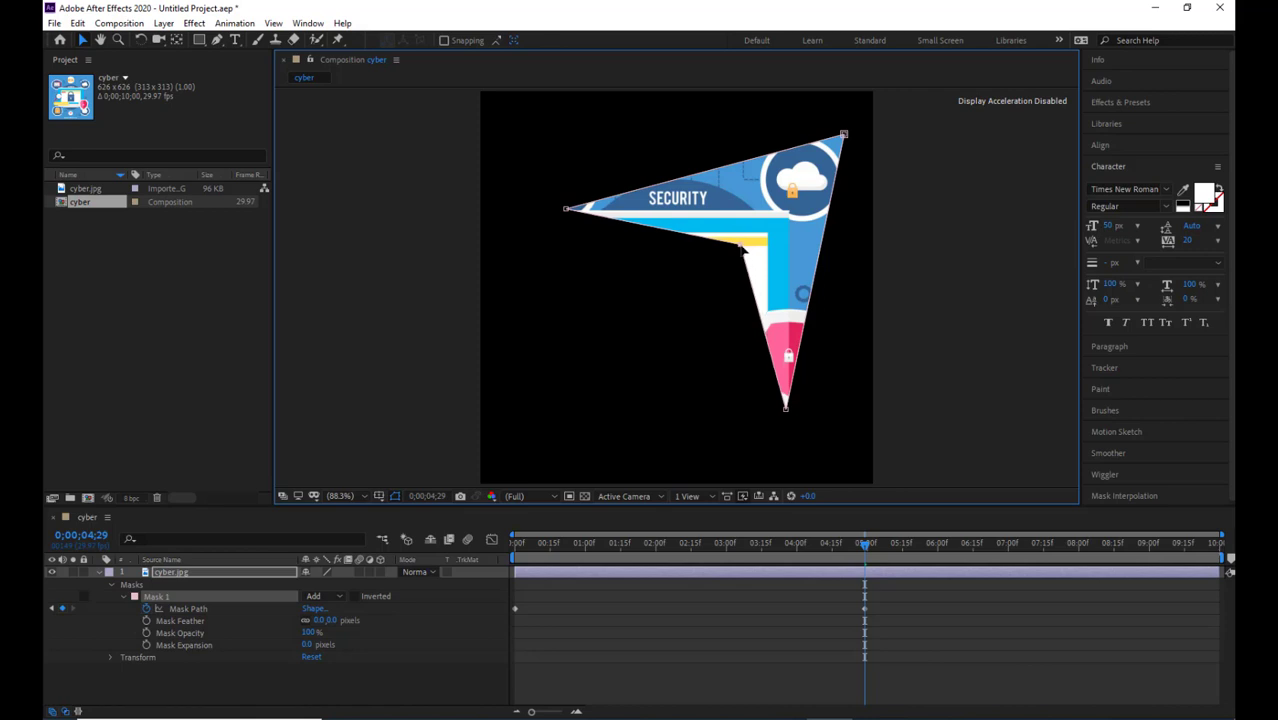
Preview the mask path animation from the start and return to 0;00;00;00
drag(863, 546, 441, 599)
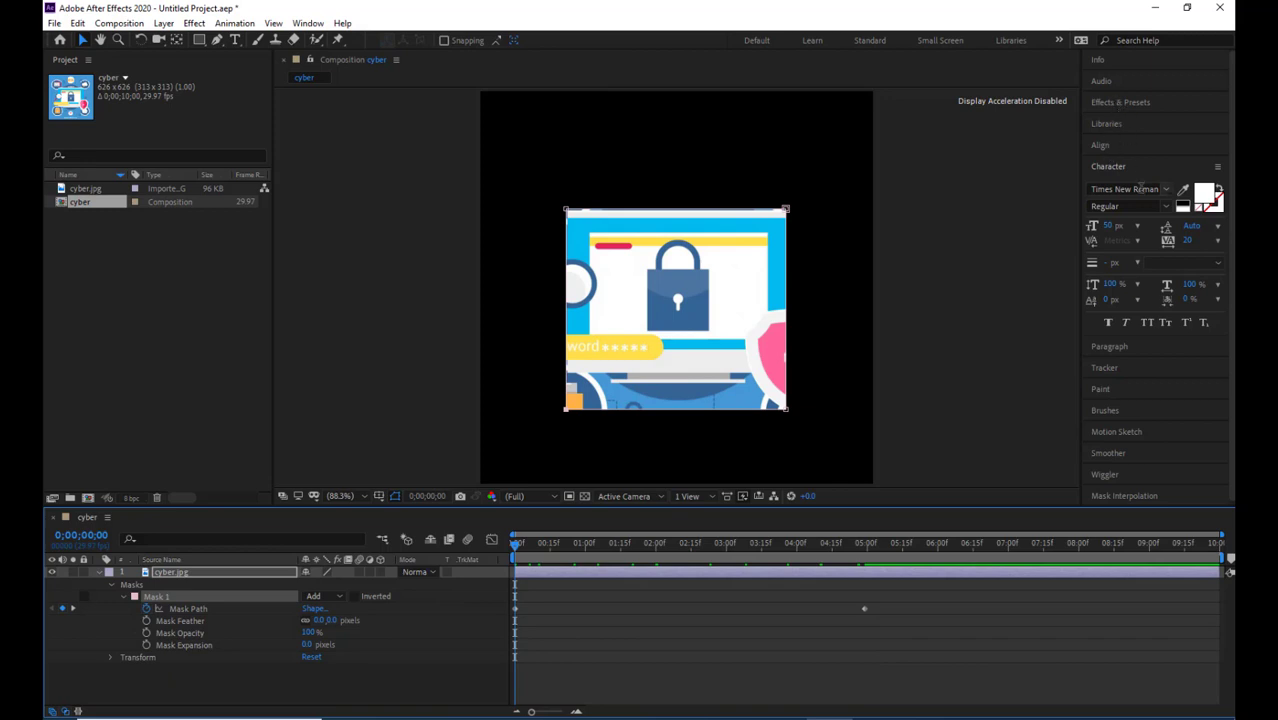
click(1071, 188)
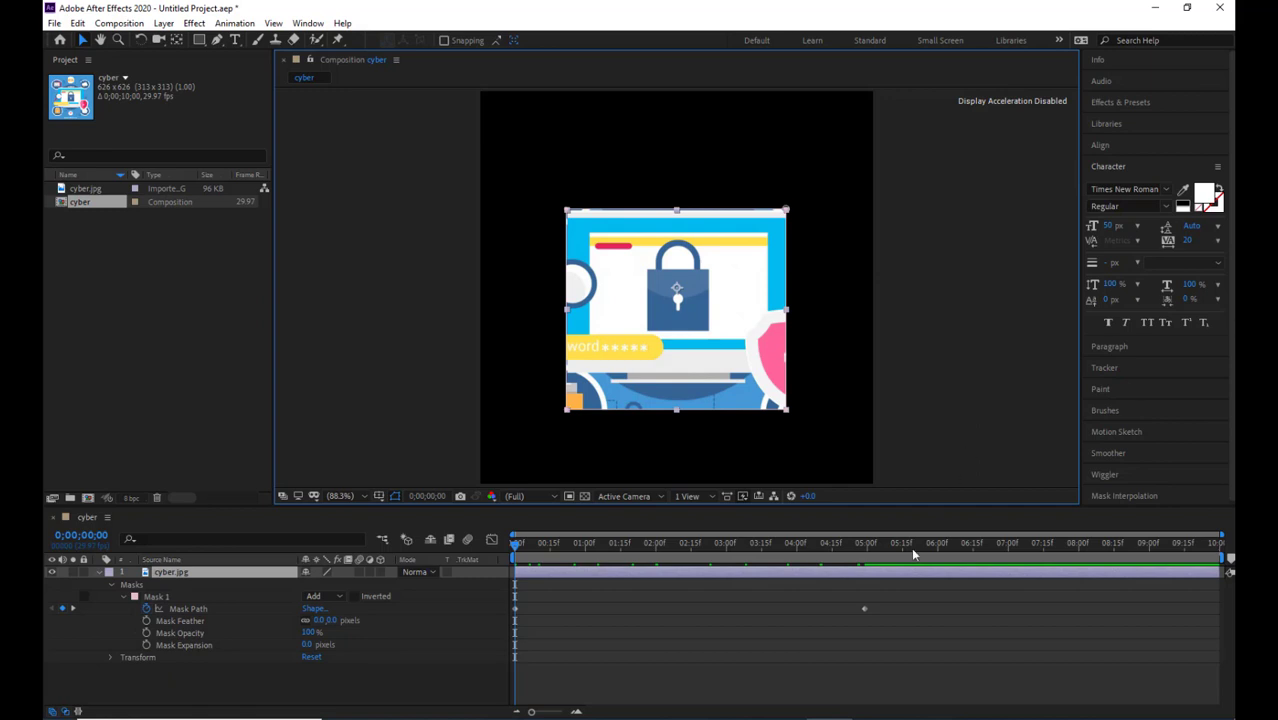
key(space)
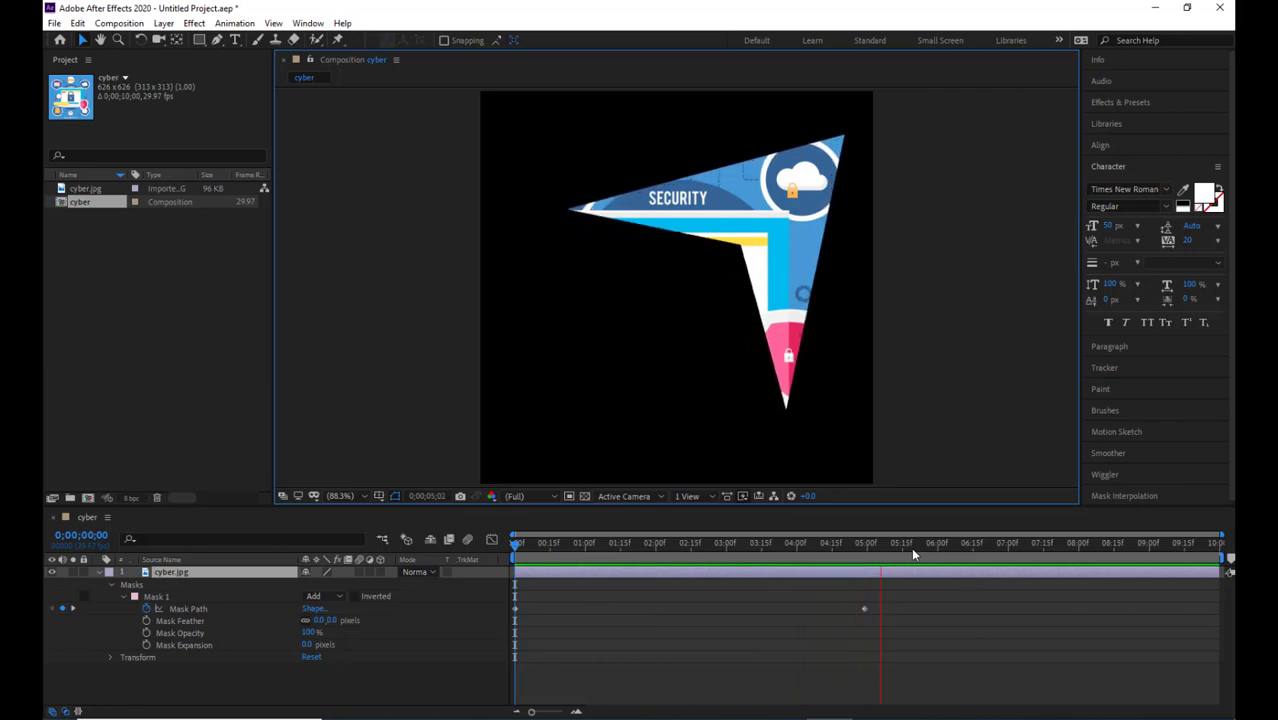
key(space)
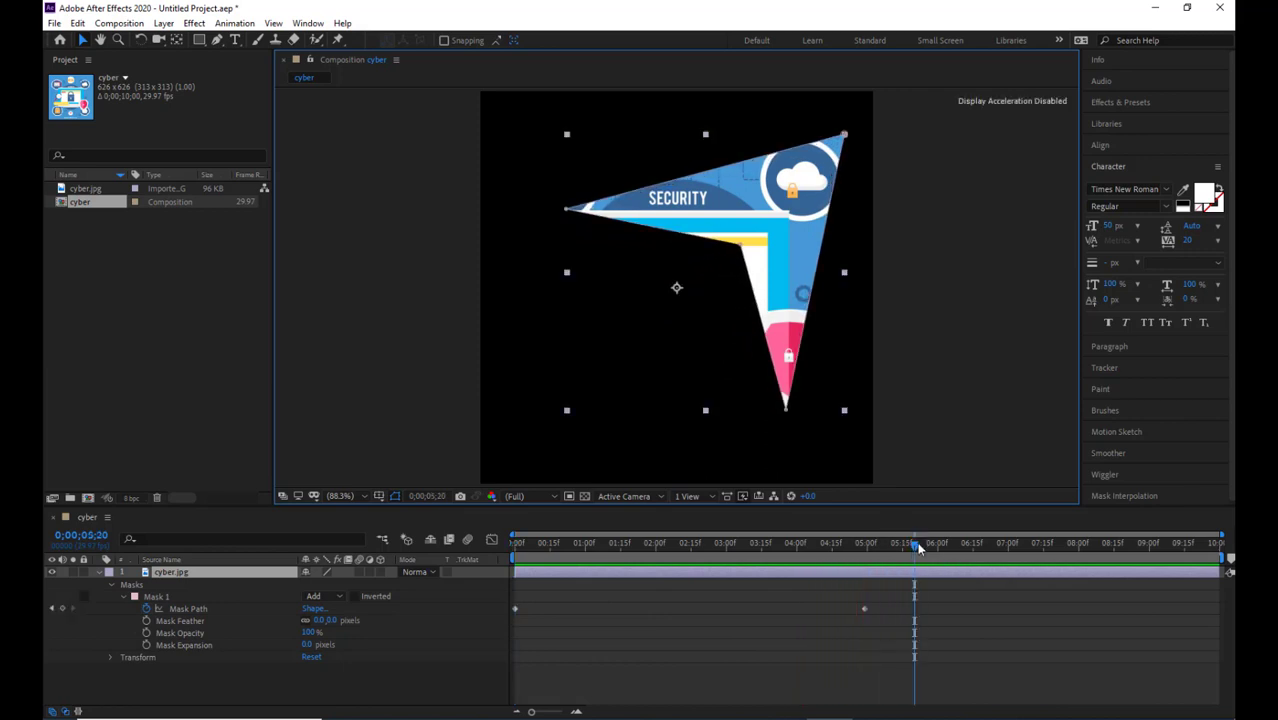
drag(918, 548, 322, 542)
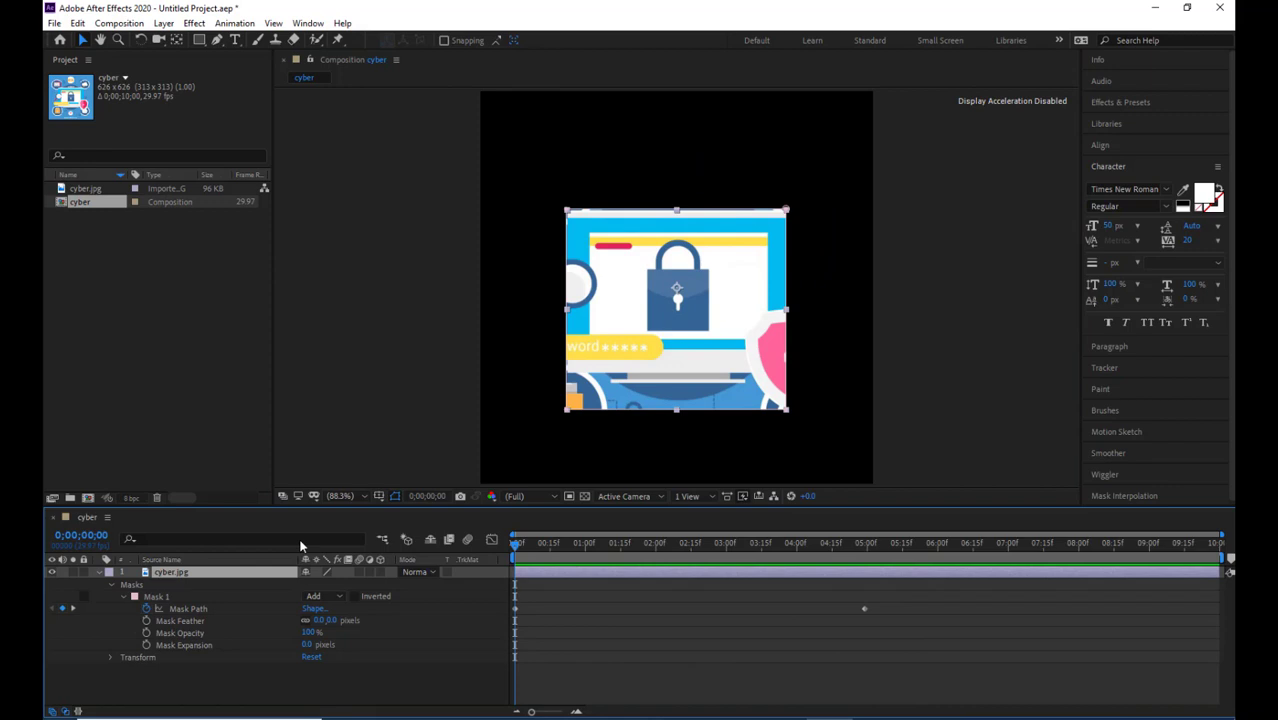
Delete the second Mask Path keyframe near the 5-second mark
drag(900, 590, 828, 627)
key(Delete)
At 0;00;00;00, move the whole mask up to the top edge of the picture
click(707, 213)
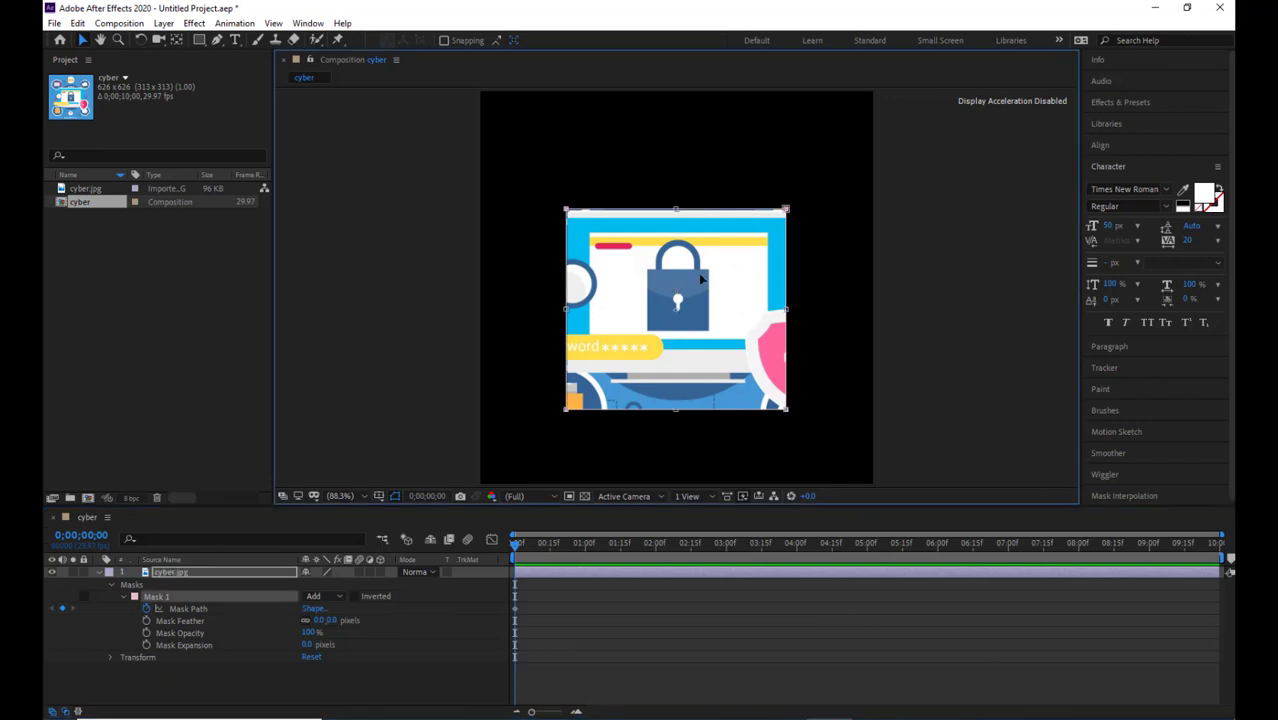
drag(702, 299, 698, 352)
click(811, 551)
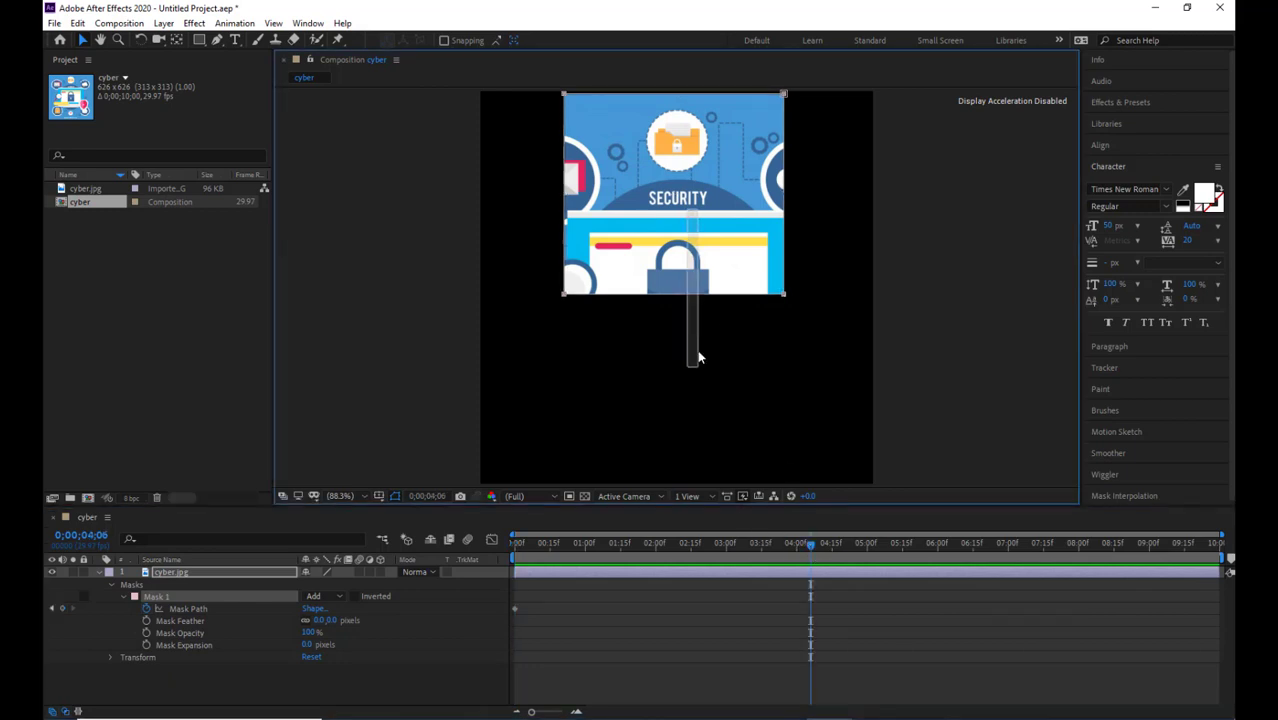
click(696, 295)
key(Home)
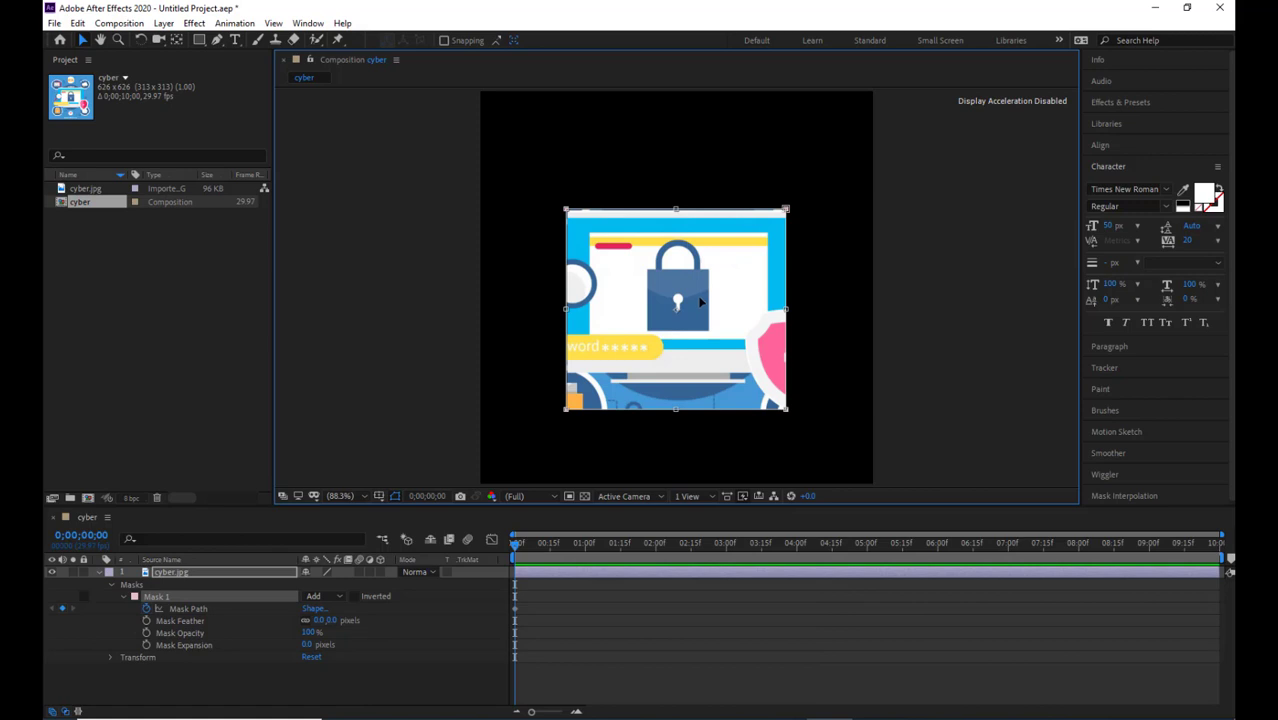
key(ctrl+z)
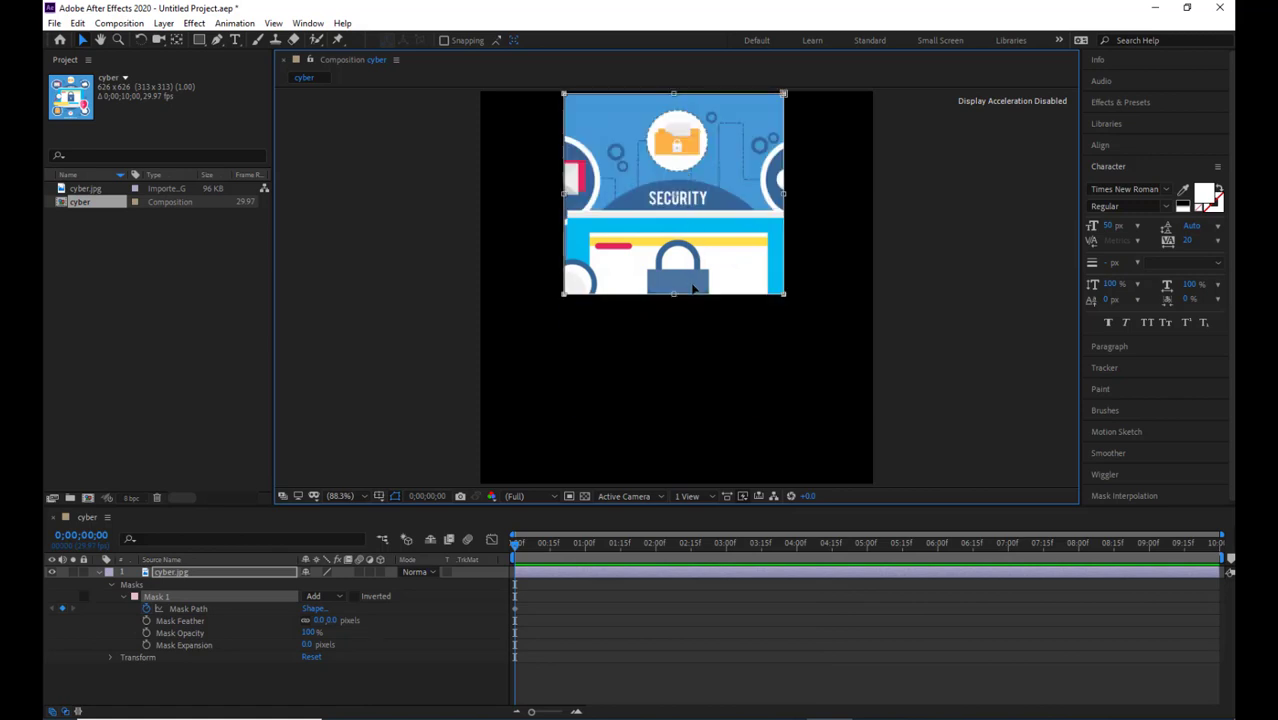
key(ctrl+shift+z)
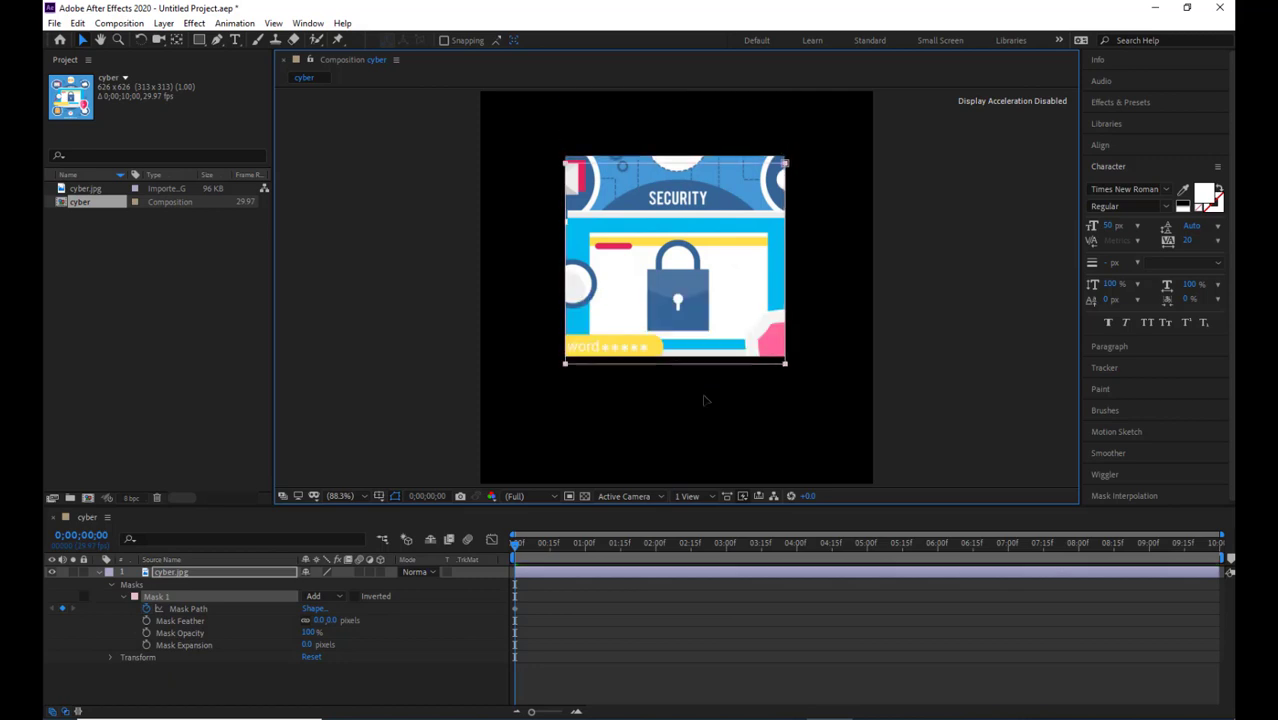
drag(706, 401, 704, 483)
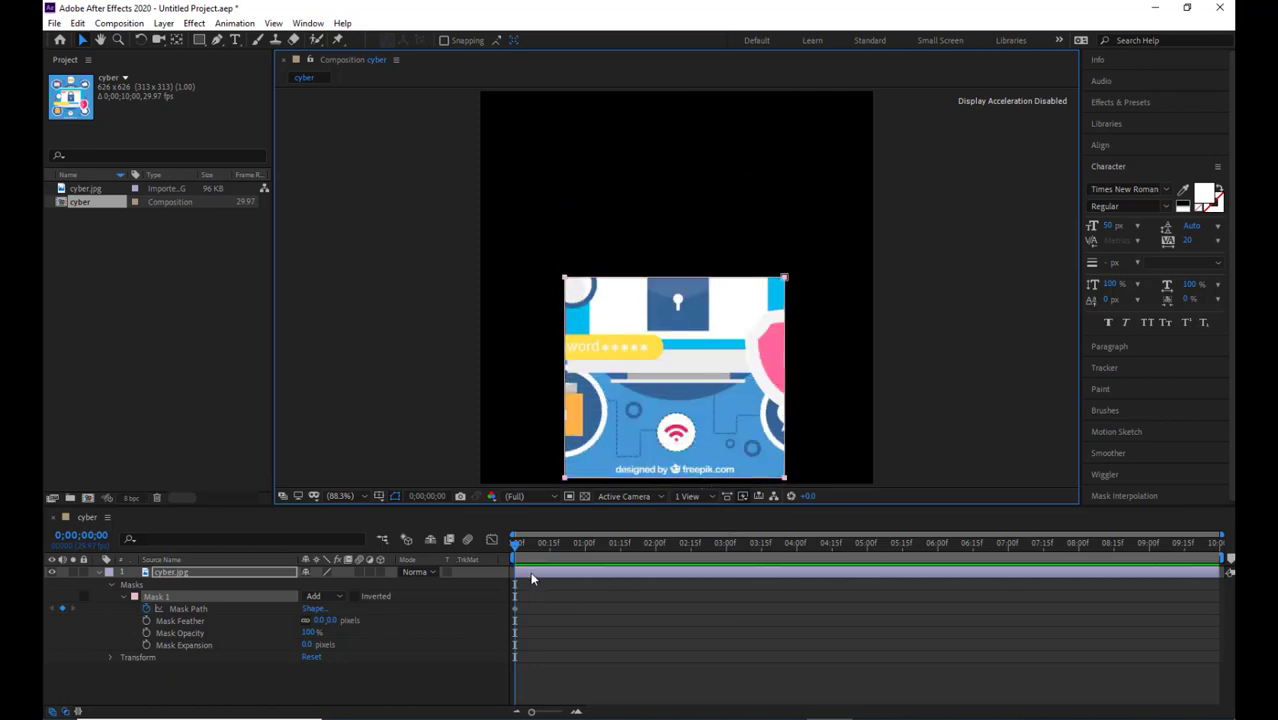
key(ctrl+z)
At 0;00;03;17, move the whole mask straight down to the bottom edge of the picture
drag(518, 546, 768, 546)
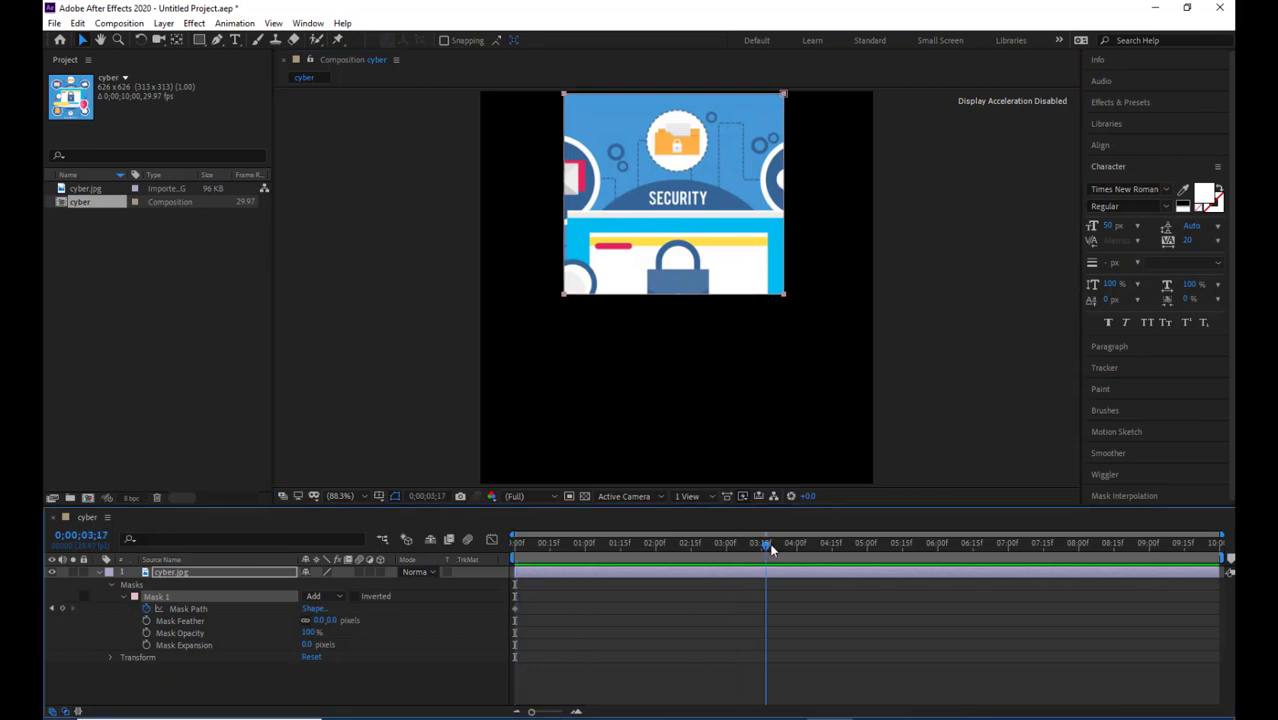
click(668, 296)
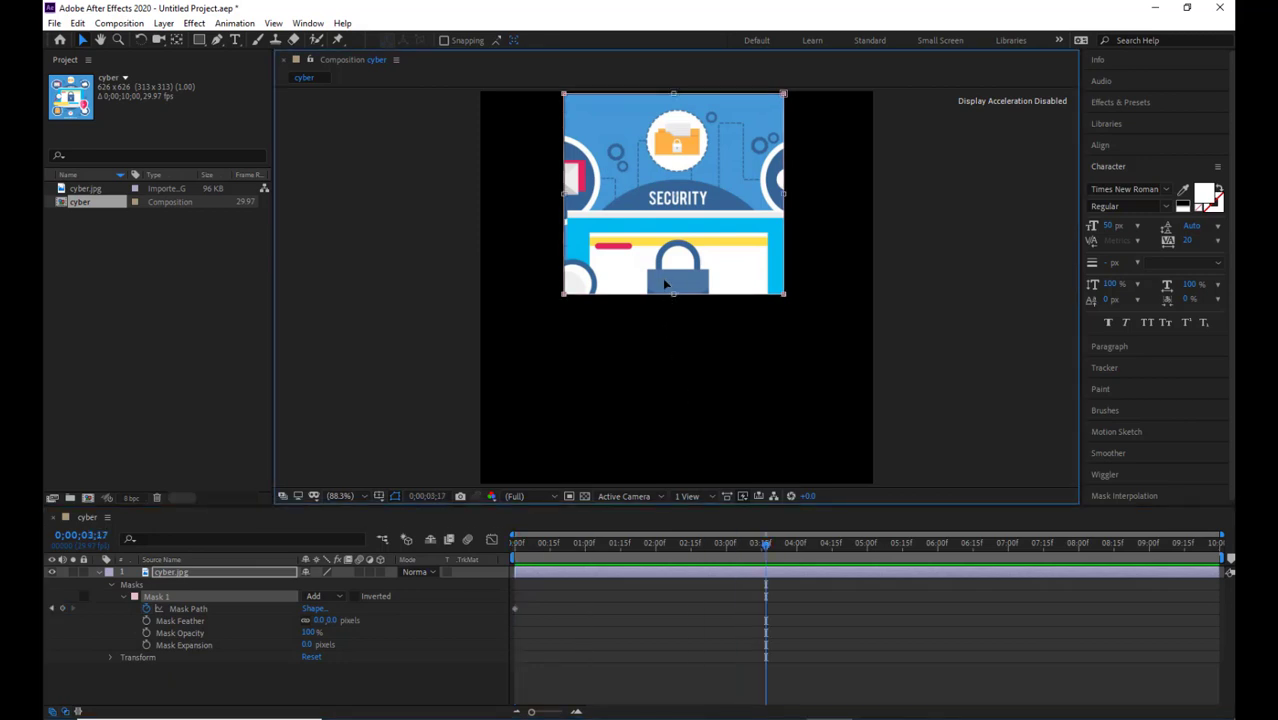
drag(668, 296, 667, 486)
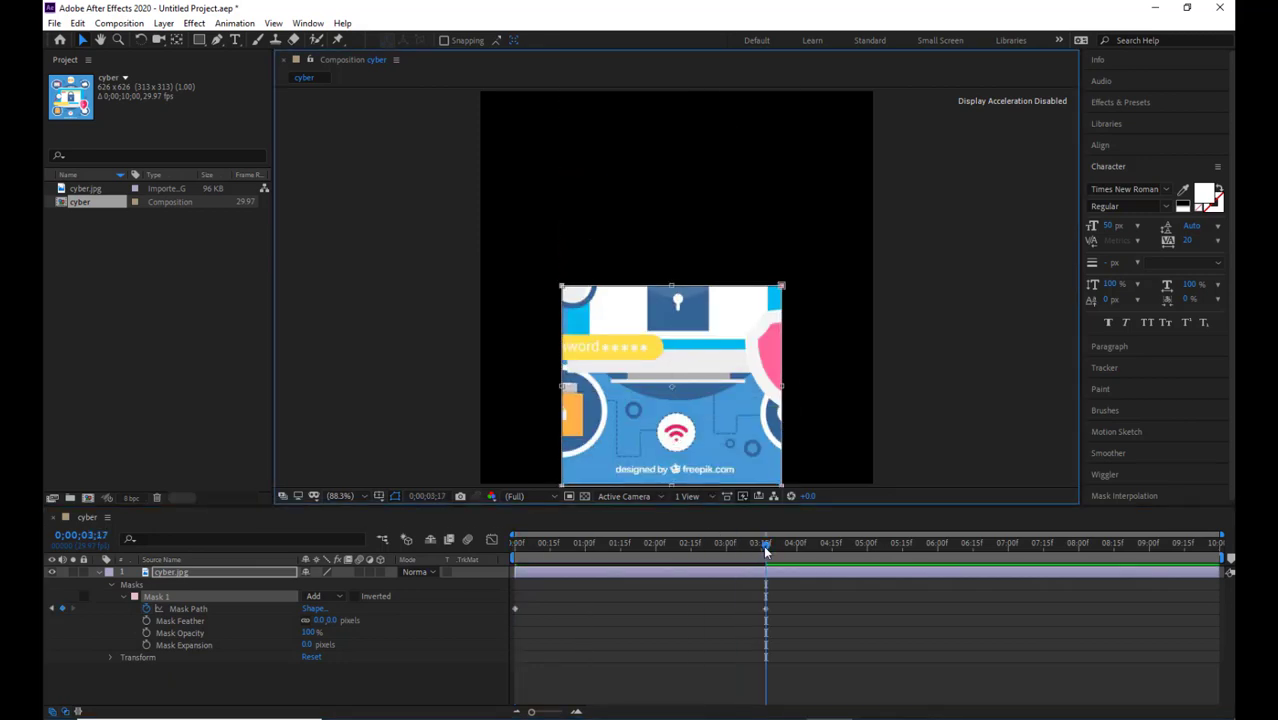
Scrub the mask animation back to 0;00;00;00 and delete the Mask Path keyframe at 0;00;03;17
drag(763, 545, 540, 545)
drag(690, 547, 444, 563)
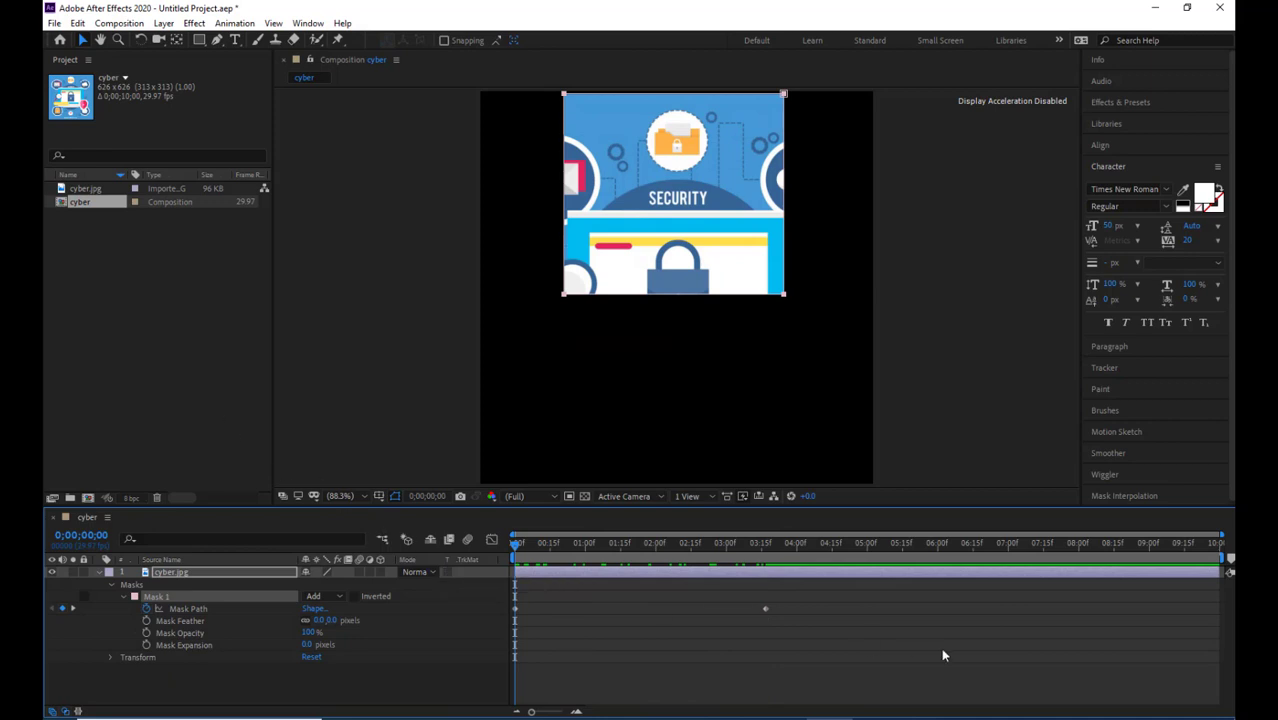
drag(836, 593, 720, 638)
key(Delete)
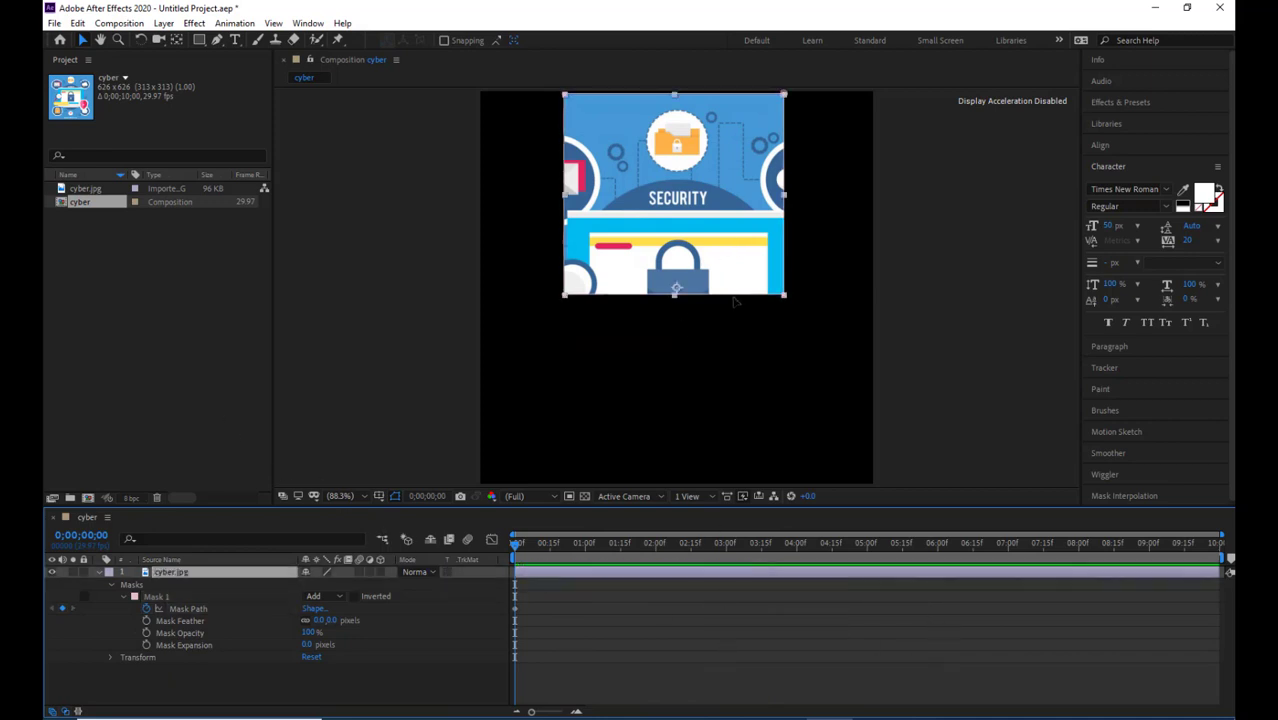
Move the whole mask down to the middle of the composition and turn off keyframing for Mask Path
drag(735, 297, 735, 350)
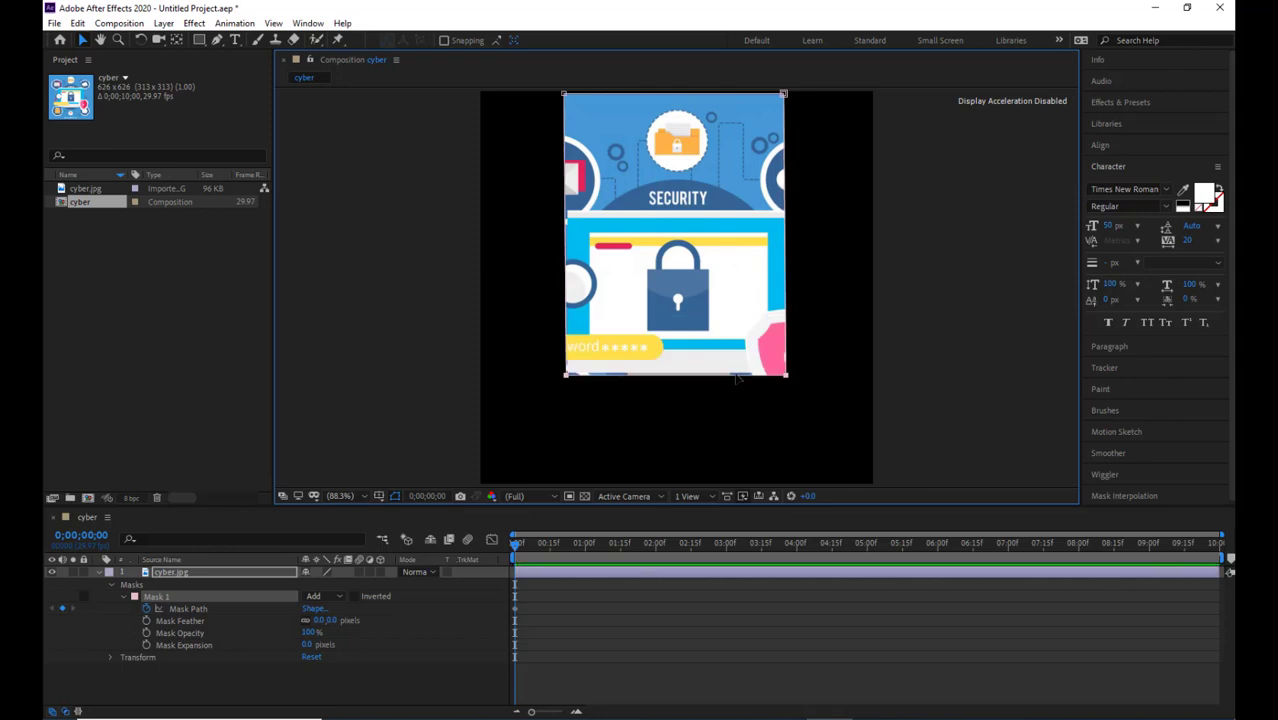
key(ctrl+z)
double_click(725, 296)
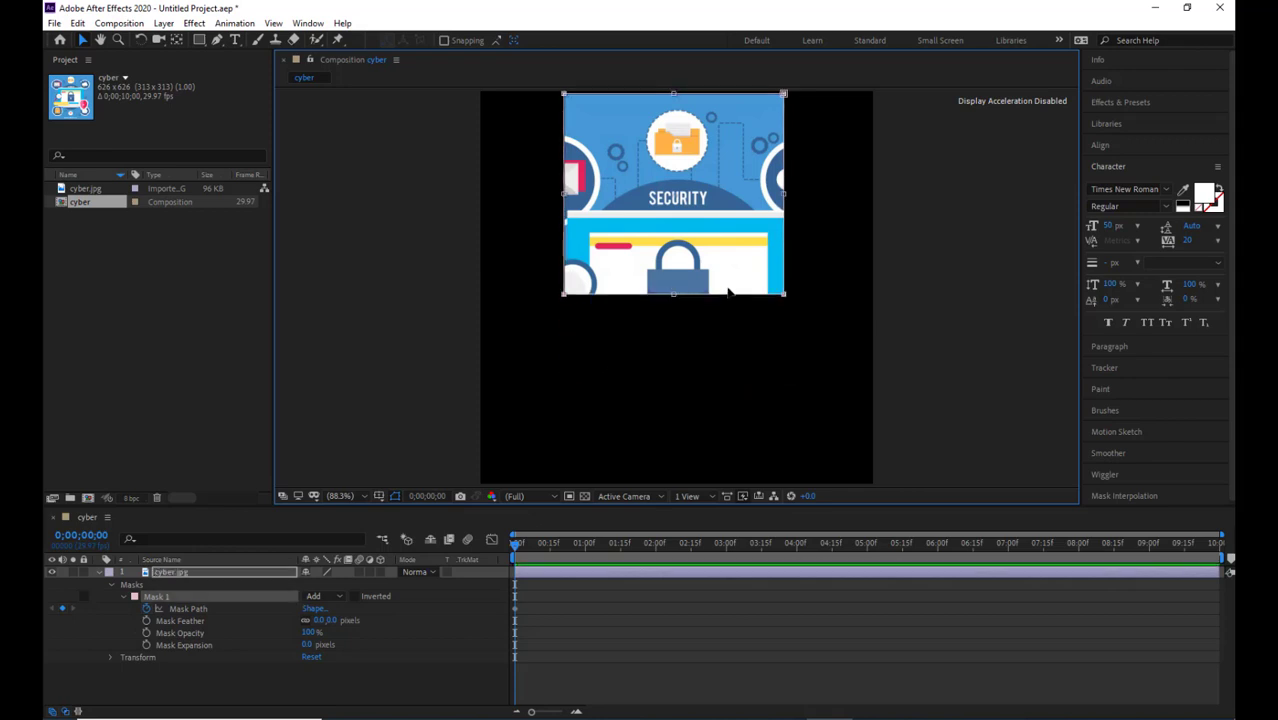
drag(744, 276, 751, 309)
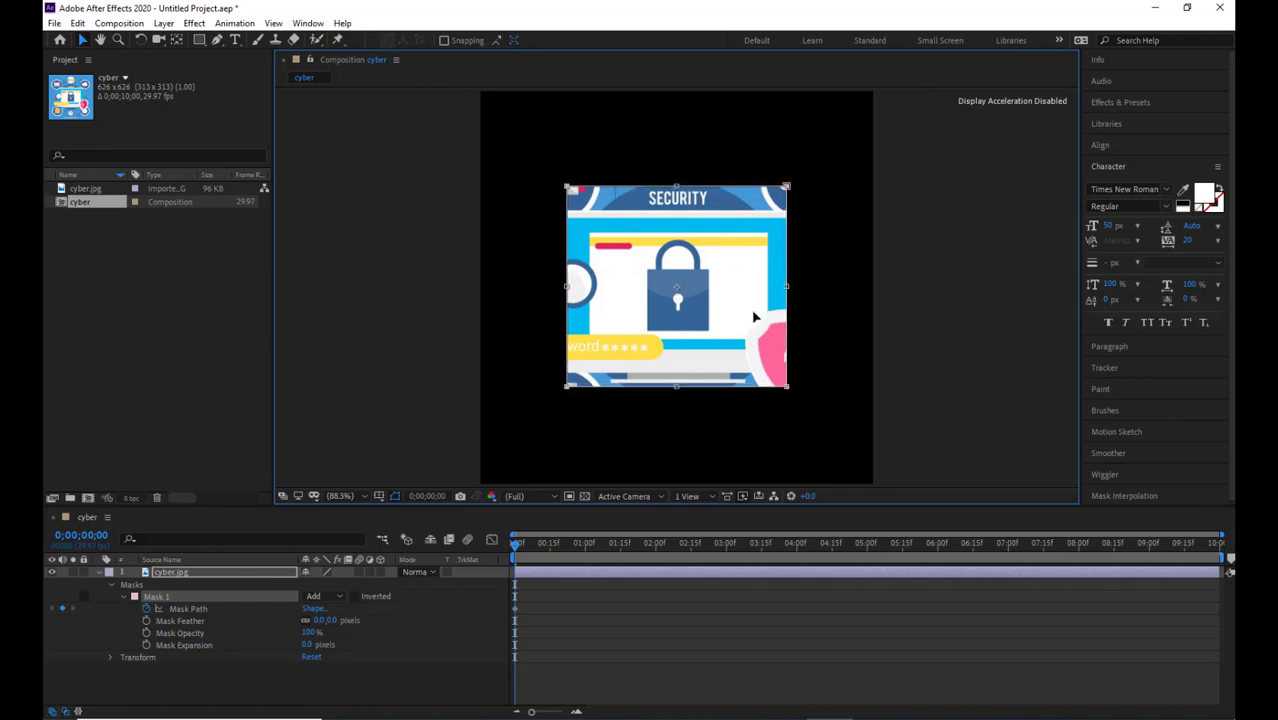
click(146, 609)
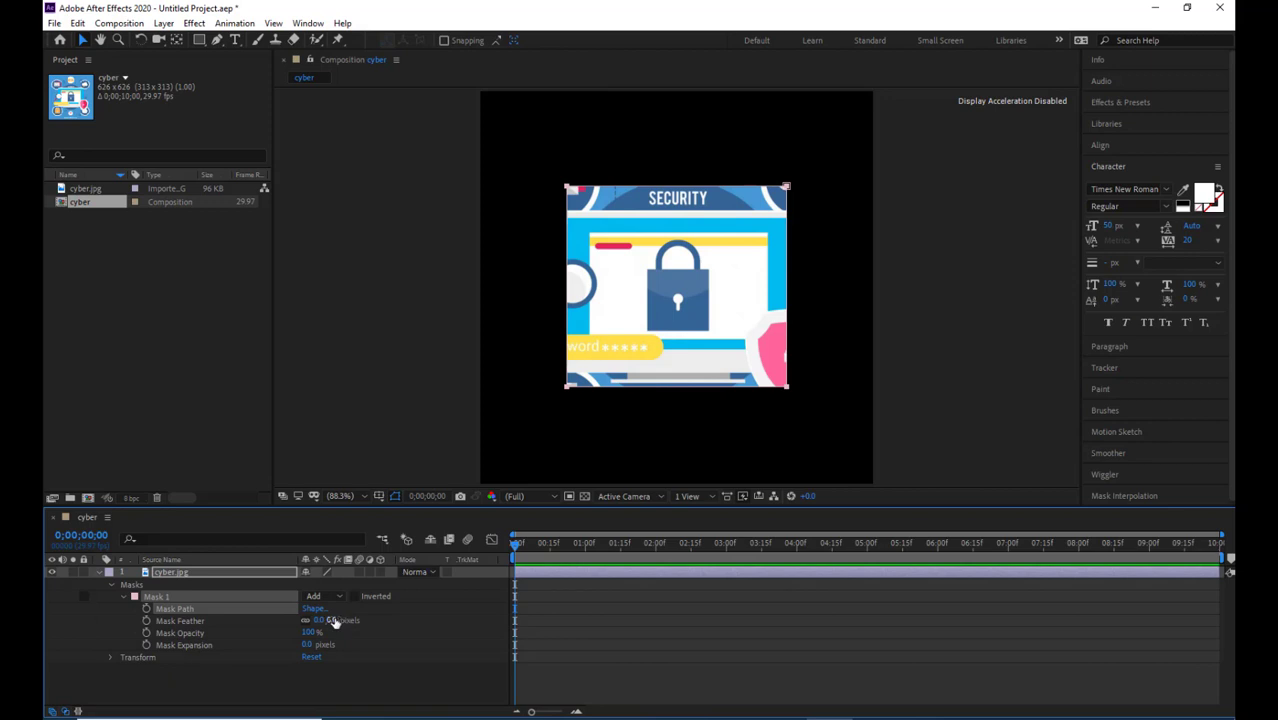
Try a Mask Feather of 43 pixels on Mask 1, reduce it, and reset it to 0 pixels
drag(339, 620, 381, 620)
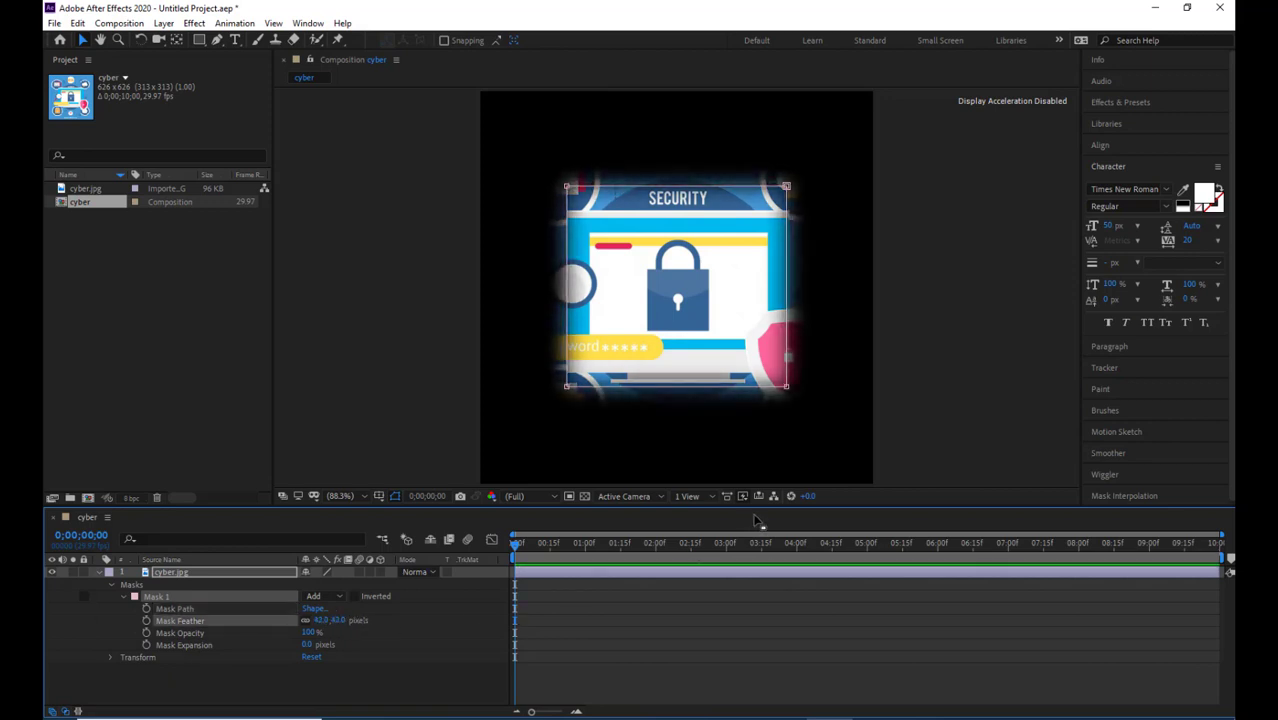
click(981, 398)
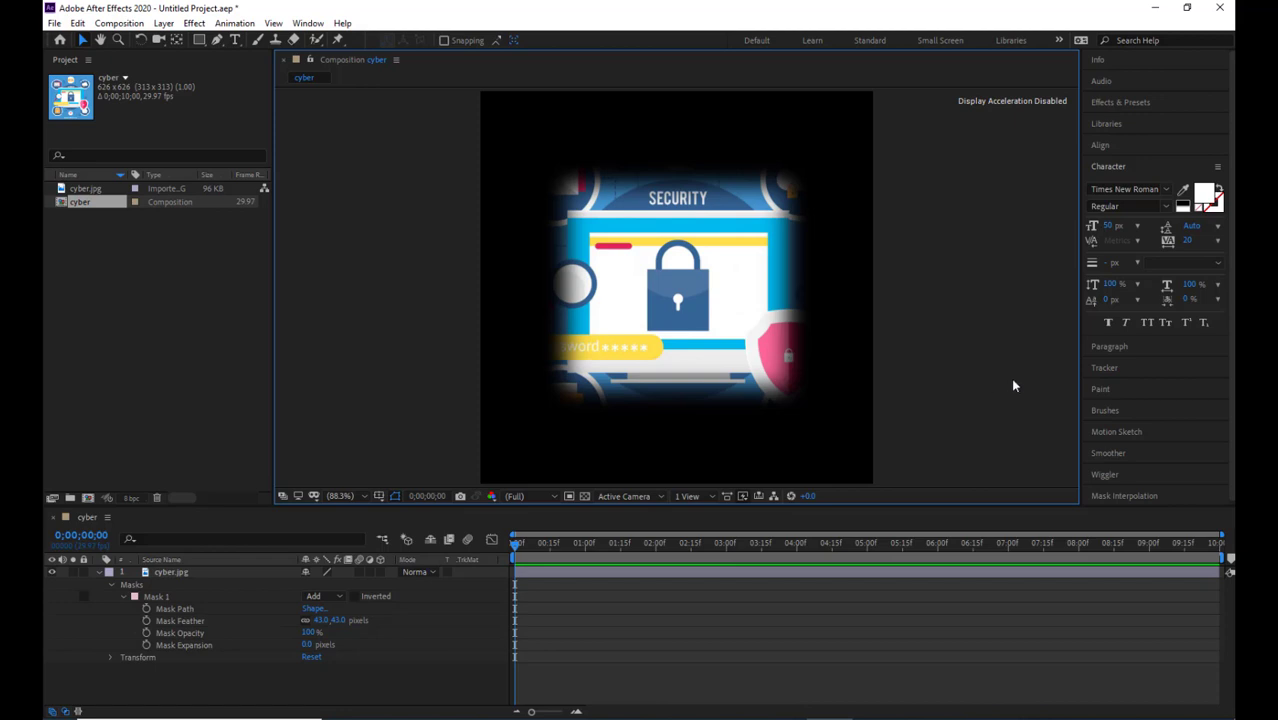
mouse_move(322, 621)
mouse_down()
mouse_move(297, 621)
mouse_move(345, 618)
mouse_up()
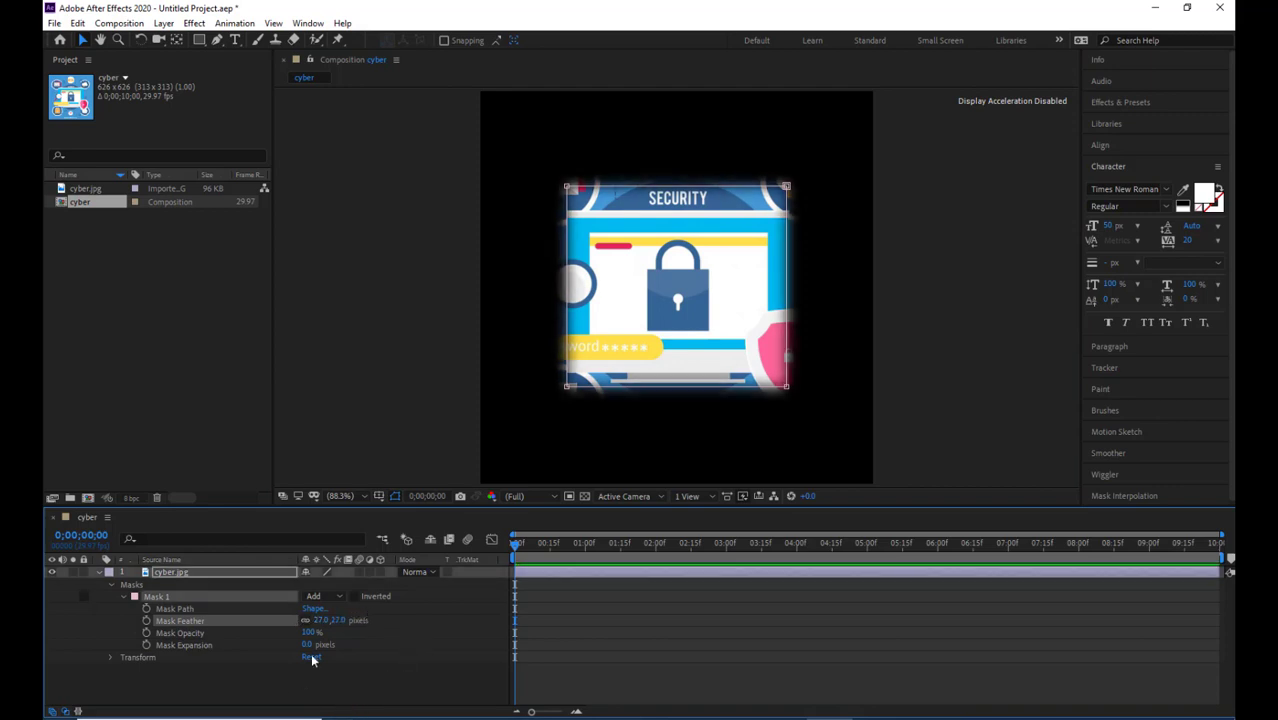
click(322, 621)
text(0)
key(Return)
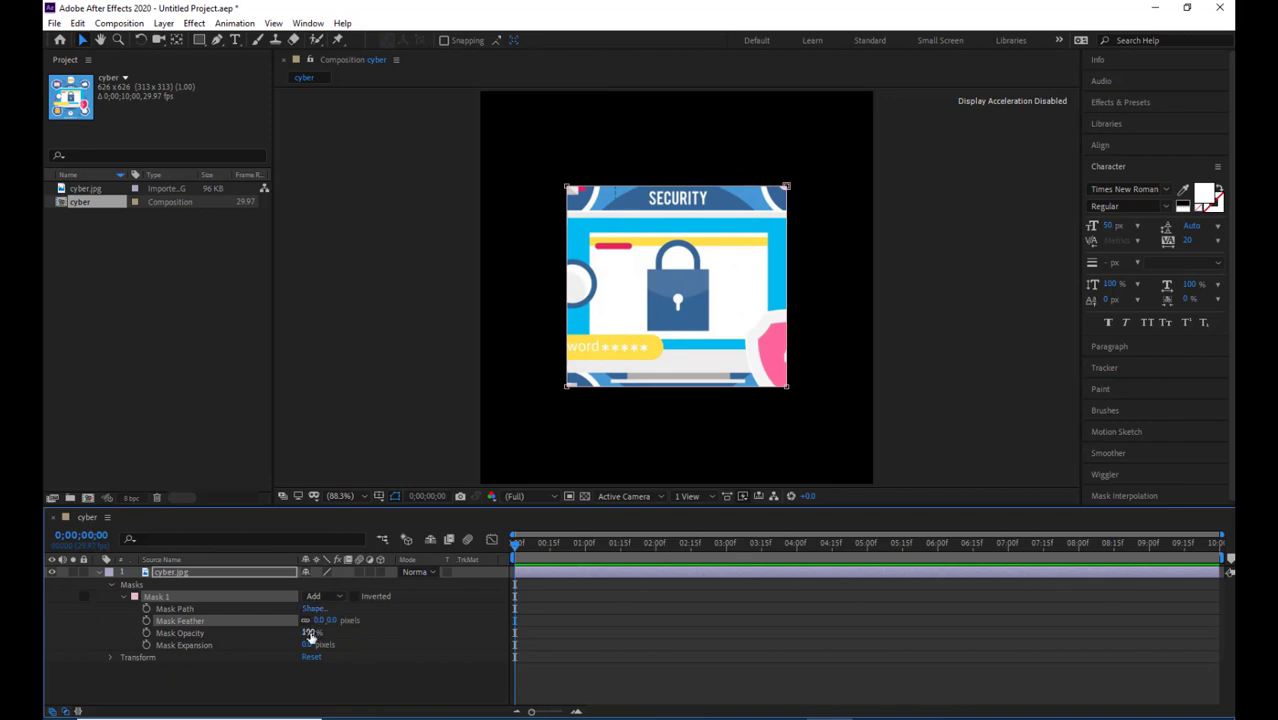
Lower Mask 1's opacity to 0% over the transparency grid, restore it to 100%, and hide the grid
drag(310, 633, 276, 632)
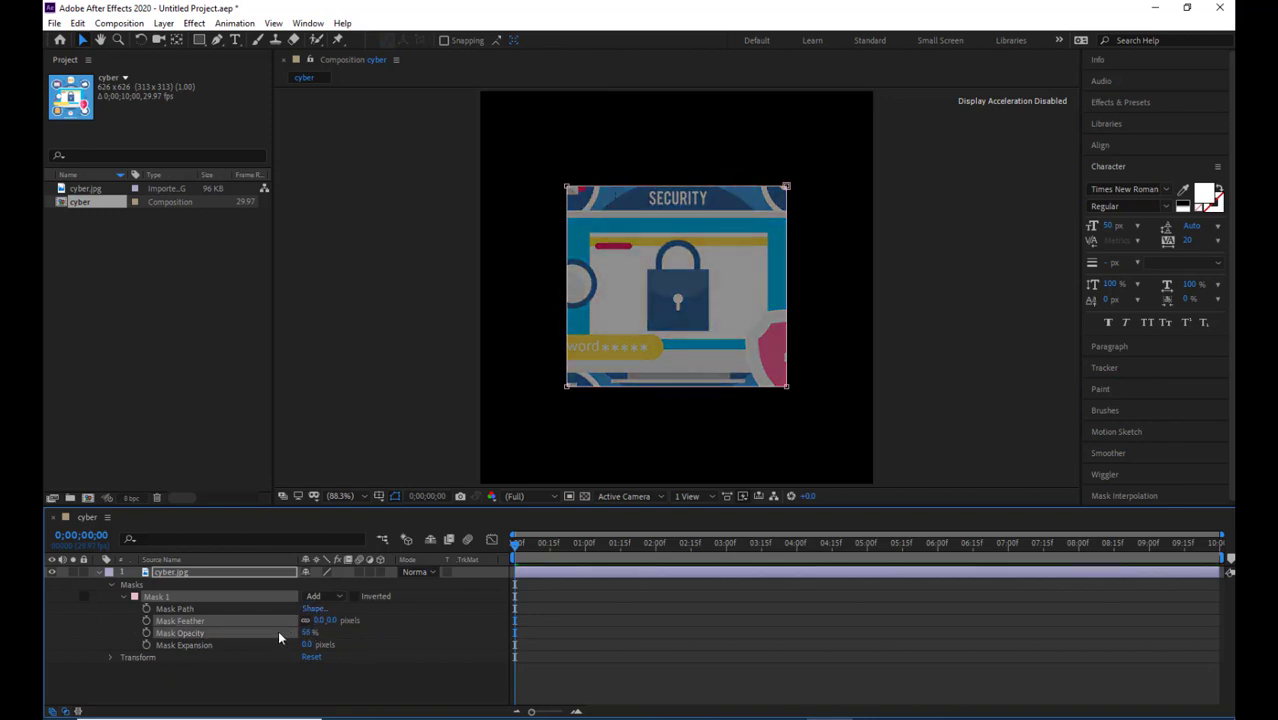
click(584, 497)
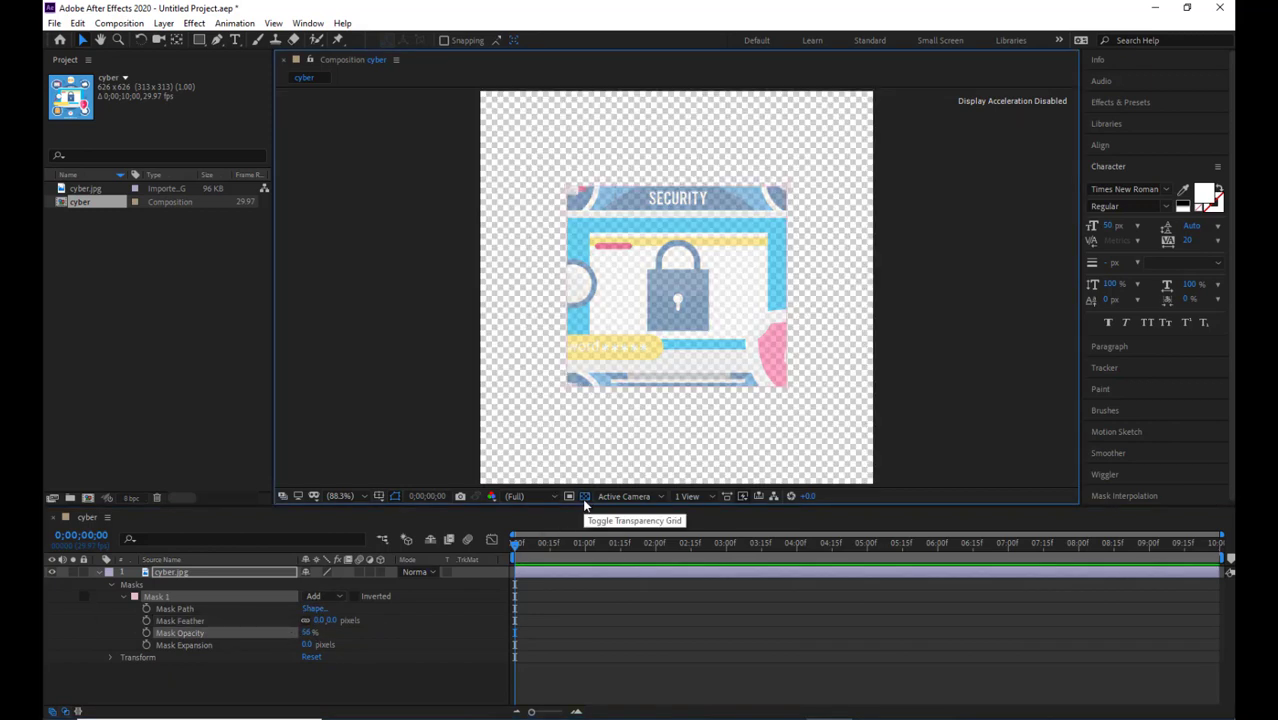
drag(307, 634, 280, 632)
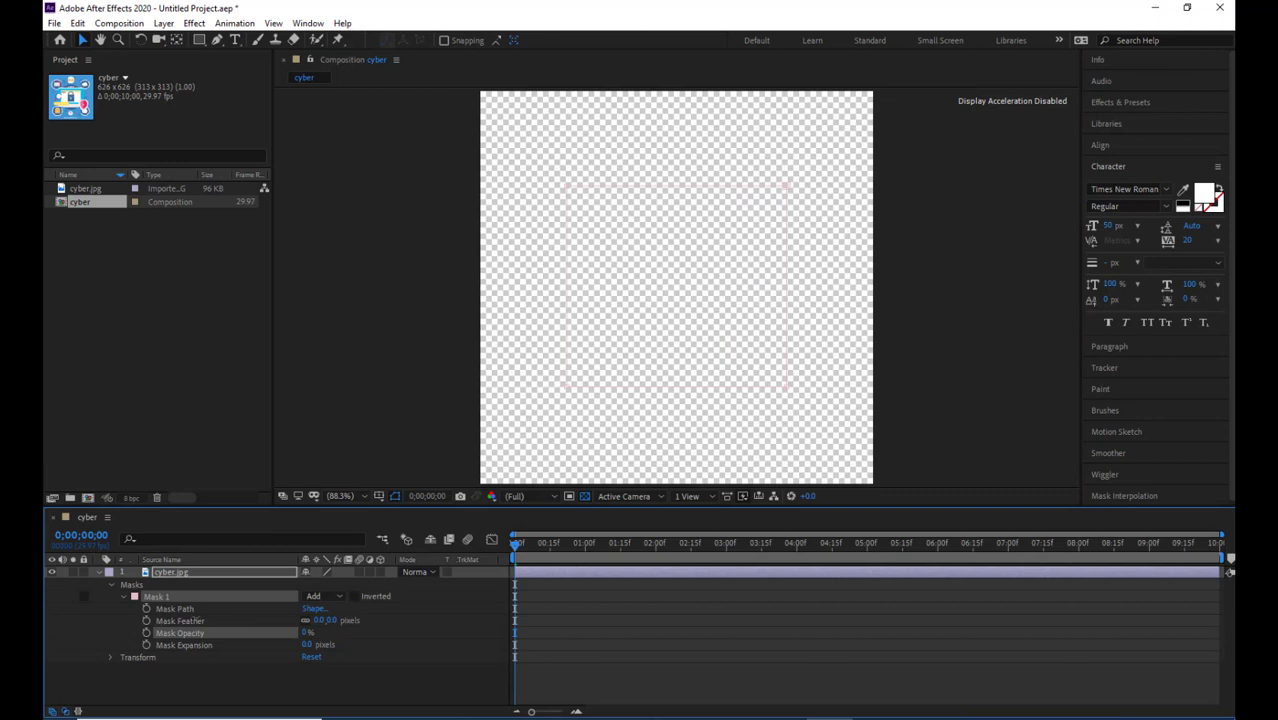
drag(196, 621, 396, 622)
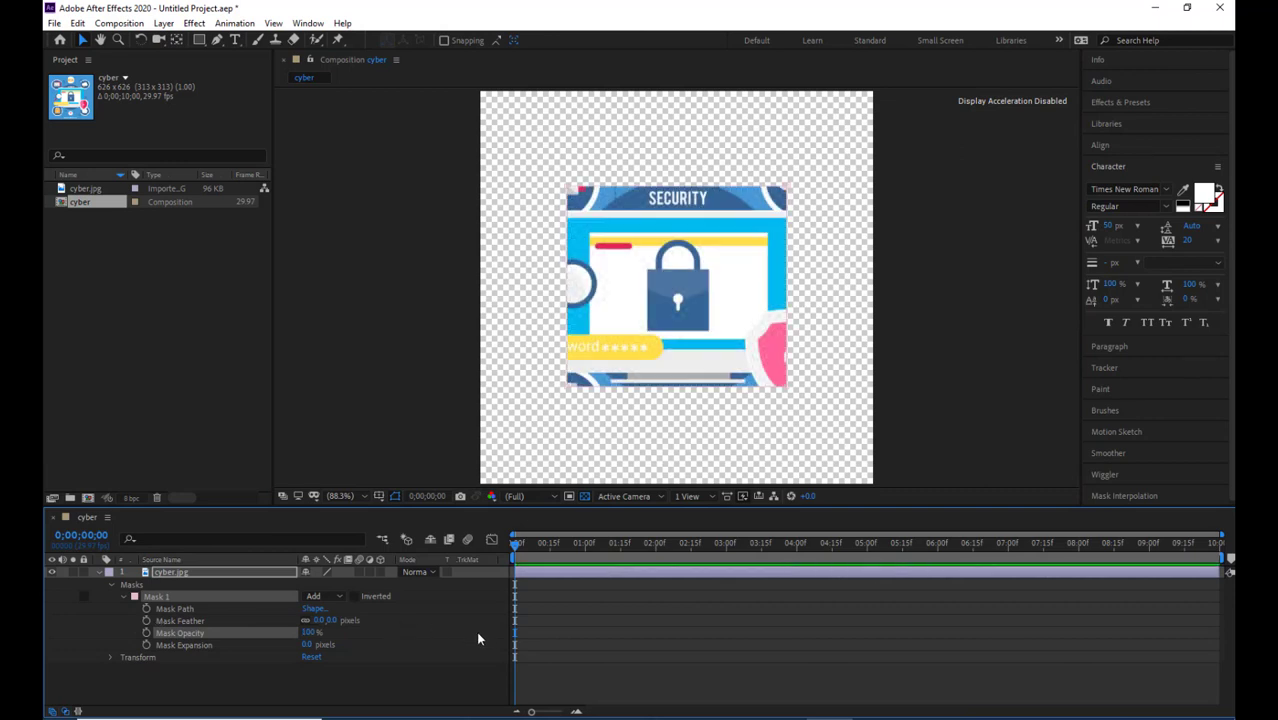
click(586, 497)
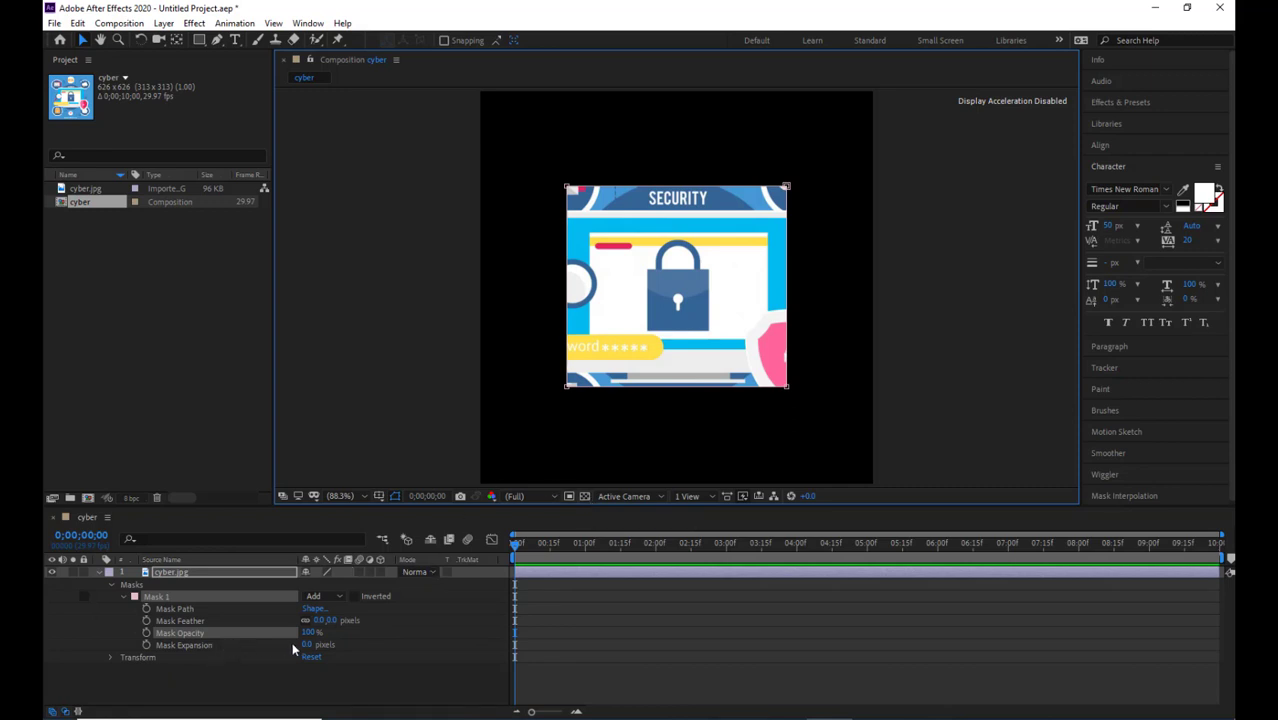
Try a Mask Expansion of 57 pixels on Mask 1 and reset it to 0 pixels
drag(310, 647, 383, 677)
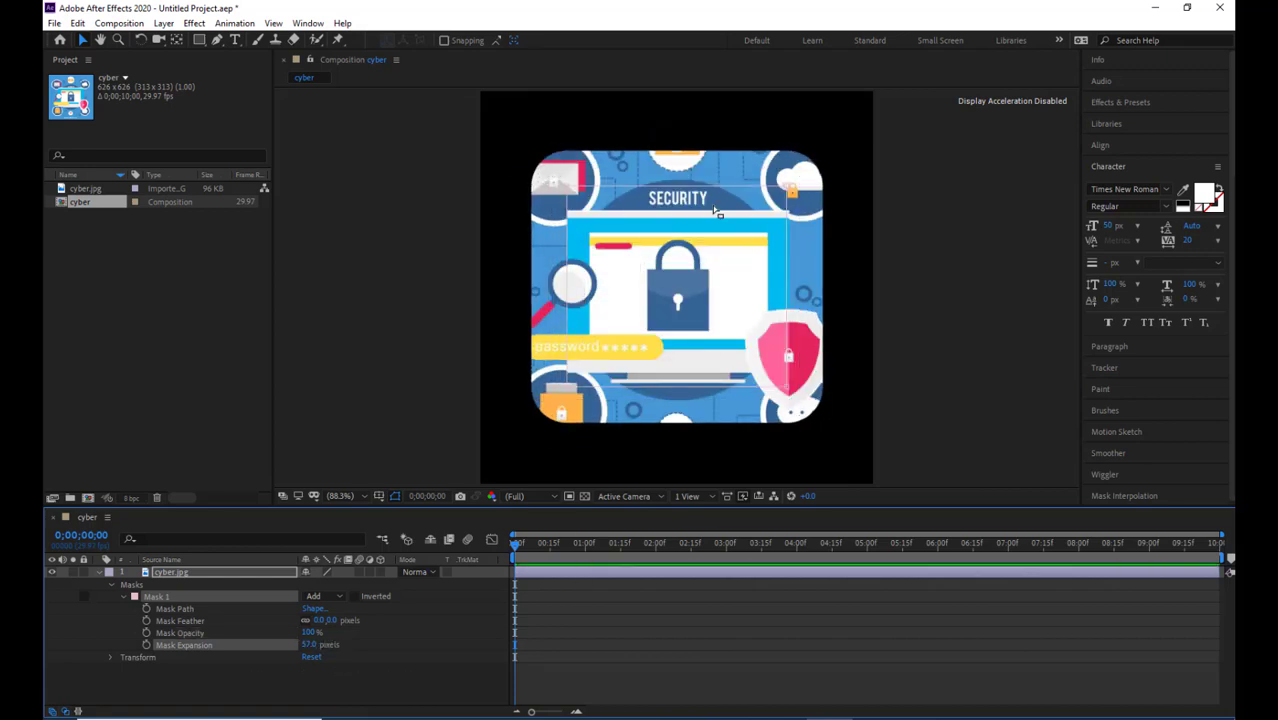
click(309, 645)
text(0)
key(Return)
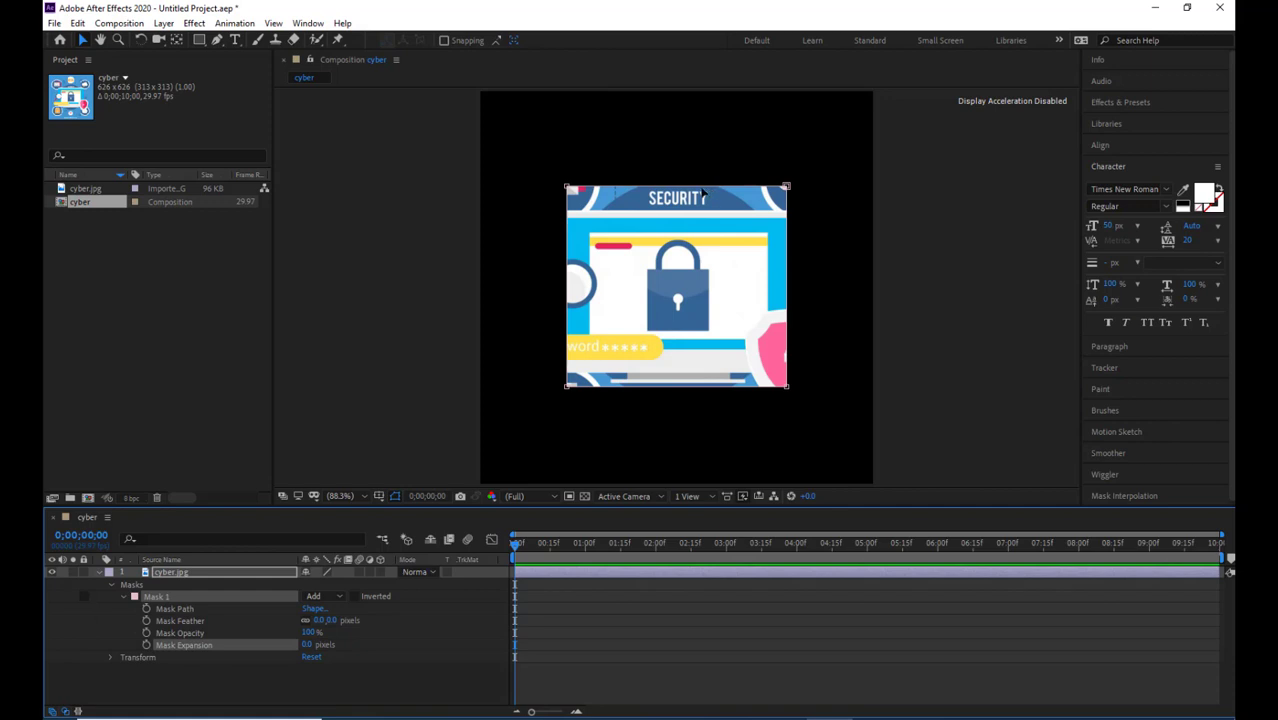
Curve the mask's upper-left and lower-right corners outward with the Convert Vertex tool
click(587, 198)
drag(216, 39, 263, 95)
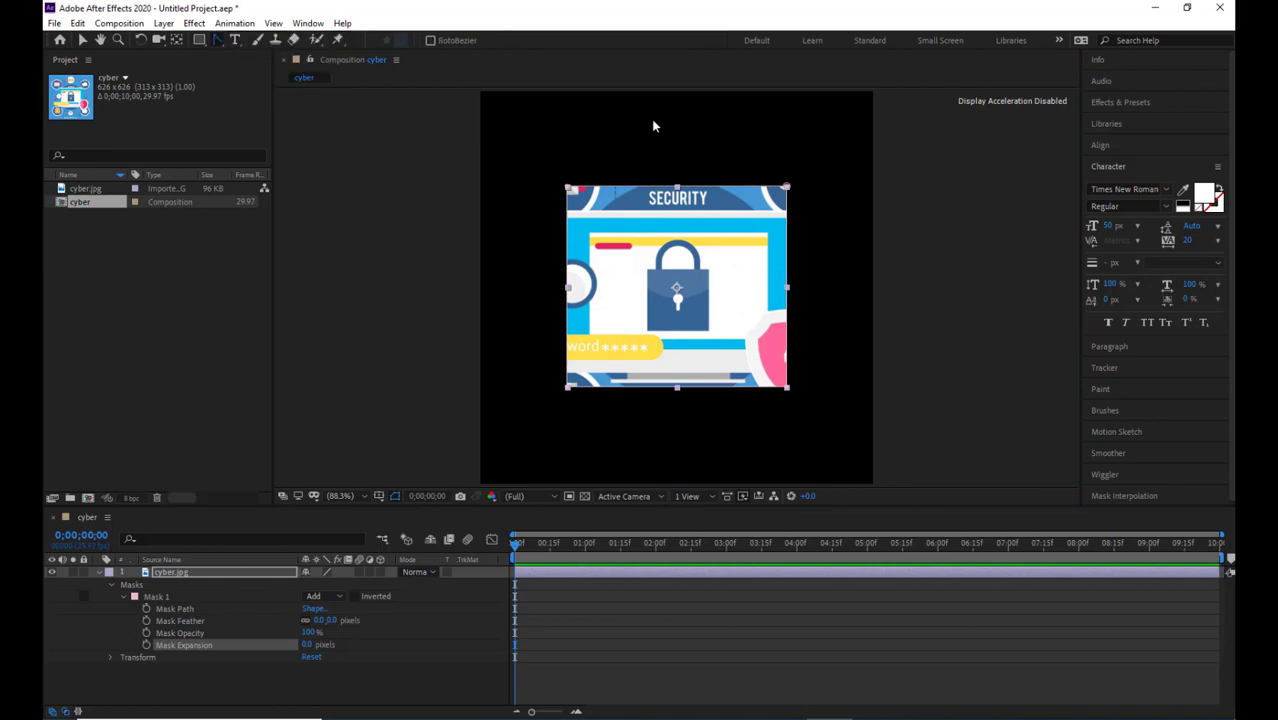
click(576, 178)
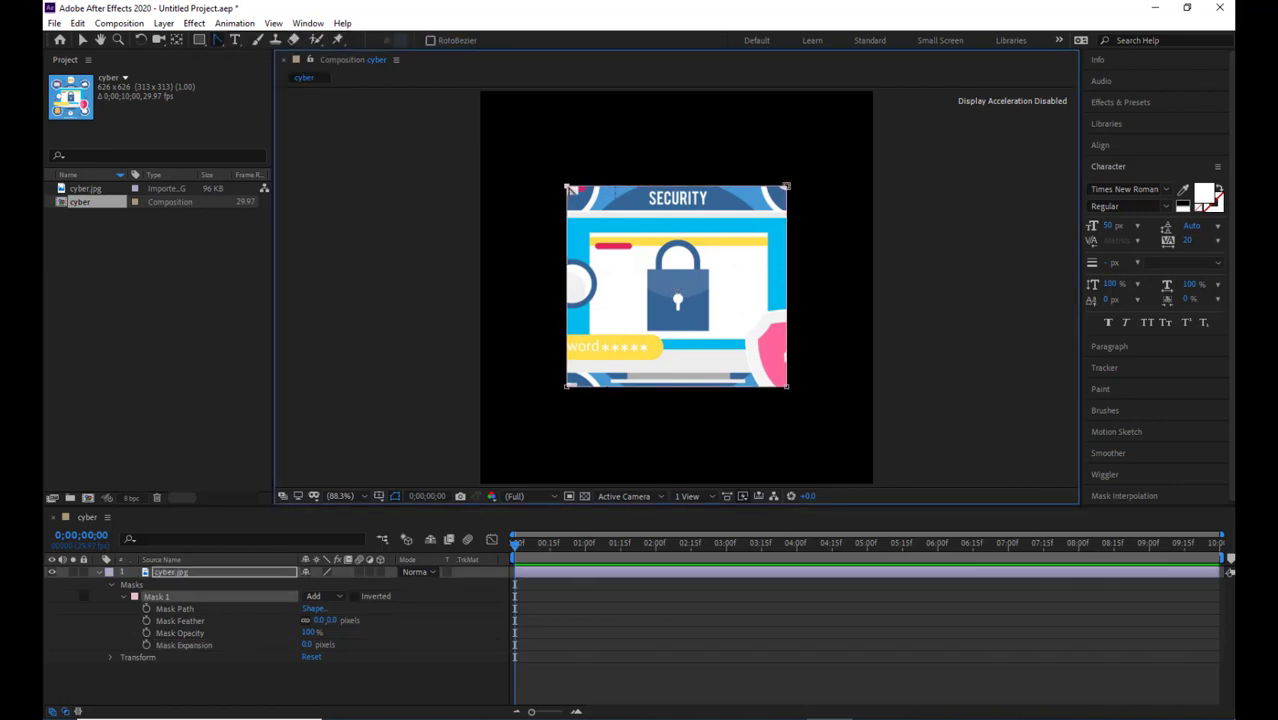
drag(570, 188, 637, 131)
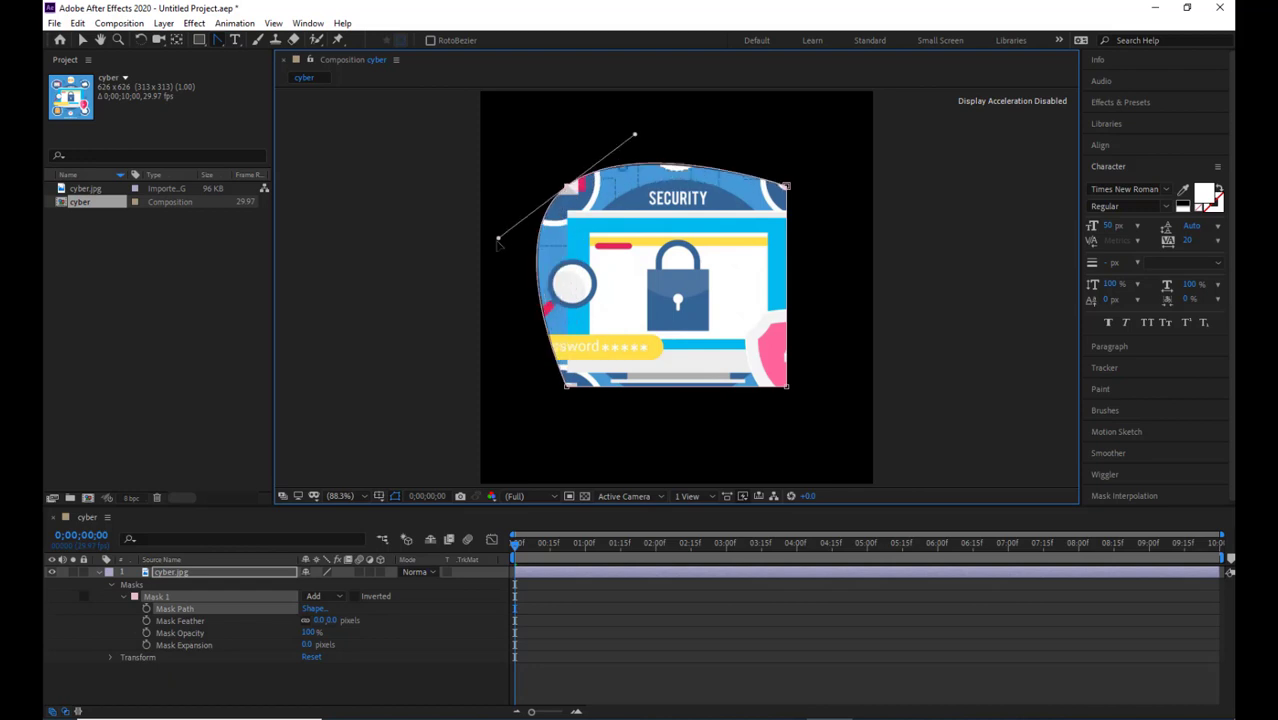
drag(788, 392, 840, 325)
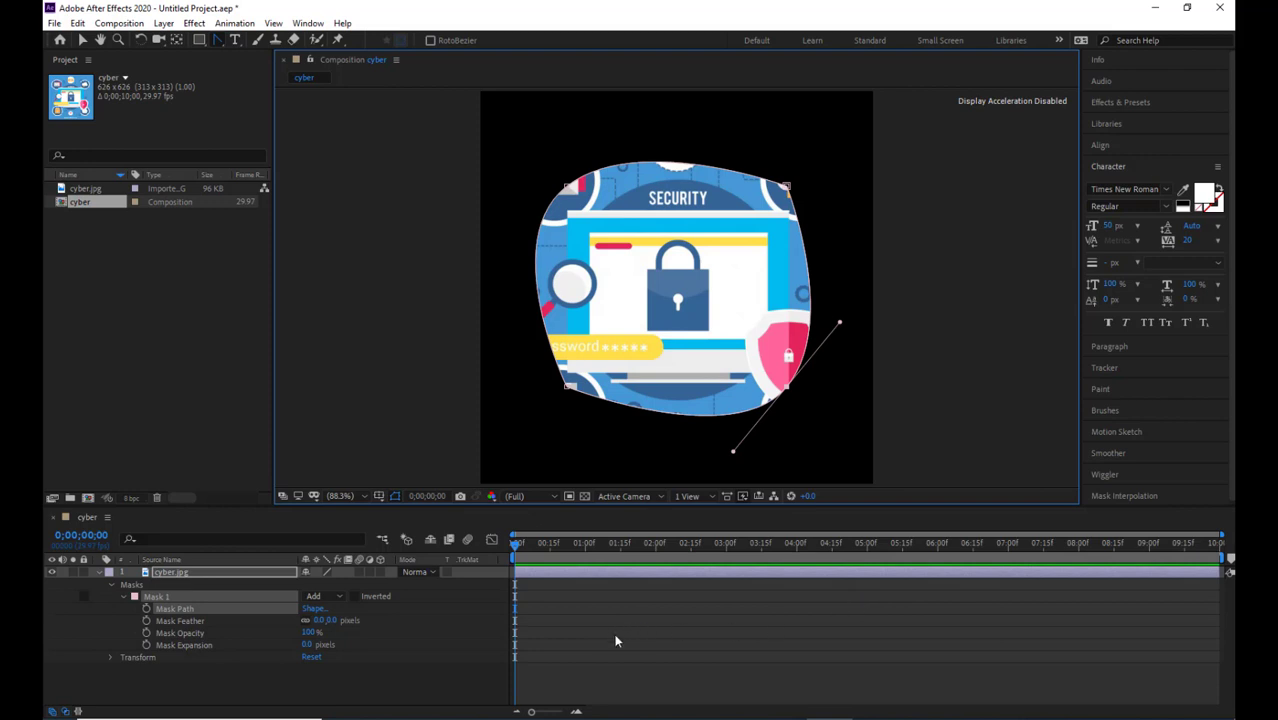
Return to 0;00;00;00 and undo the corner curves so the mask is rectangular again
click(519, 546)
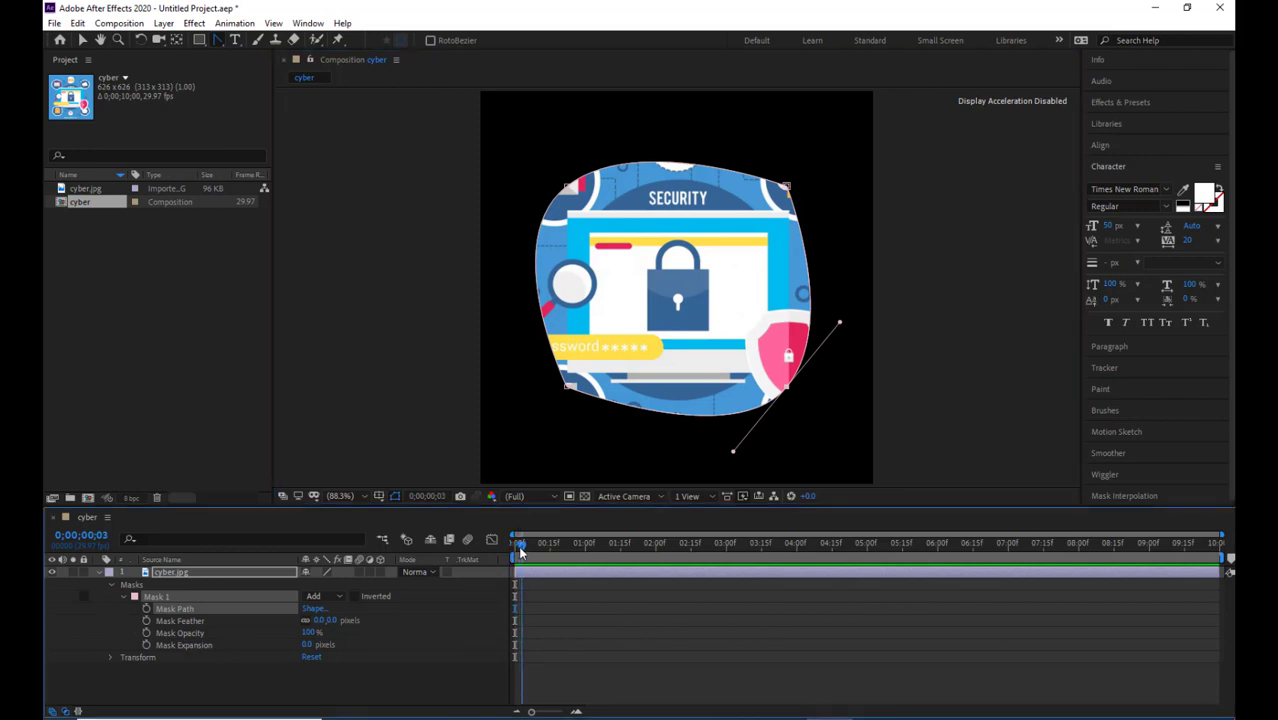
drag(519, 549, 498, 565)
key(ctrl+z)
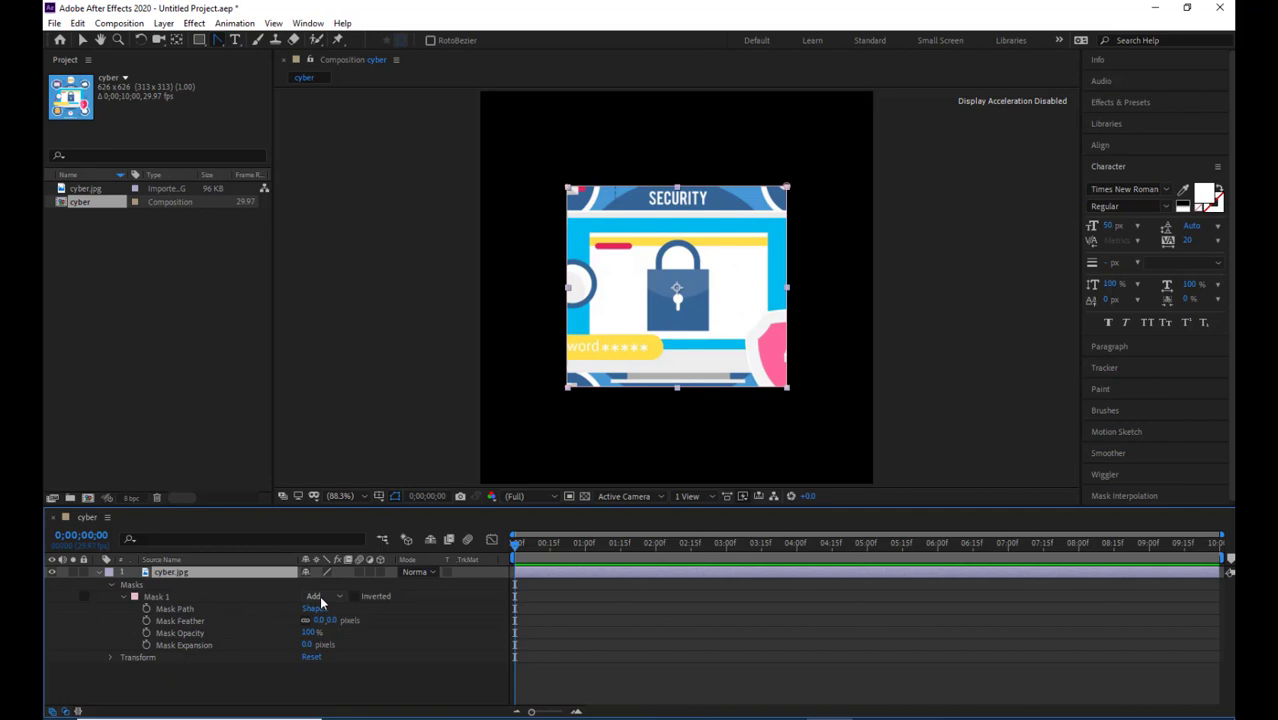
Switch Mask 1's mode to None to compare, and set it back to Add
click(321, 600)
click(334, 610)
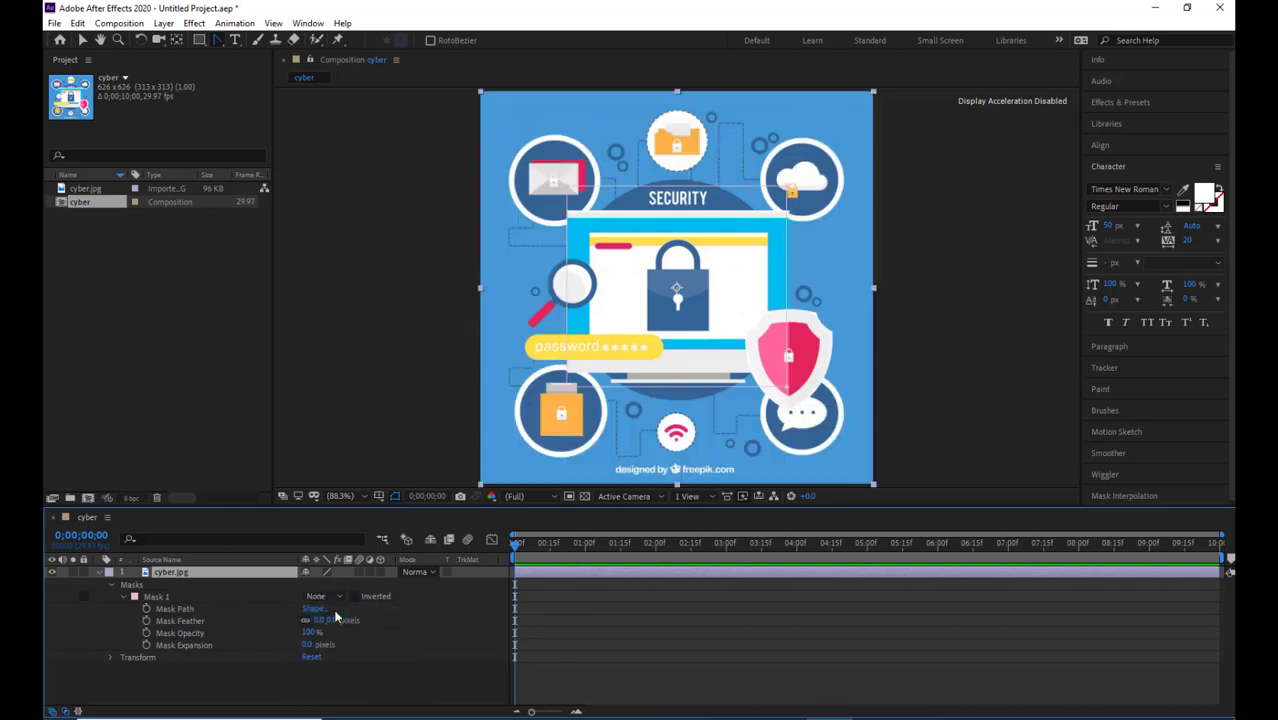
click(322, 596)
click(328, 628)
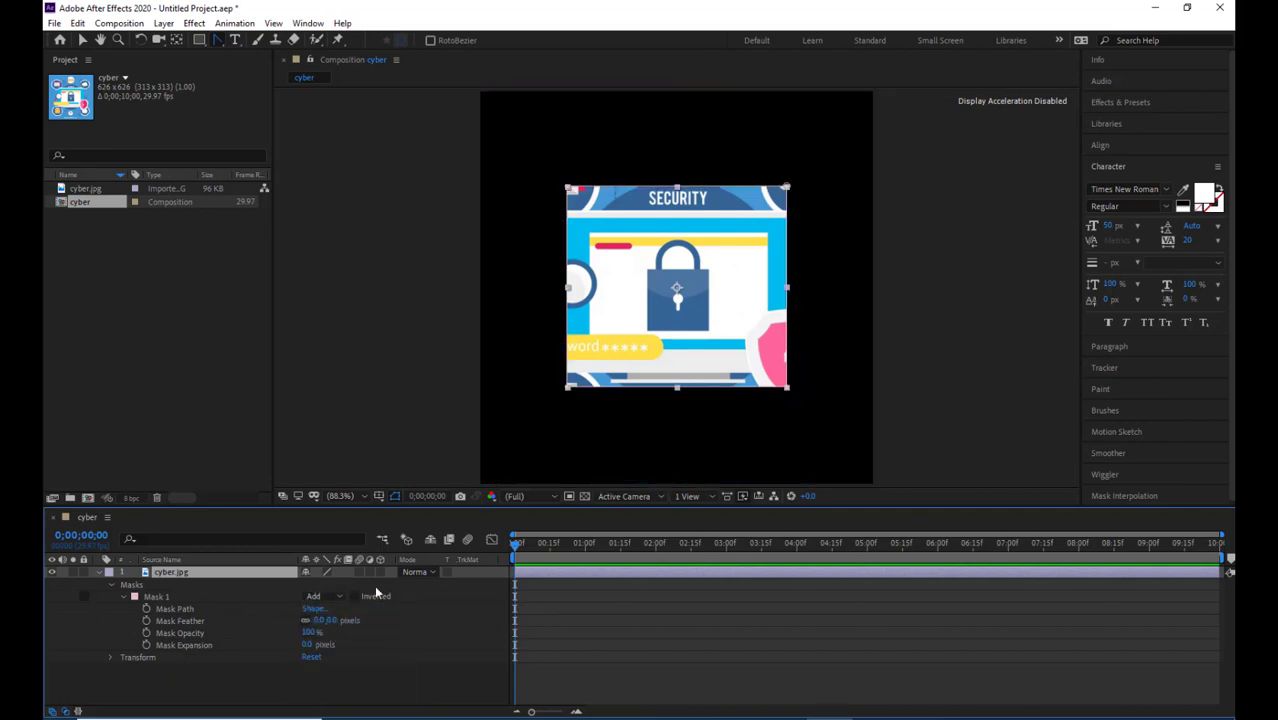
Switch Mask 1's mode to Subtract and turn on the transparency grid
click(342, 598)
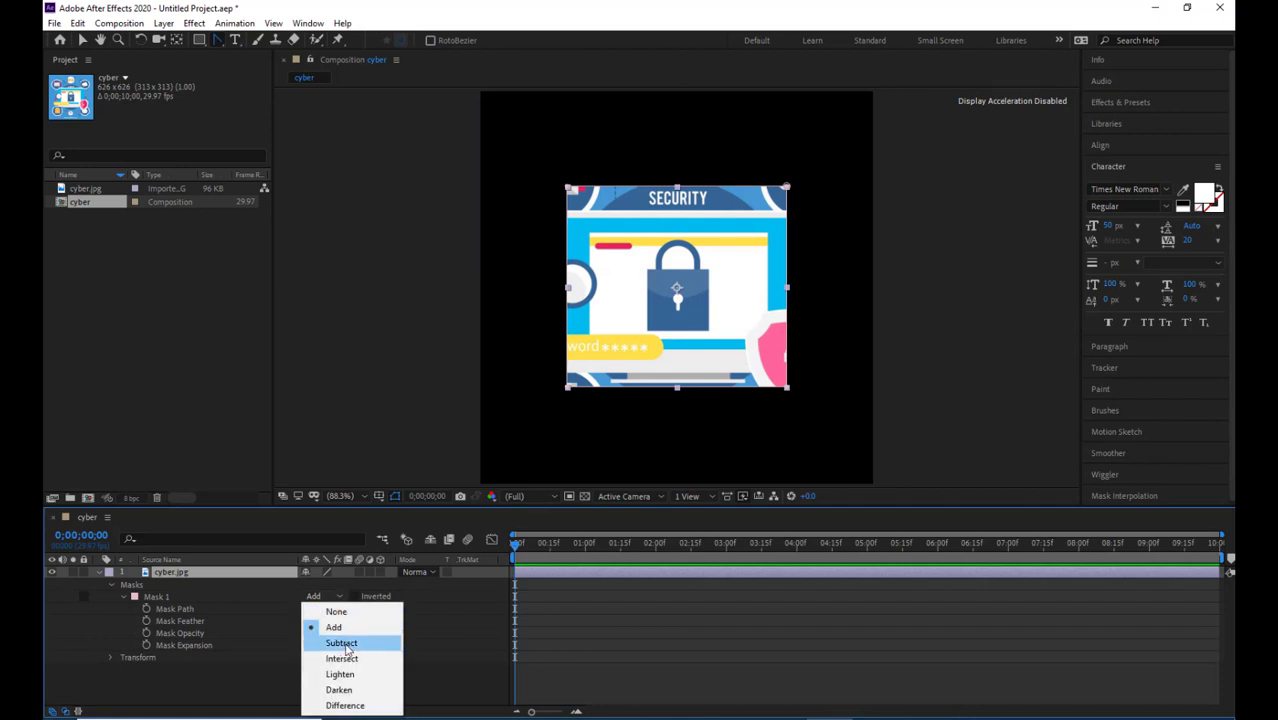
click(341, 644)
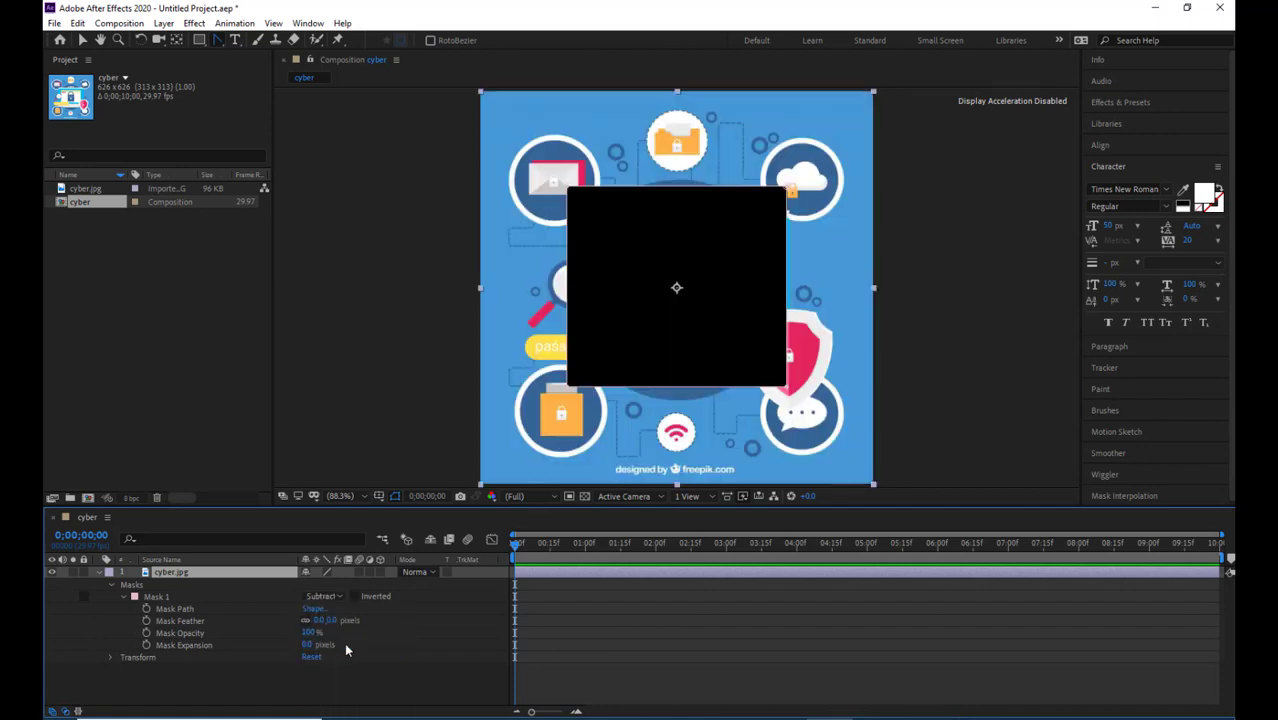
click(585, 496)
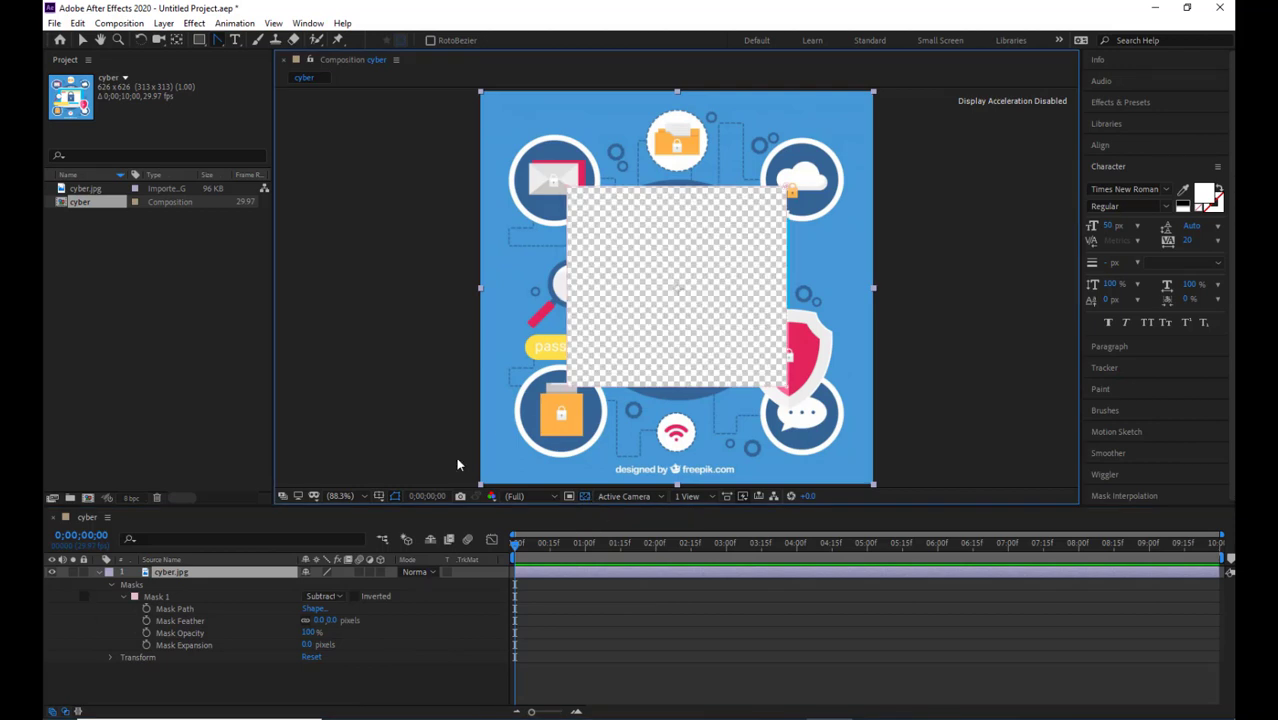
Try the Intersect, Darken and Difference modes on Mask 1 in turn
click(336, 592)
click(337, 657)
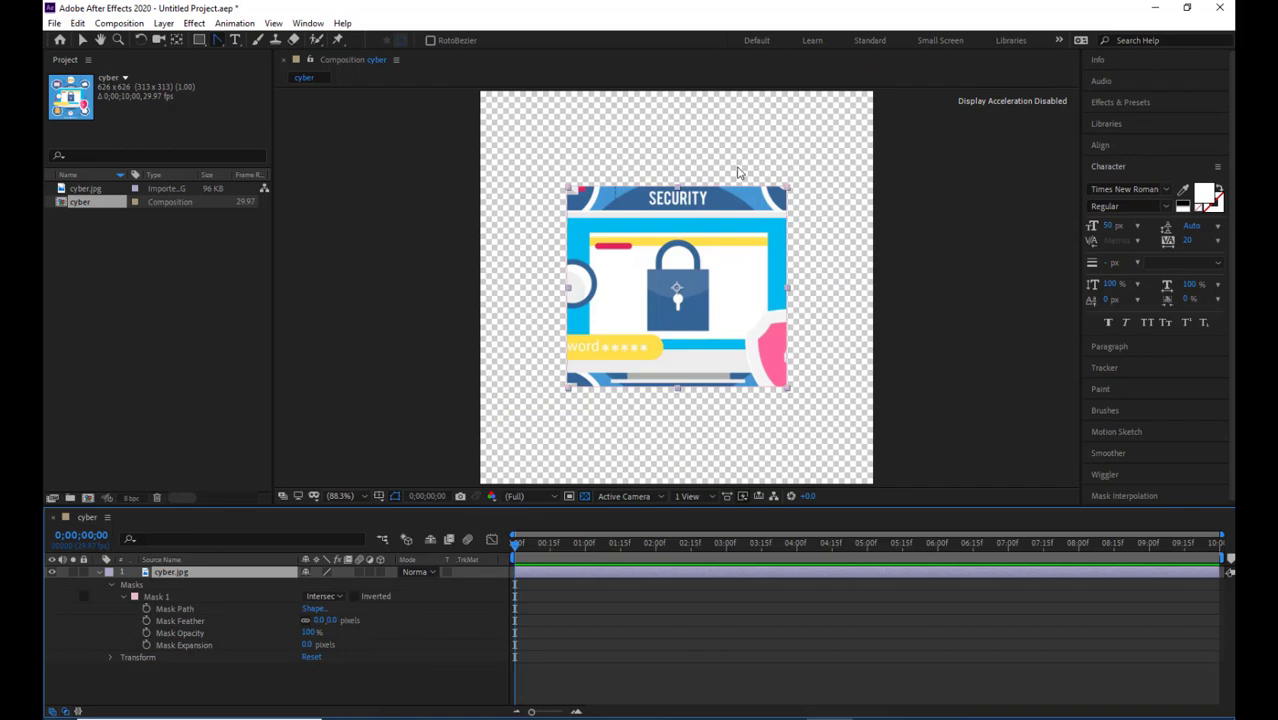
click(336, 607)
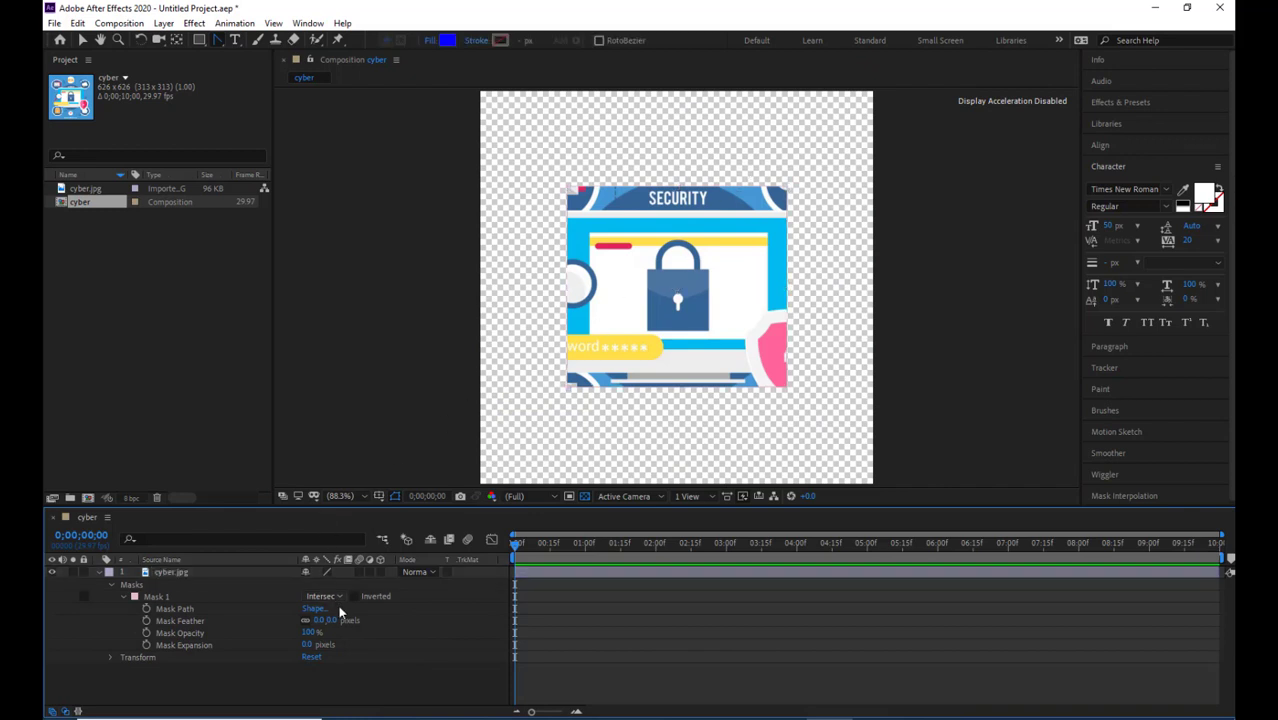
click(325, 596)
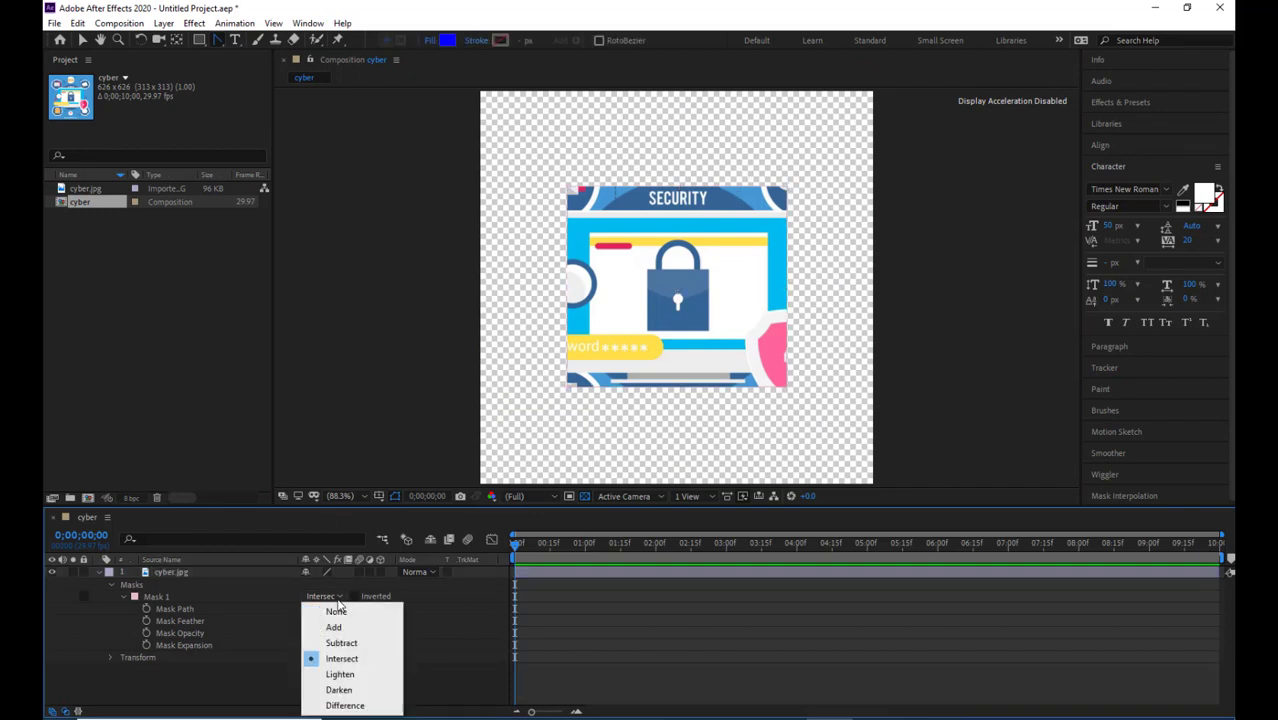
click(341, 690)
click(330, 596)
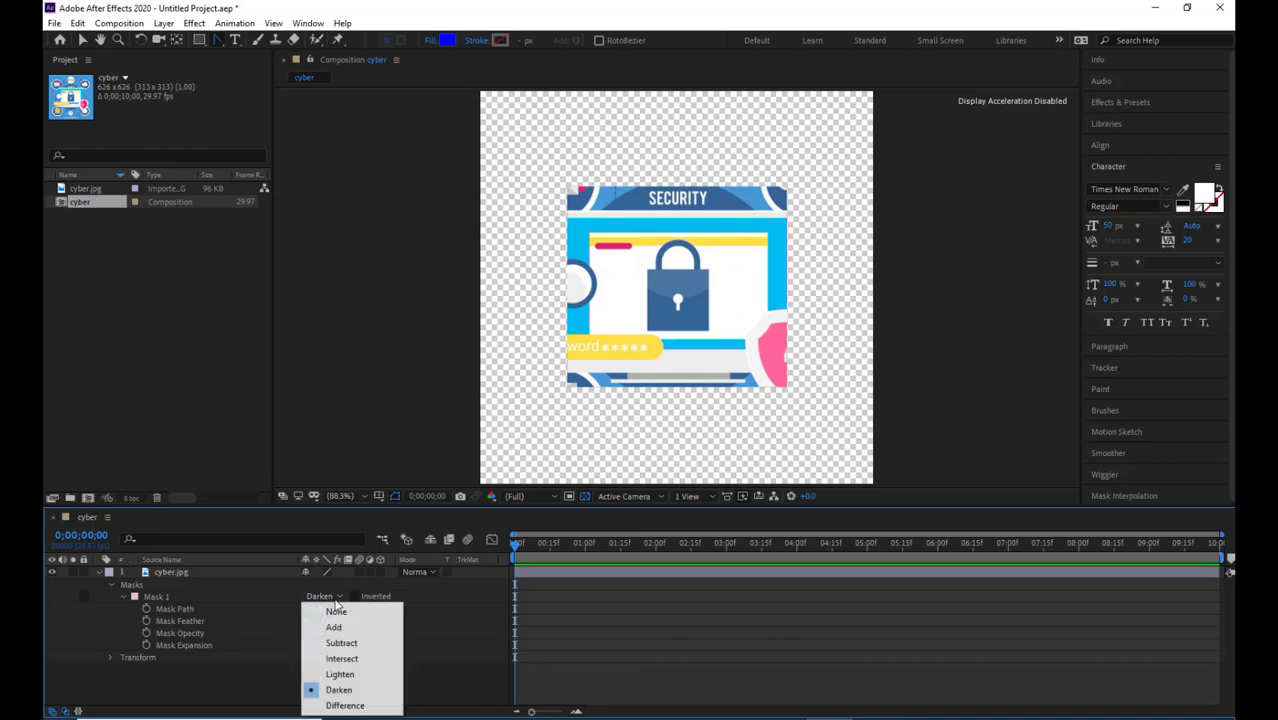
click(357, 697)
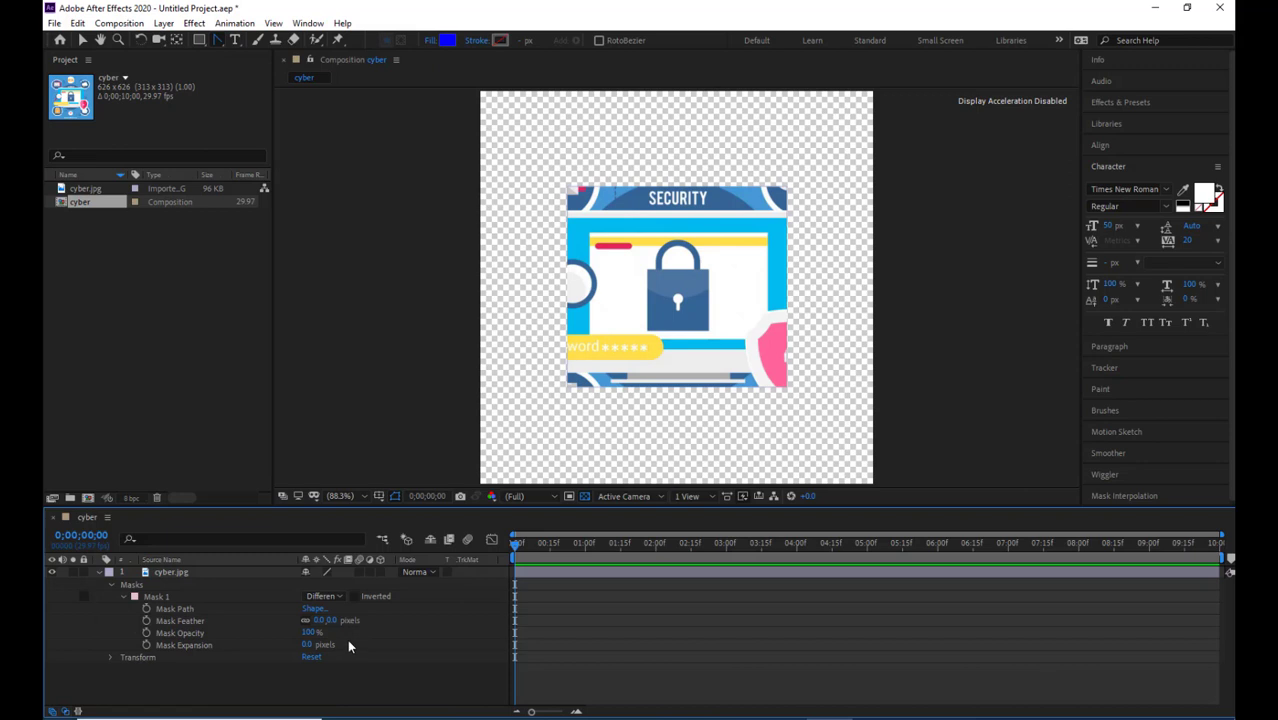
Set Mask 1's mode back to Add and turn off the transparency grid
click(341, 597)
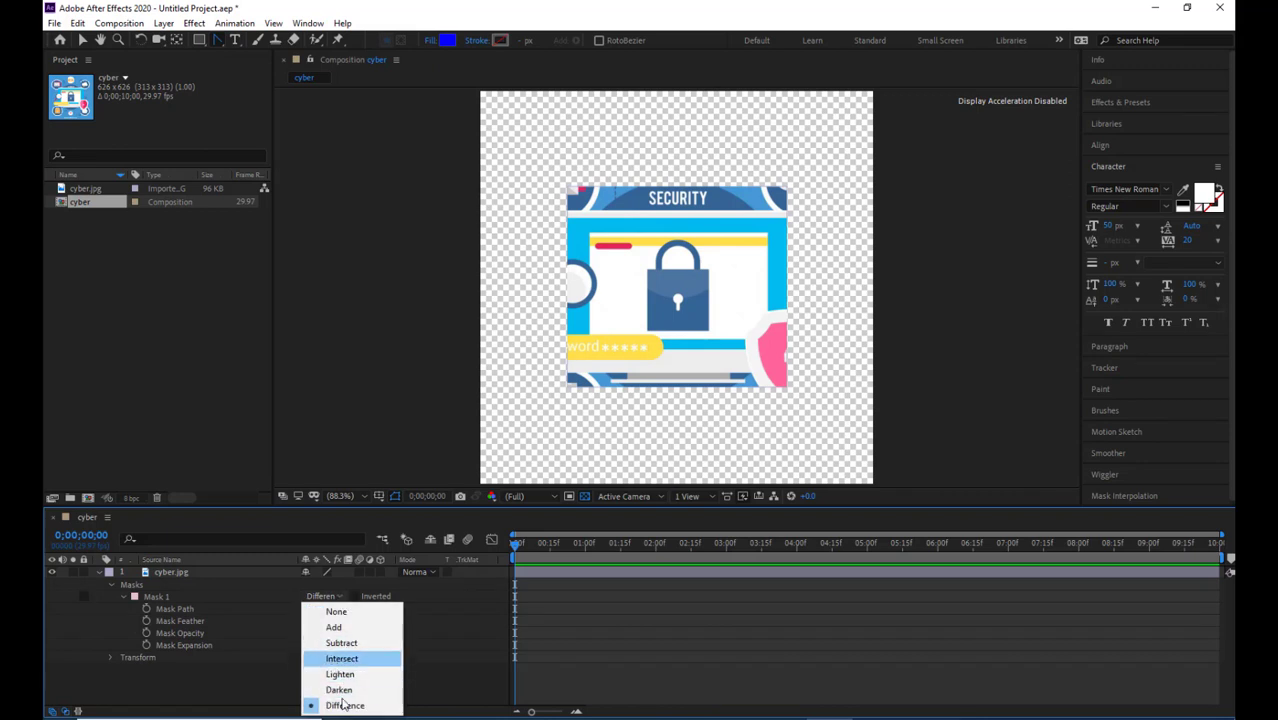
click(336, 627)
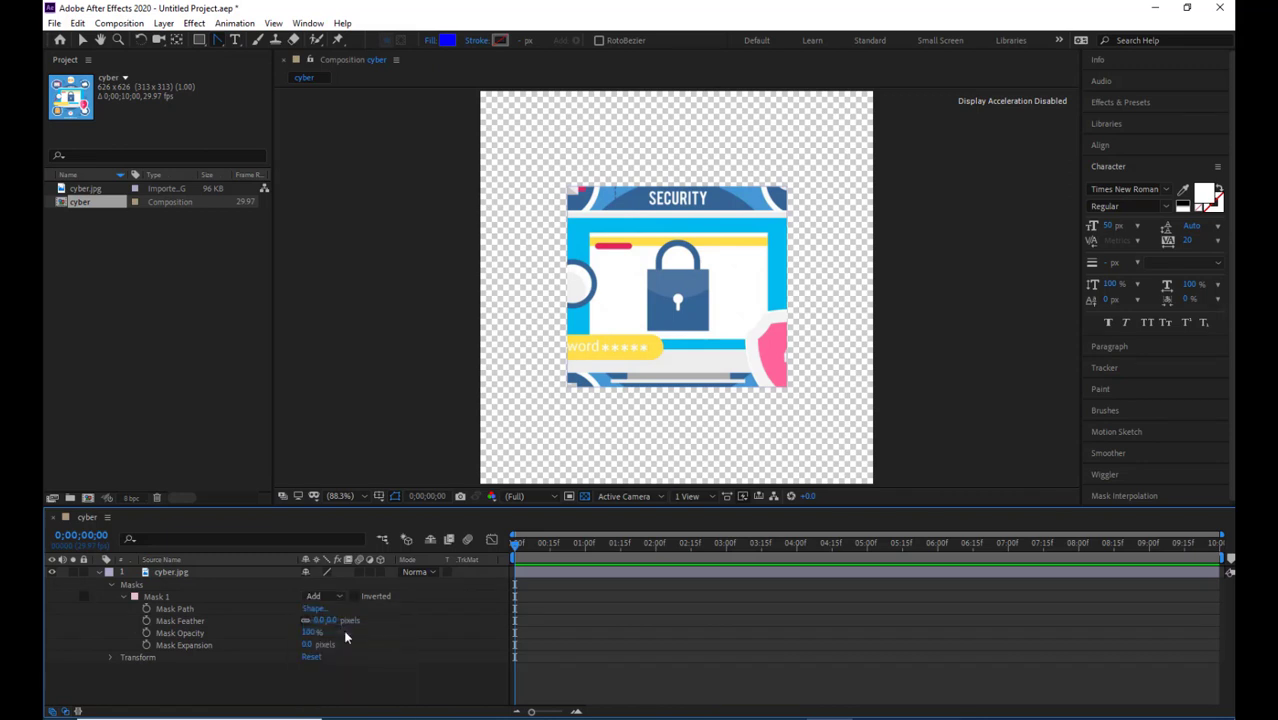
click(584, 496)
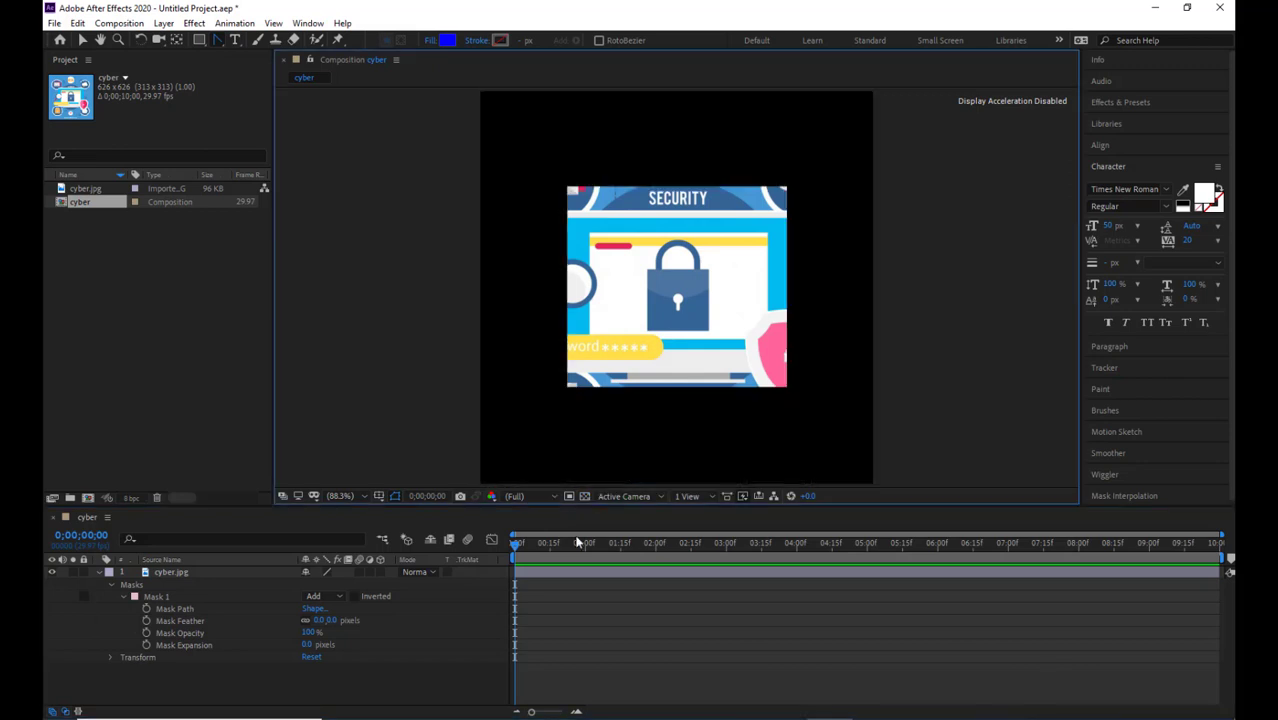
Invert Mask 1 to compare, and turn the inversion off again
click(355, 596)
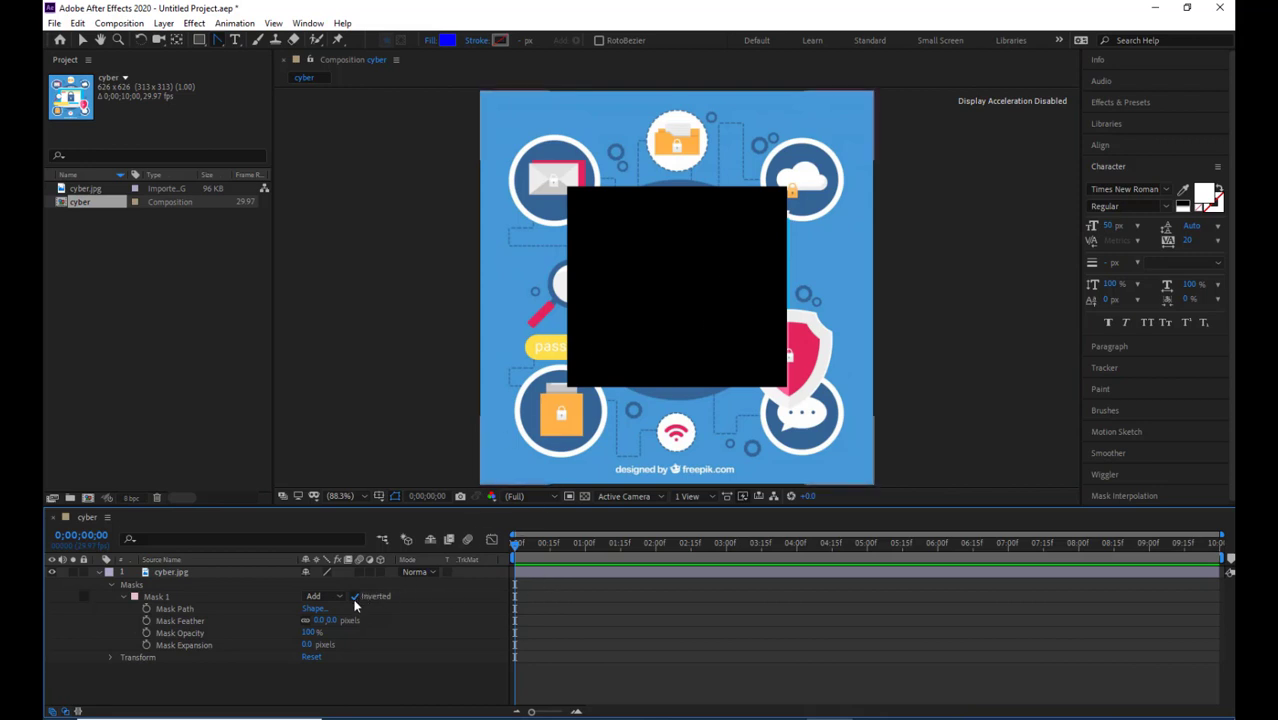
click(355, 597)
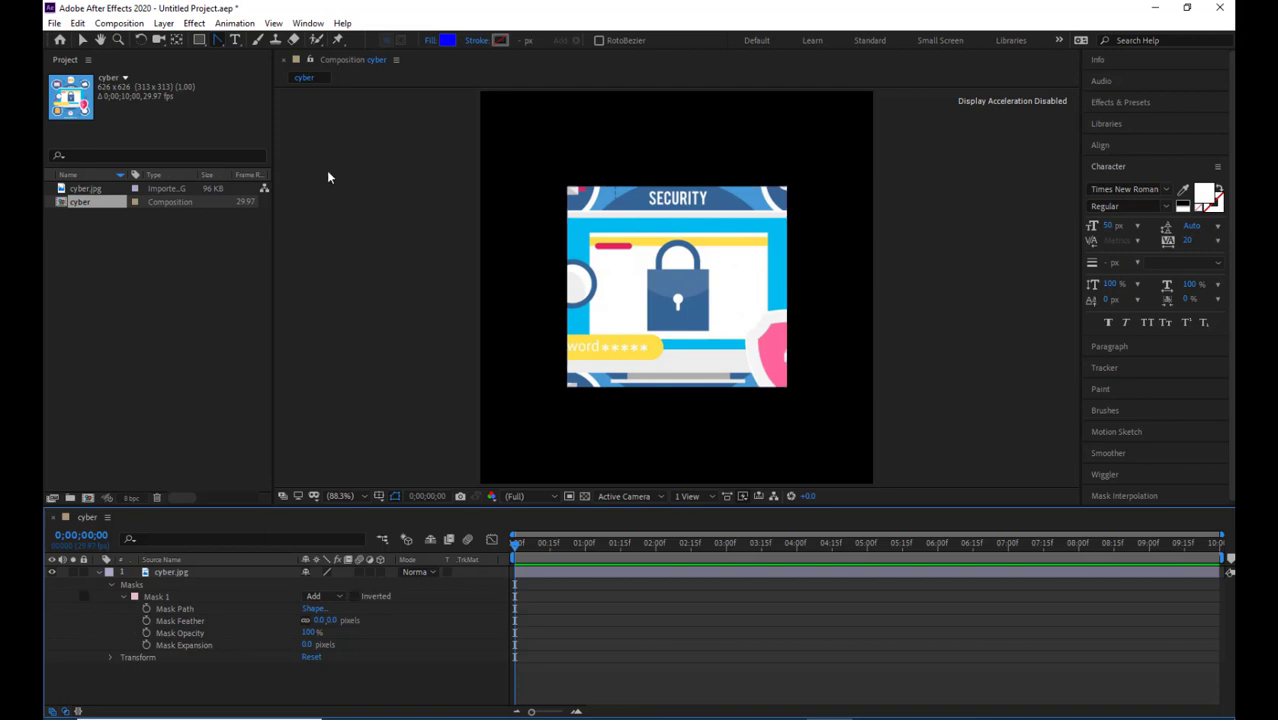
Extend a soft feather outward from the middle of Mask 1's top edge with the Mask Feather tool
click(217, 40)
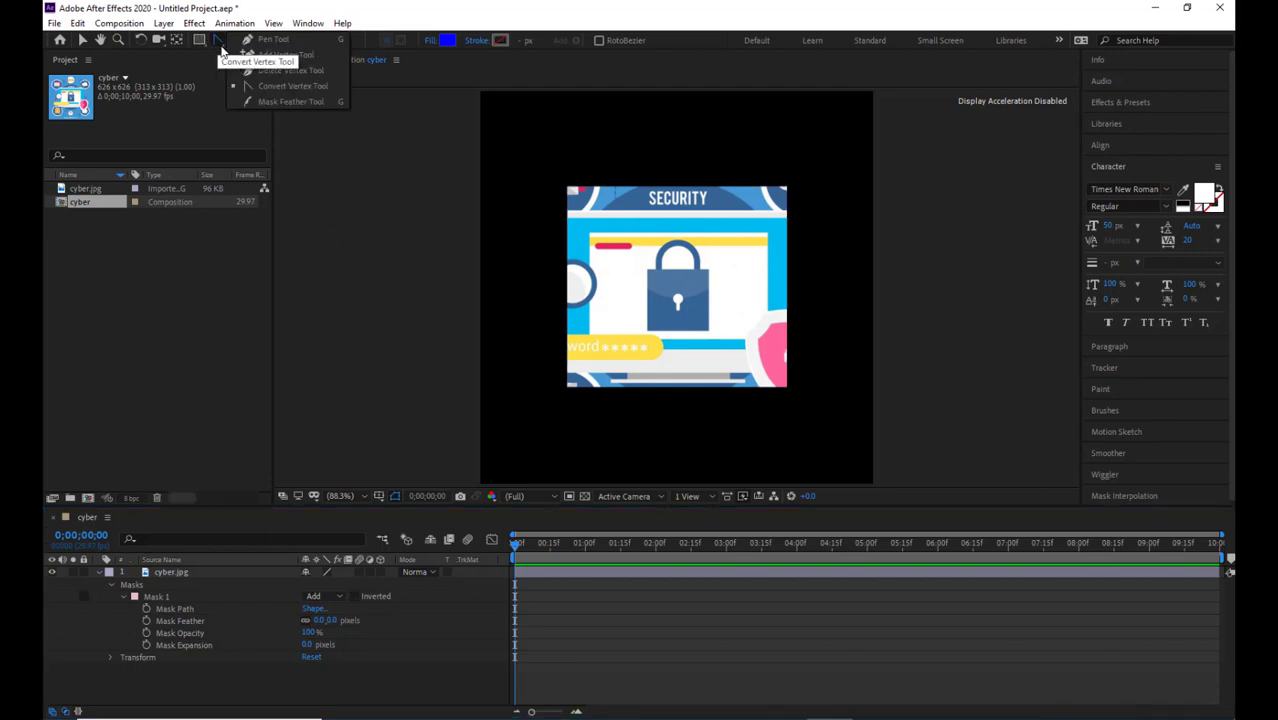
click(297, 102)
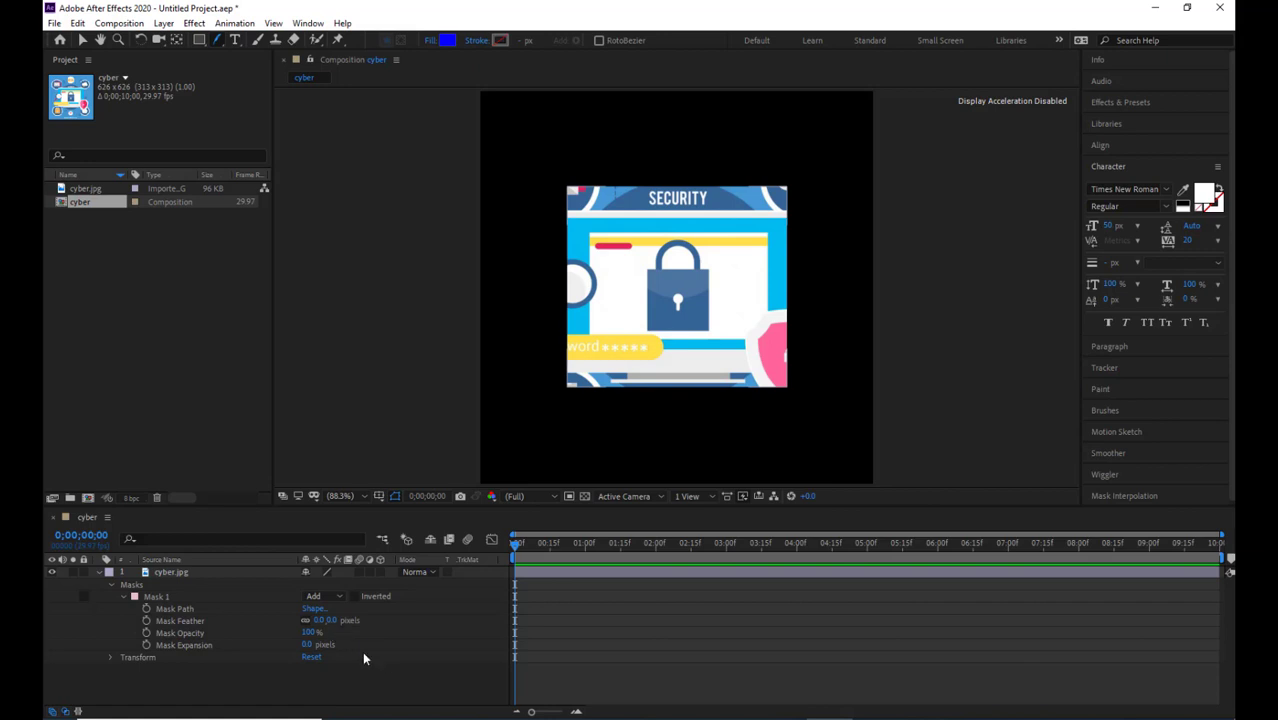
mouse_move(325, 620)
mouse_down()
mouse_move(394, 620)
mouse_move(320, 621)
mouse_up()
click(217, 40)
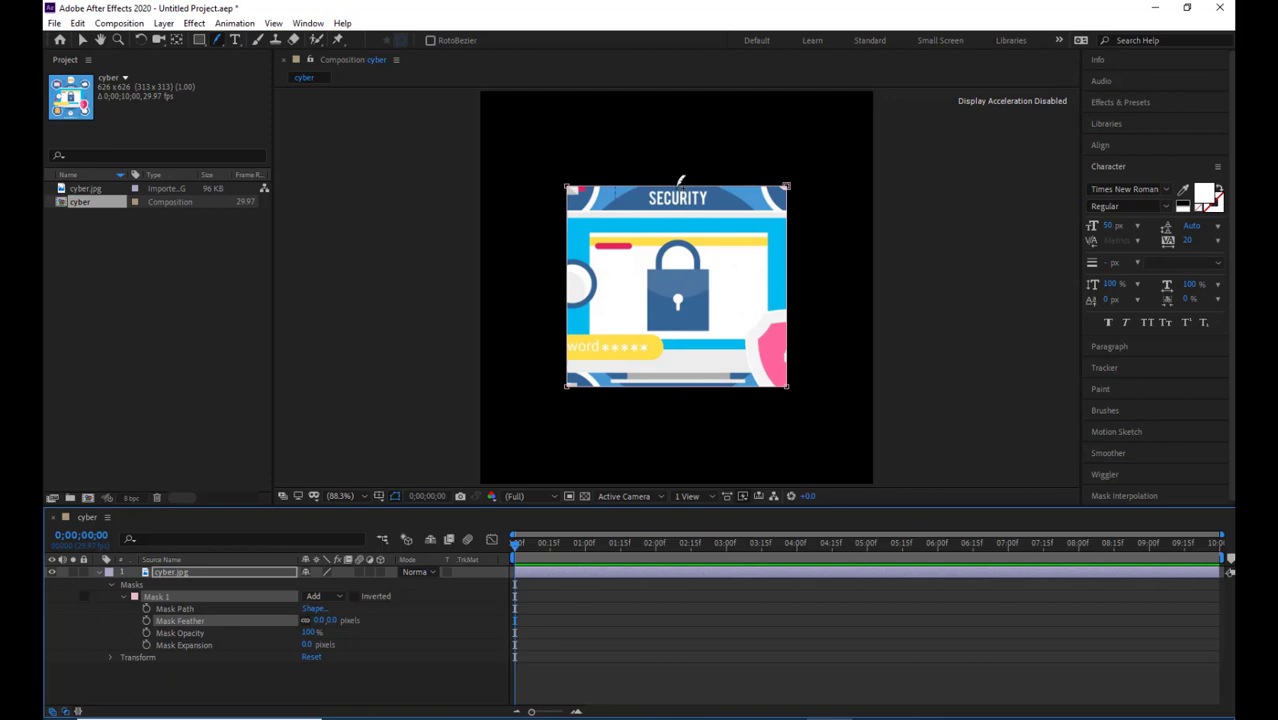
drag(678, 182, 677, 155)
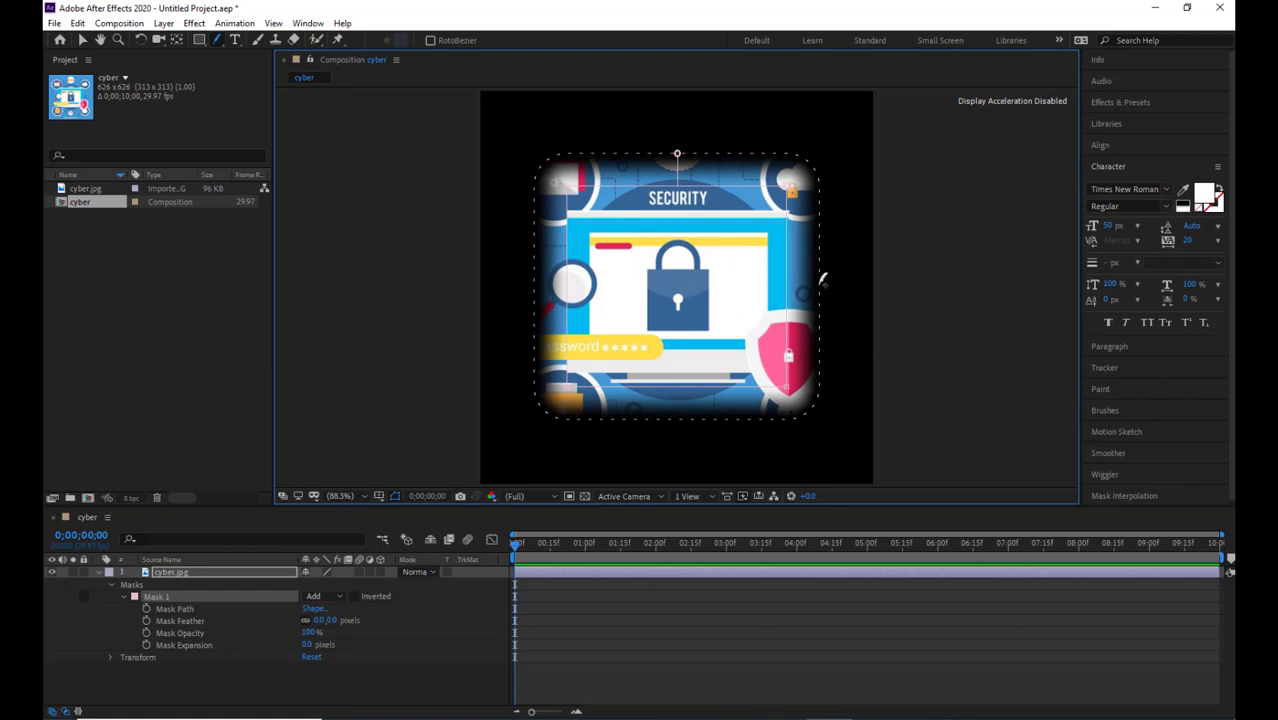
Add feather points that hug the mask's left and right edges, extend one below the bottom edge, and raise the top point slightly
drag(816, 282, 789, 285)
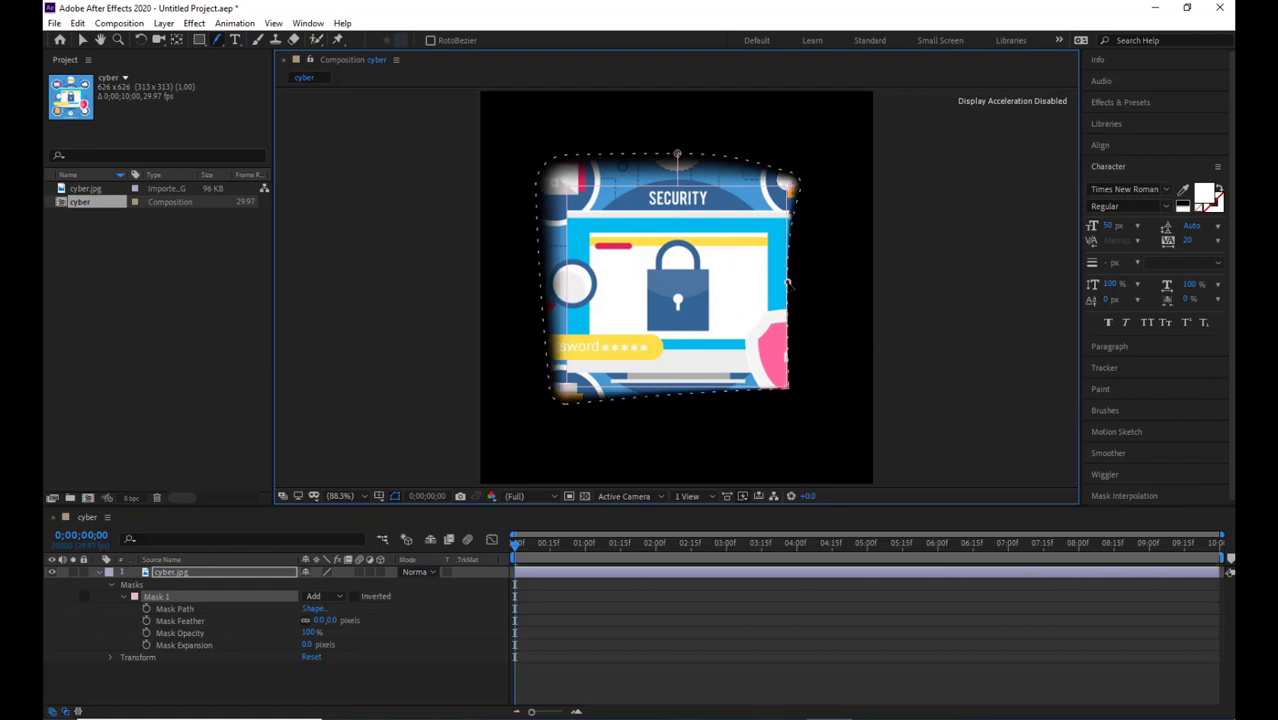
drag(541, 280, 566, 283)
drag(683, 381, 678, 444)
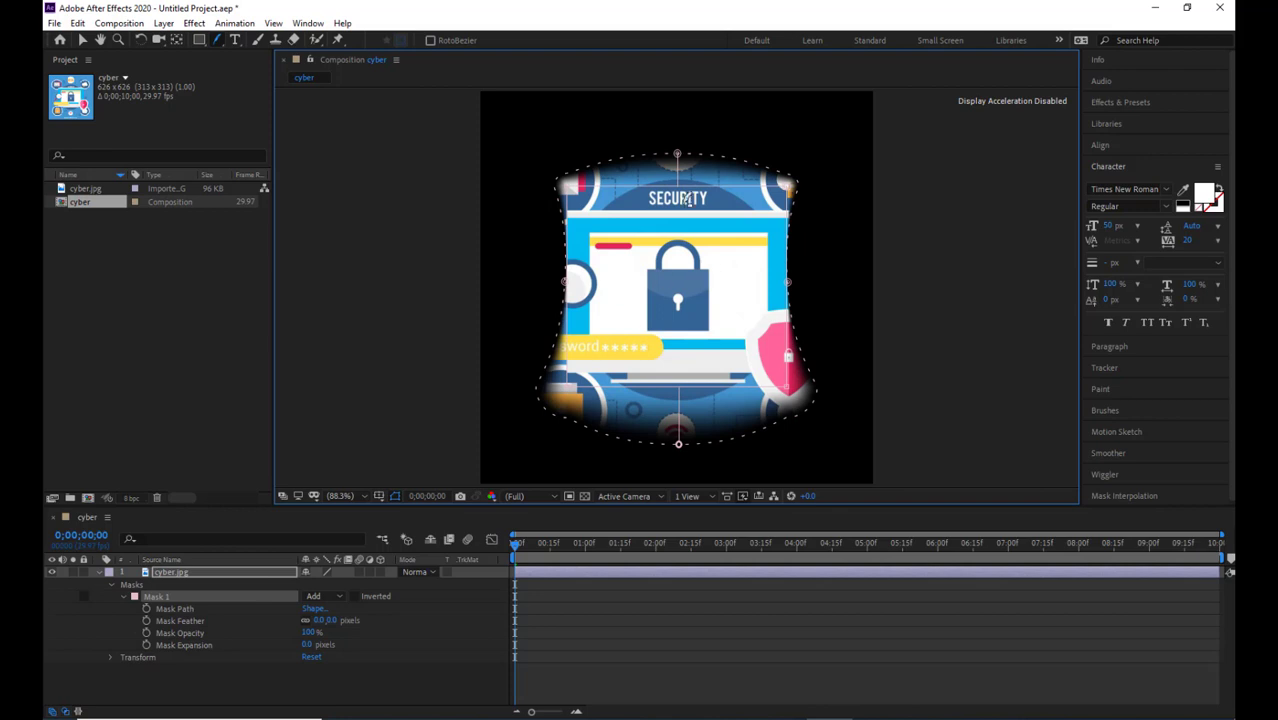
mouse_move(677, 155)
mouse_down()
mouse_move(678, 143)
mouse_move(640, 146)
mouse_move(690, 149)
mouse_move(658, 138)
mouse_move(676, 144)
mouse_up()
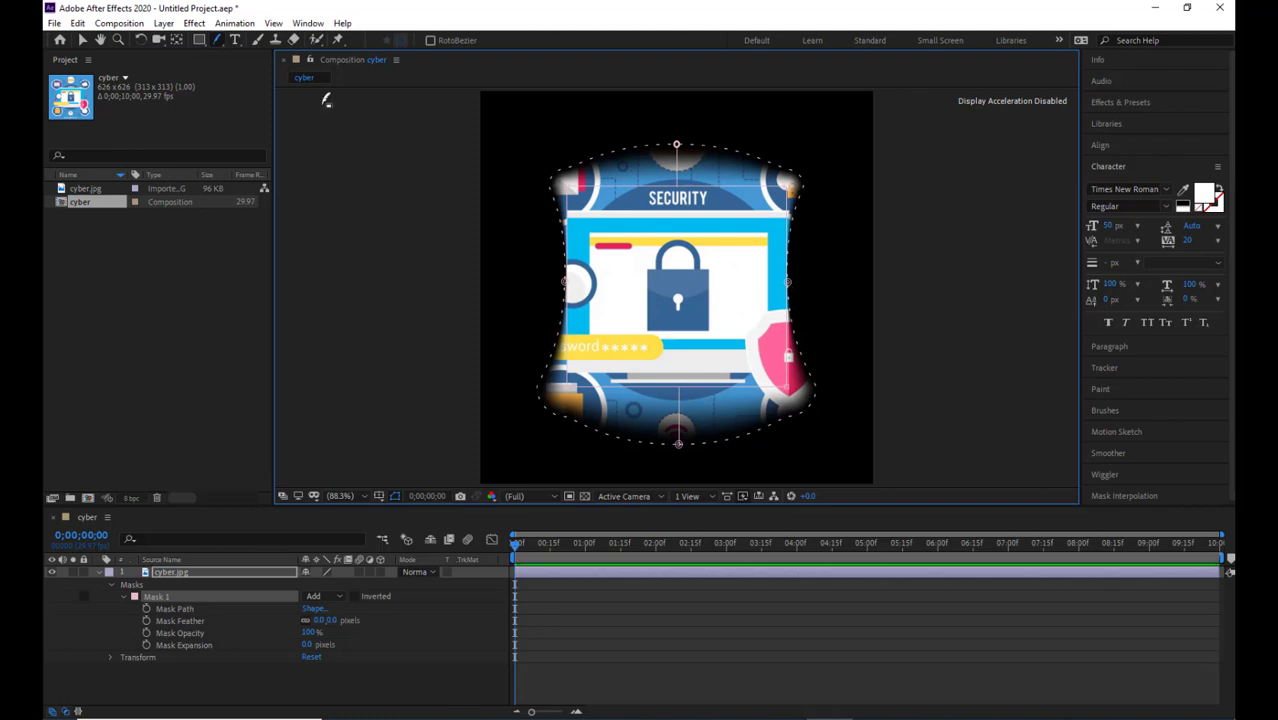
Keyframe Mask Path at 0;00;00;00, and at 0;00;03;26 pull the bottom feather point back onto the mask edge
key(v)
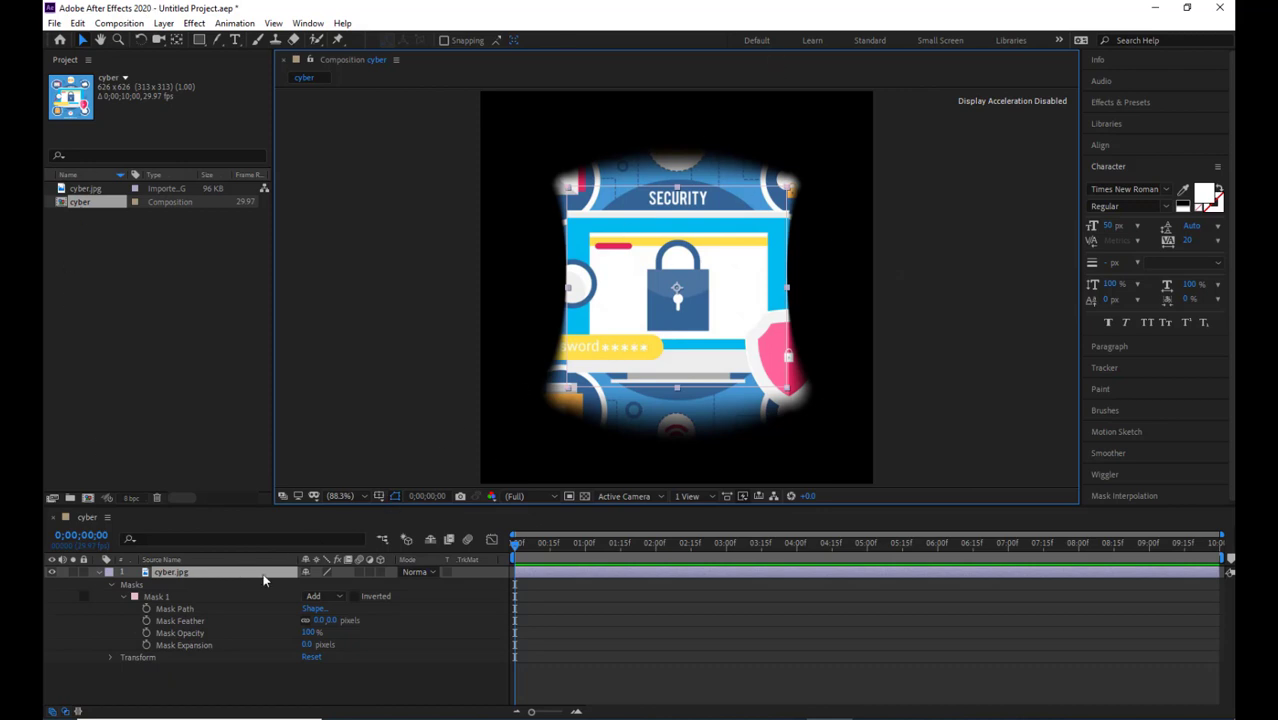
click(146, 608)
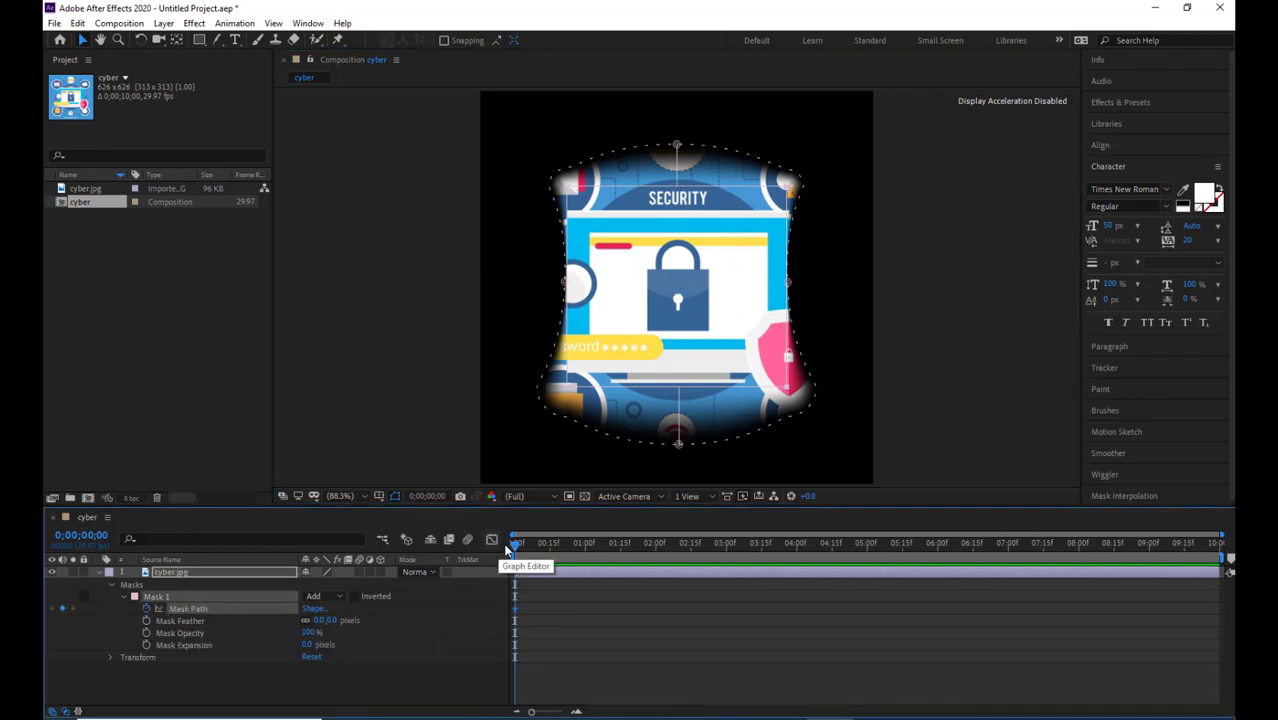
drag(564, 550, 787, 539)
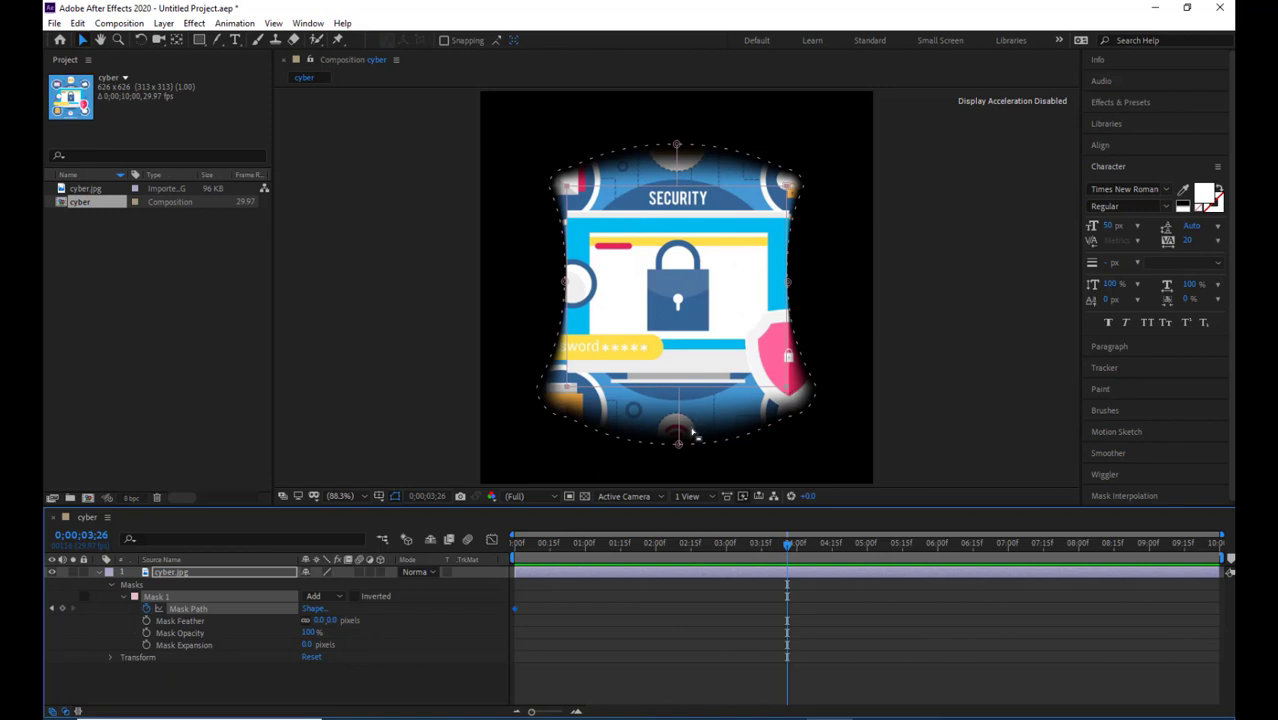
drag(680, 447, 681, 391)
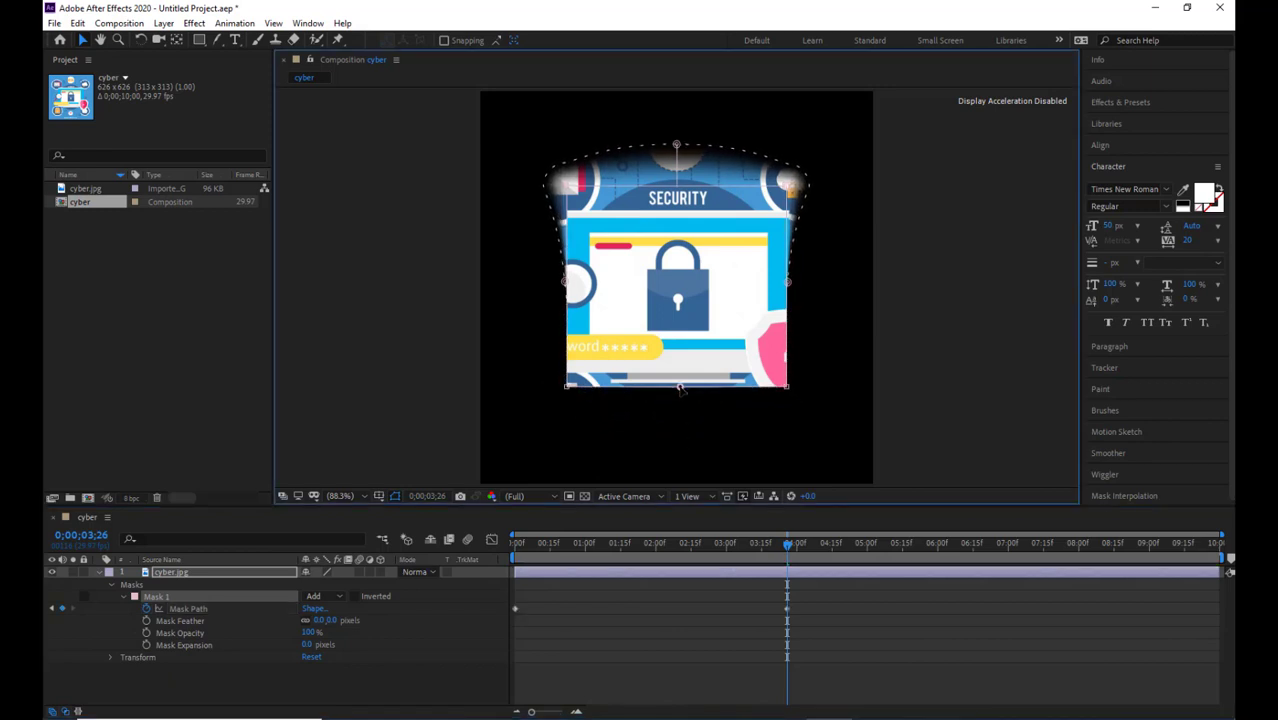
Set the top feather point's Feather Radius to 0 at 0;00;03;26
right_click(677, 145)
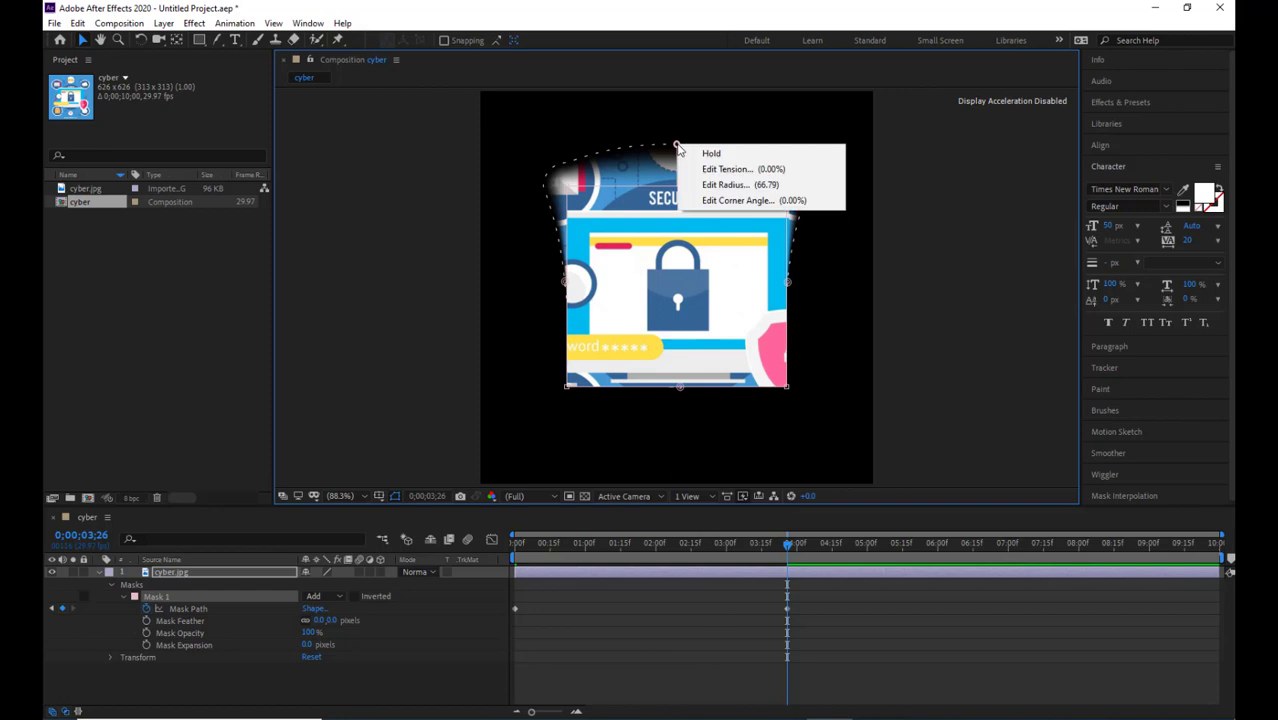
click(704, 186)
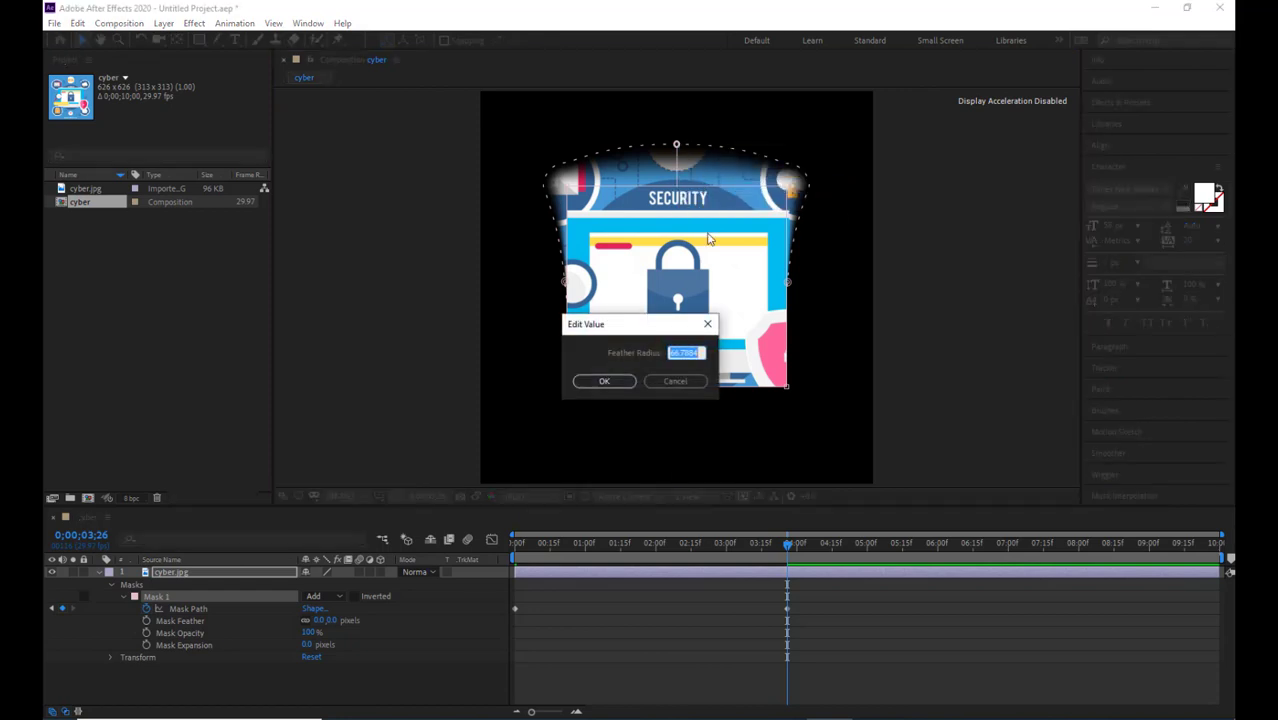
text(0)
key(Return)
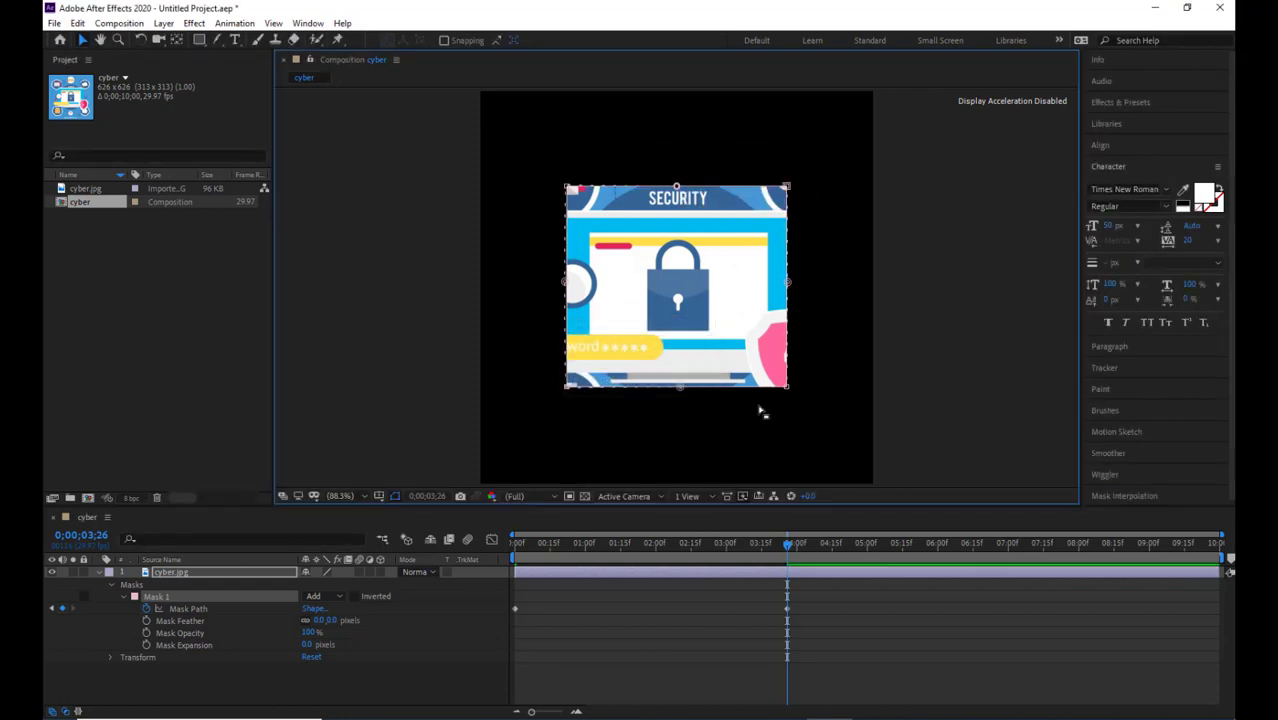
Deselect the mask and scrub the timeline from 0;00;00;00 to 0;00;04;18 to preview the feather animation
click(905, 639)
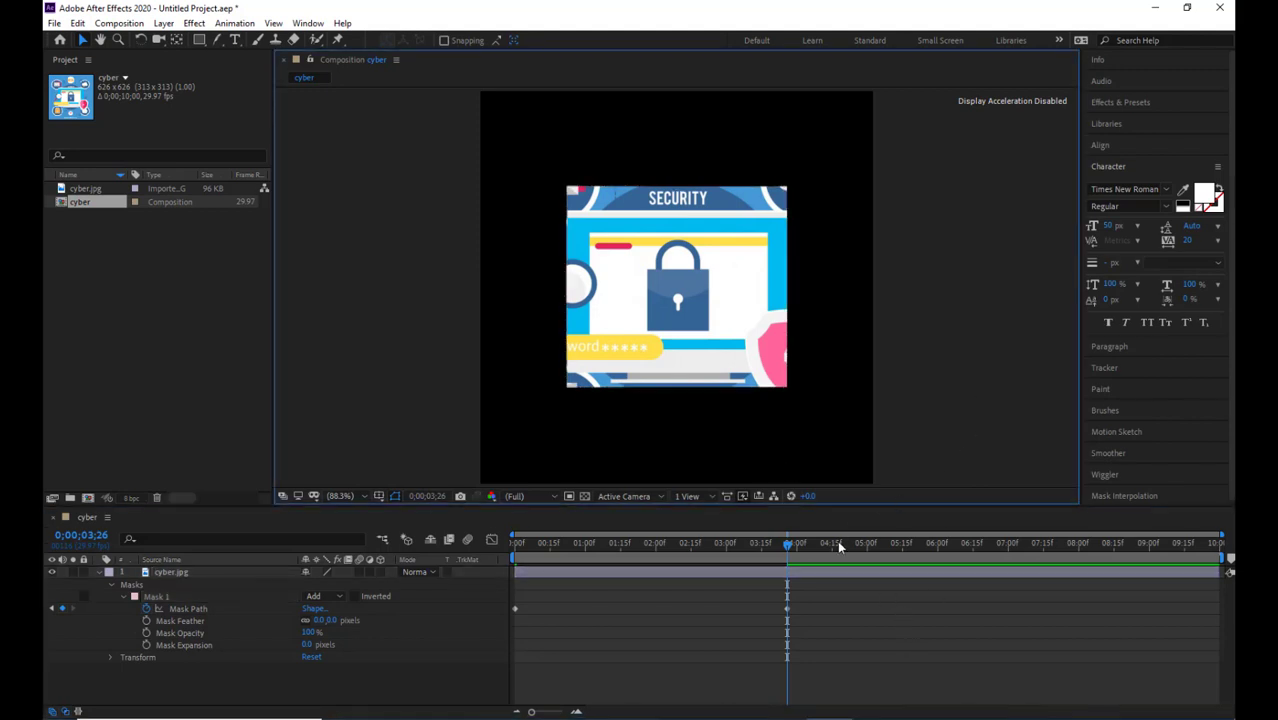
drag(787, 543, 308, 527)
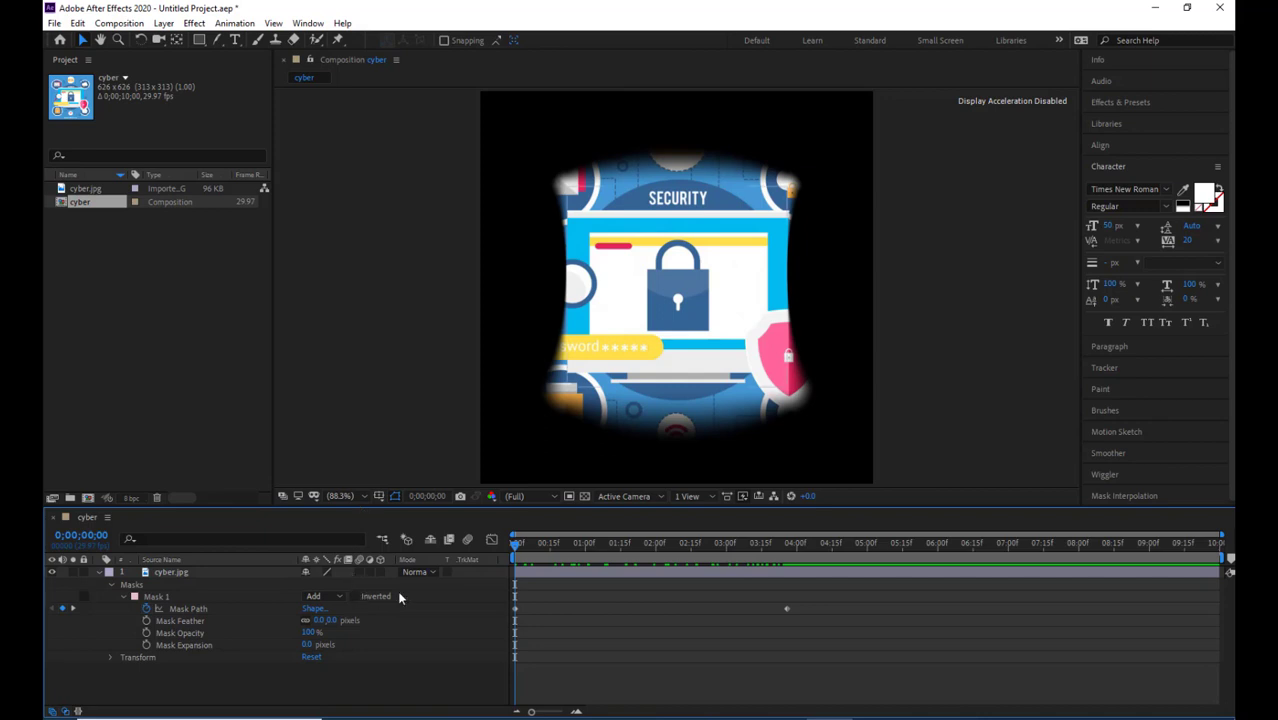
drag(519, 551, 842, 573)
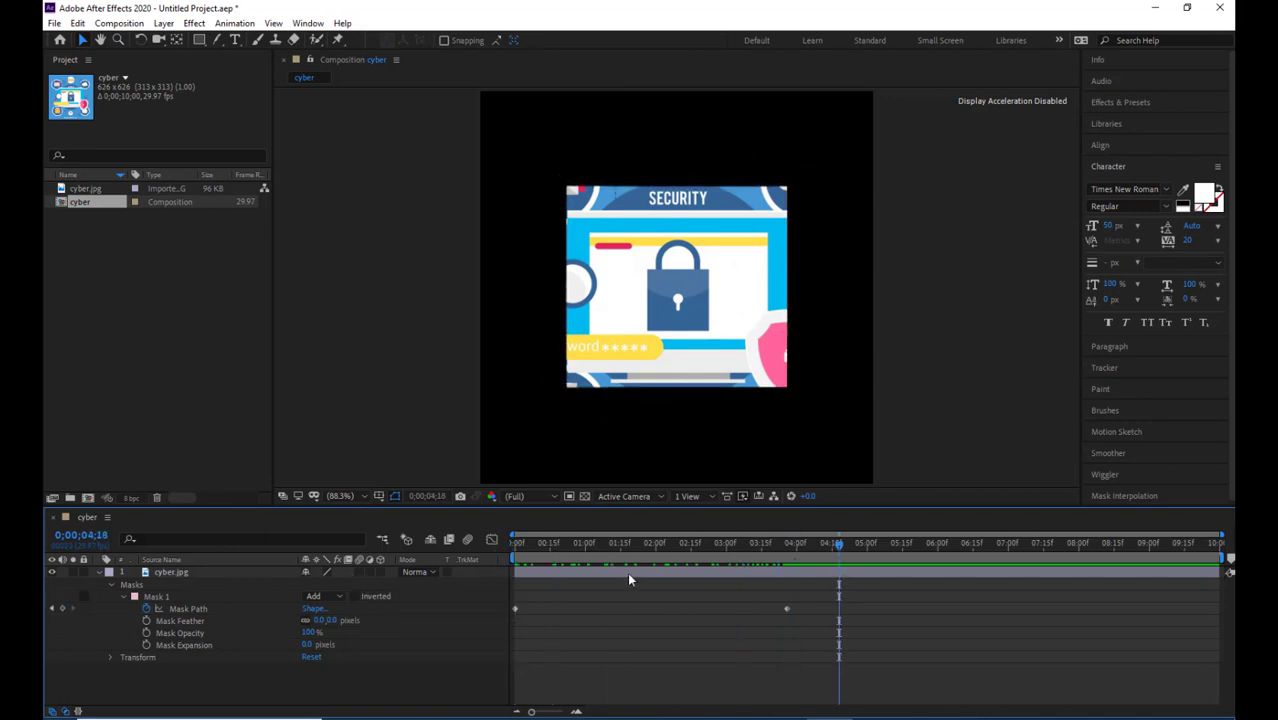
Remove all Mask Path keyframes and return to 0;00;00;00
click(146, 608)
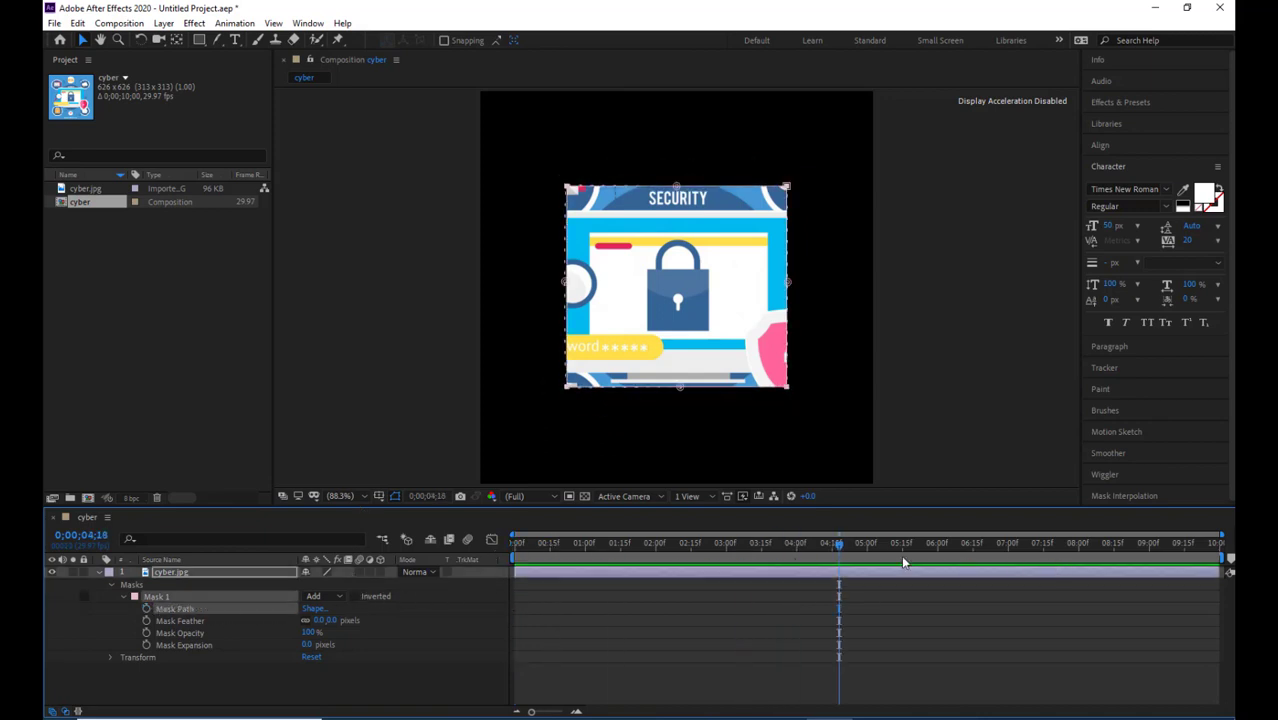
drag(838, 548, 514, 547)
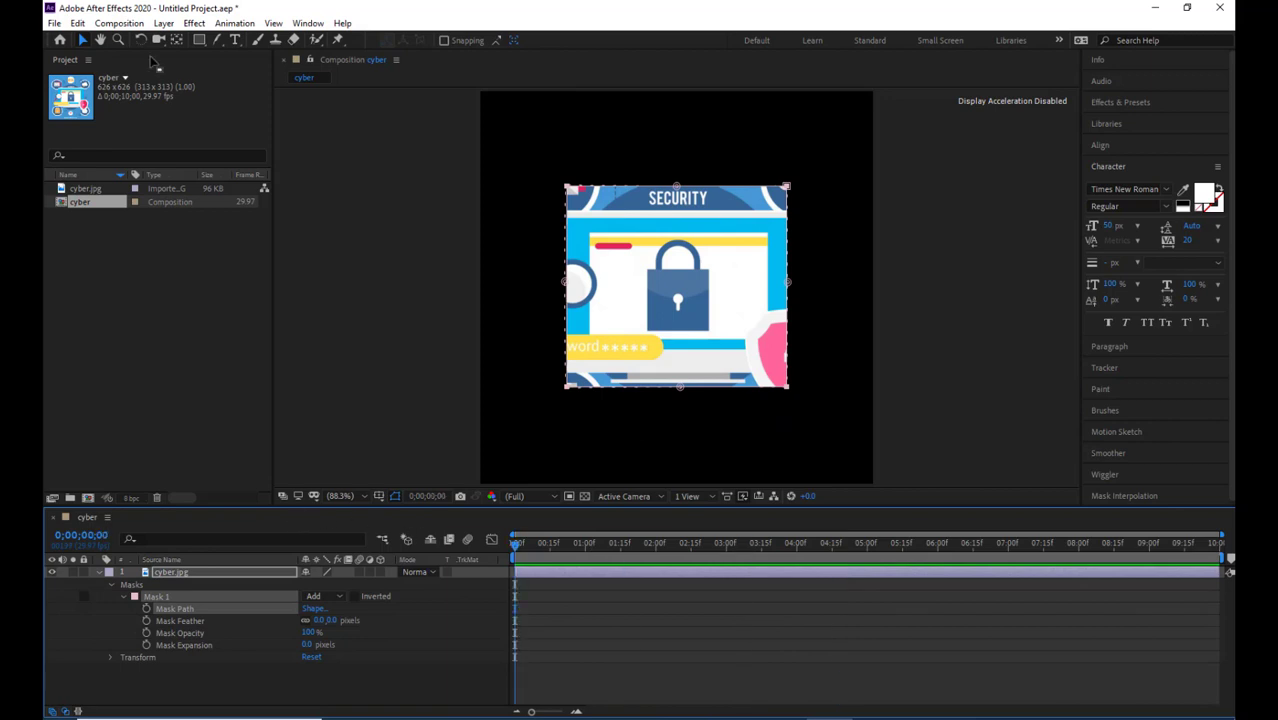
Draw a circular second mask on the cyber.jpg layer, overlapping the upper-right corner of Mask 1
drag(199, 40, 230, 74)
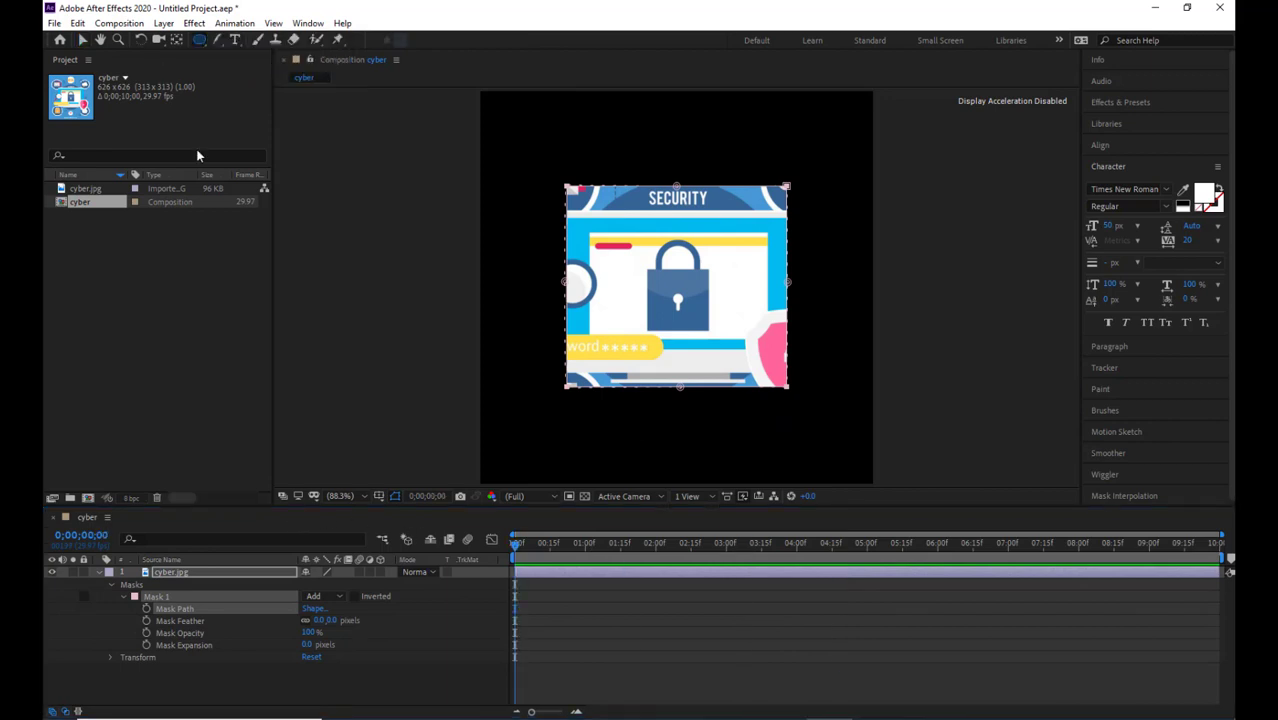
click(204, 571)
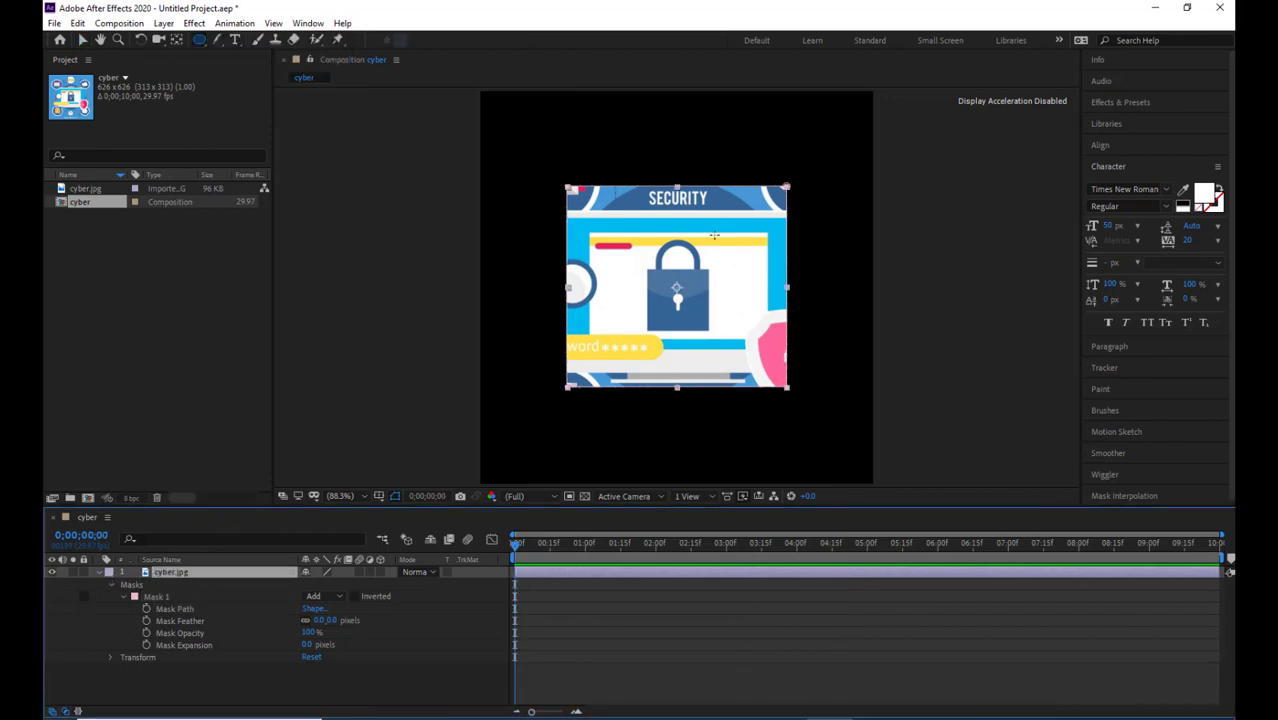
drag(828, 144, 678, 302)
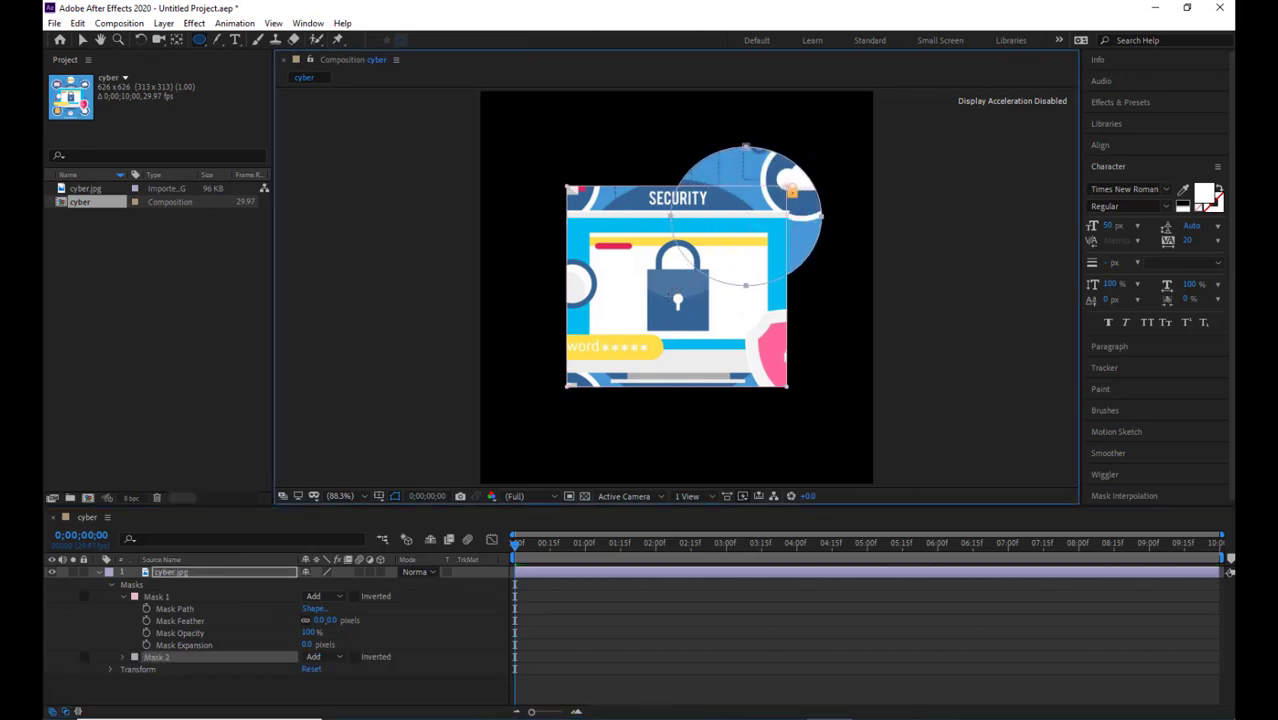
Move the circular mask up and to the right so it frames the cloud icon while still overlapping Mask 1's upper-right corner
key(v)
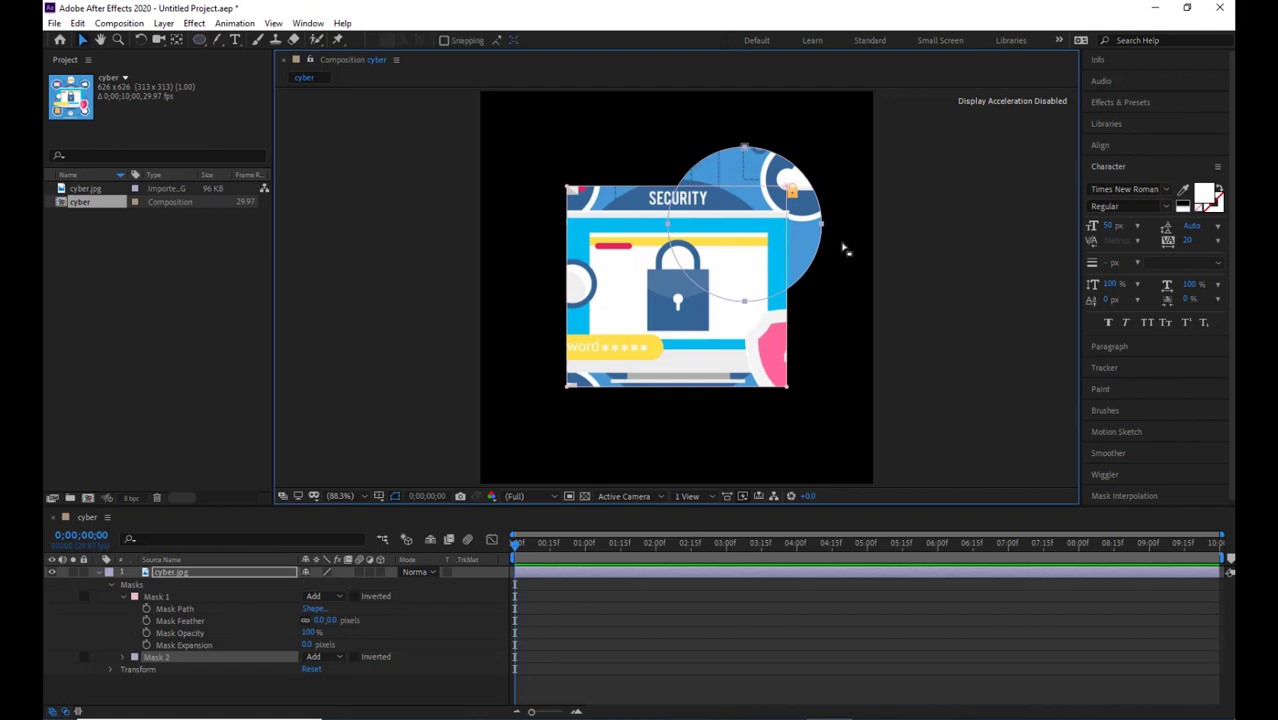
double_click(818, 258)
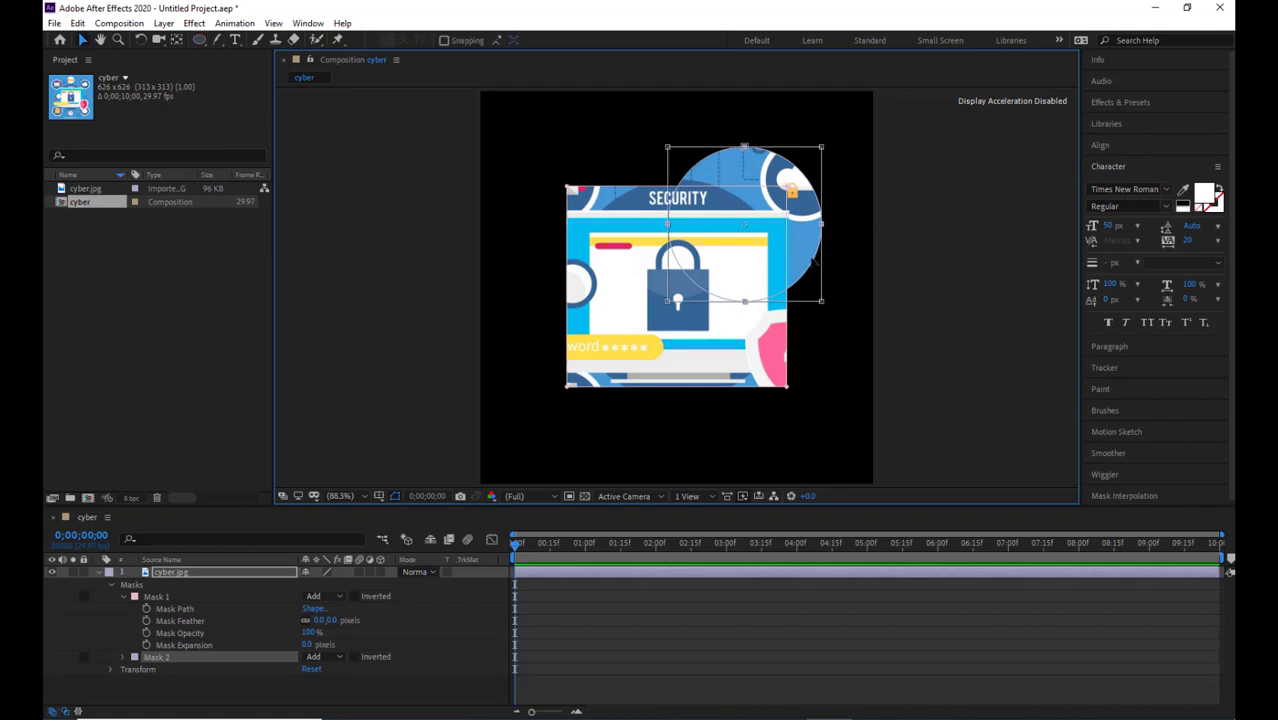
drag(813, 265, 845, 227)
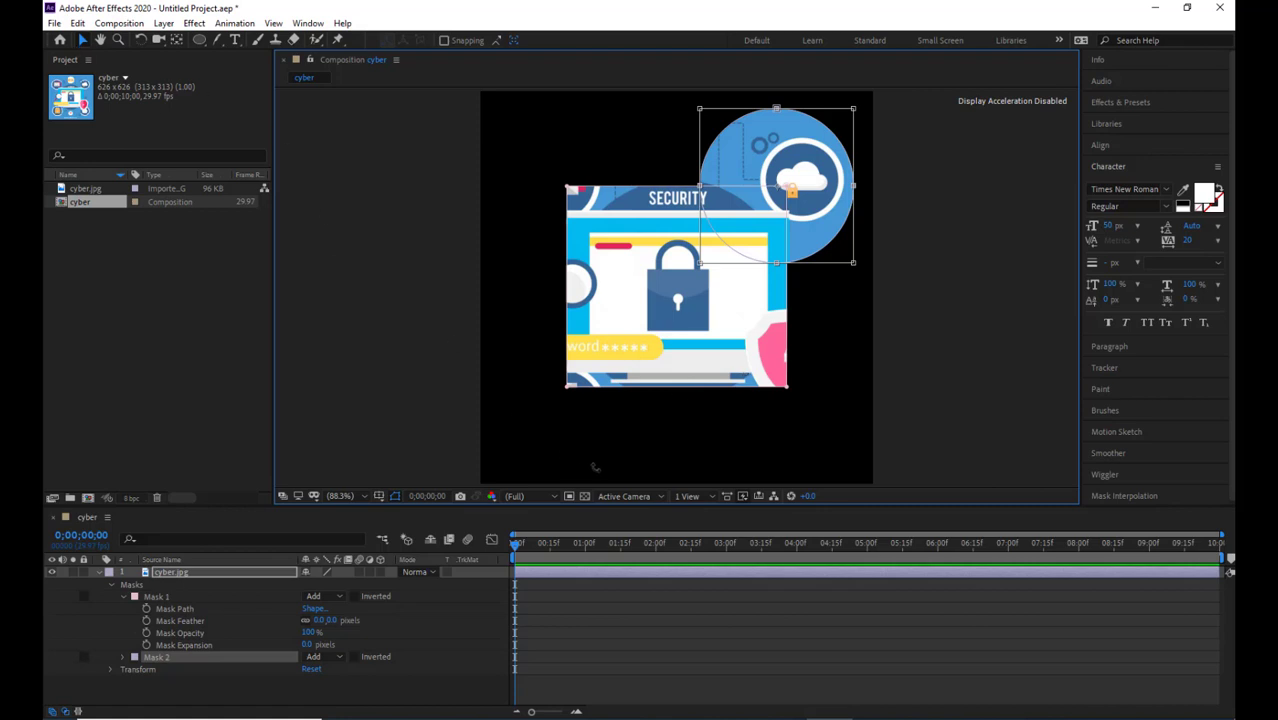
double_click(803, 252)
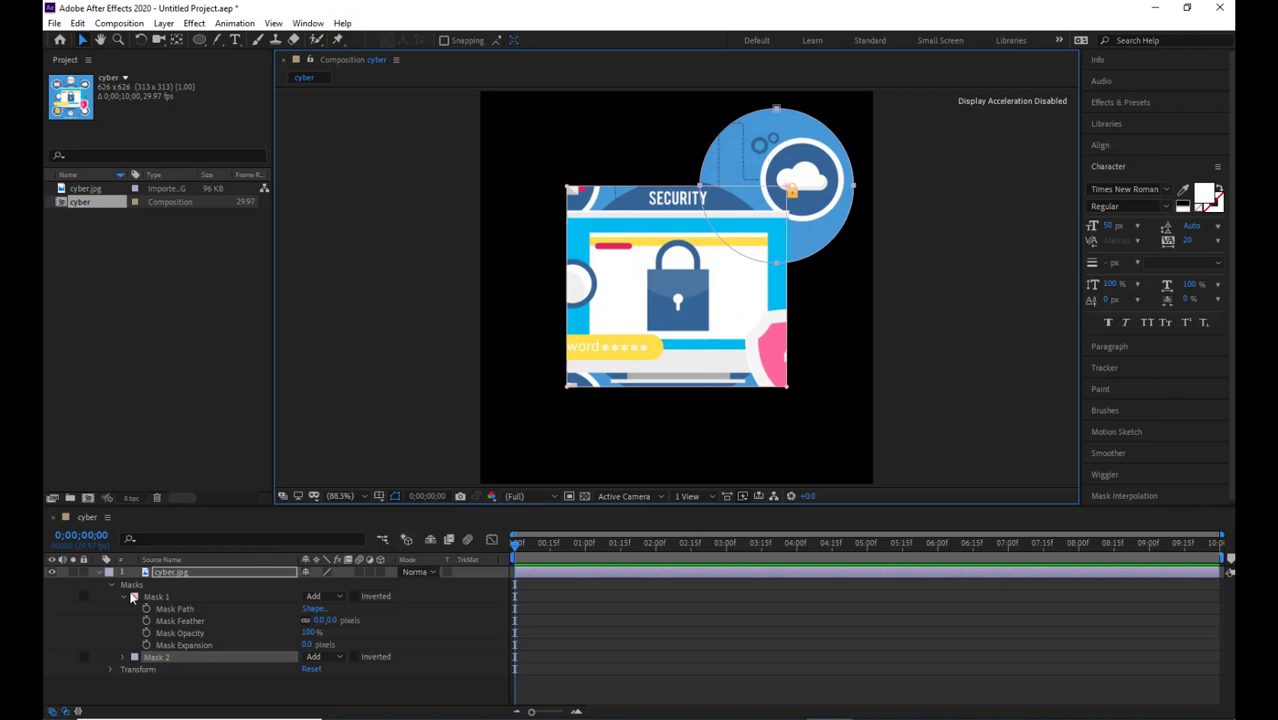
Collapse Mask 1's properties and rename the mask as rectangle
click(133, 597)
shift+click(163, 606)
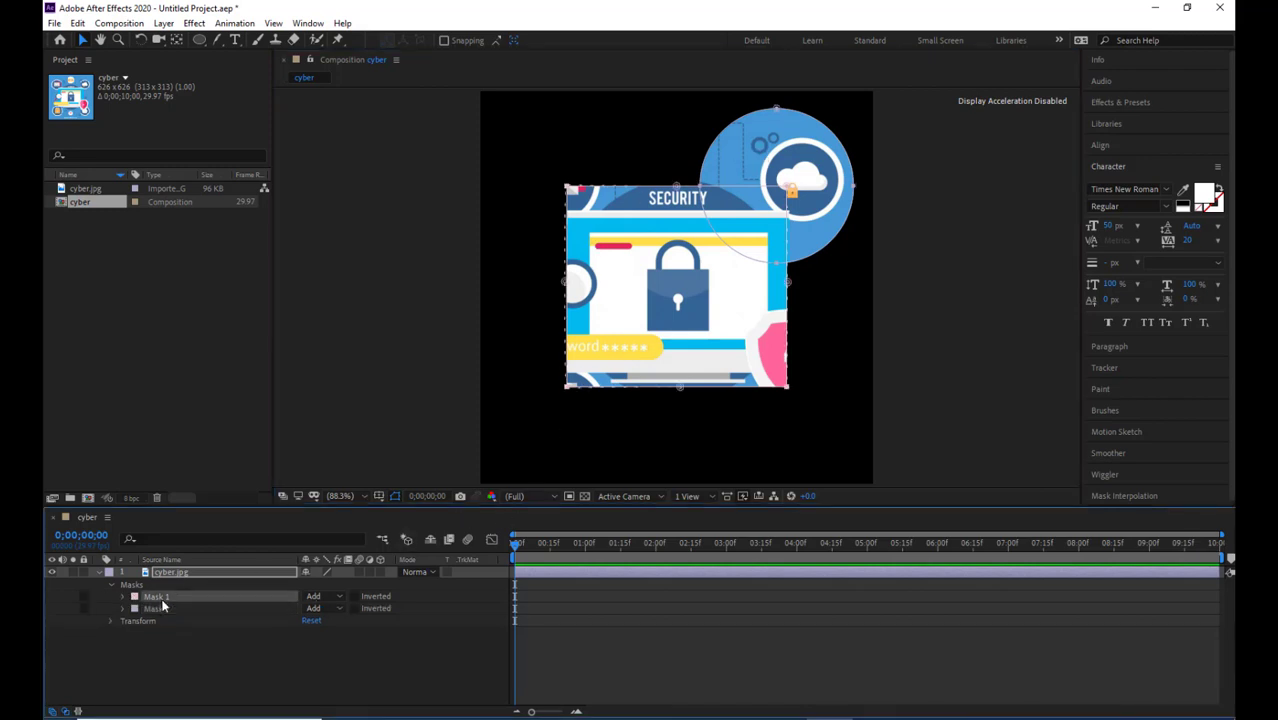
key(Return)
text(rect)
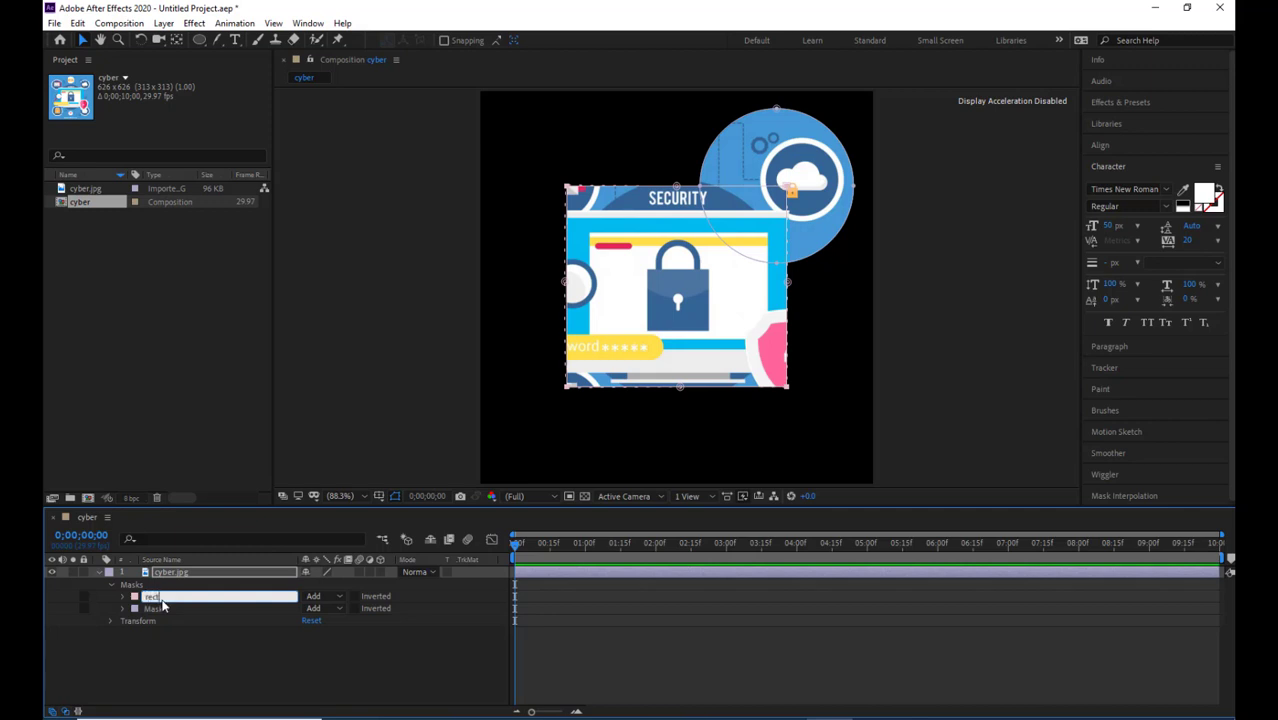
text(angle)
key(Return)
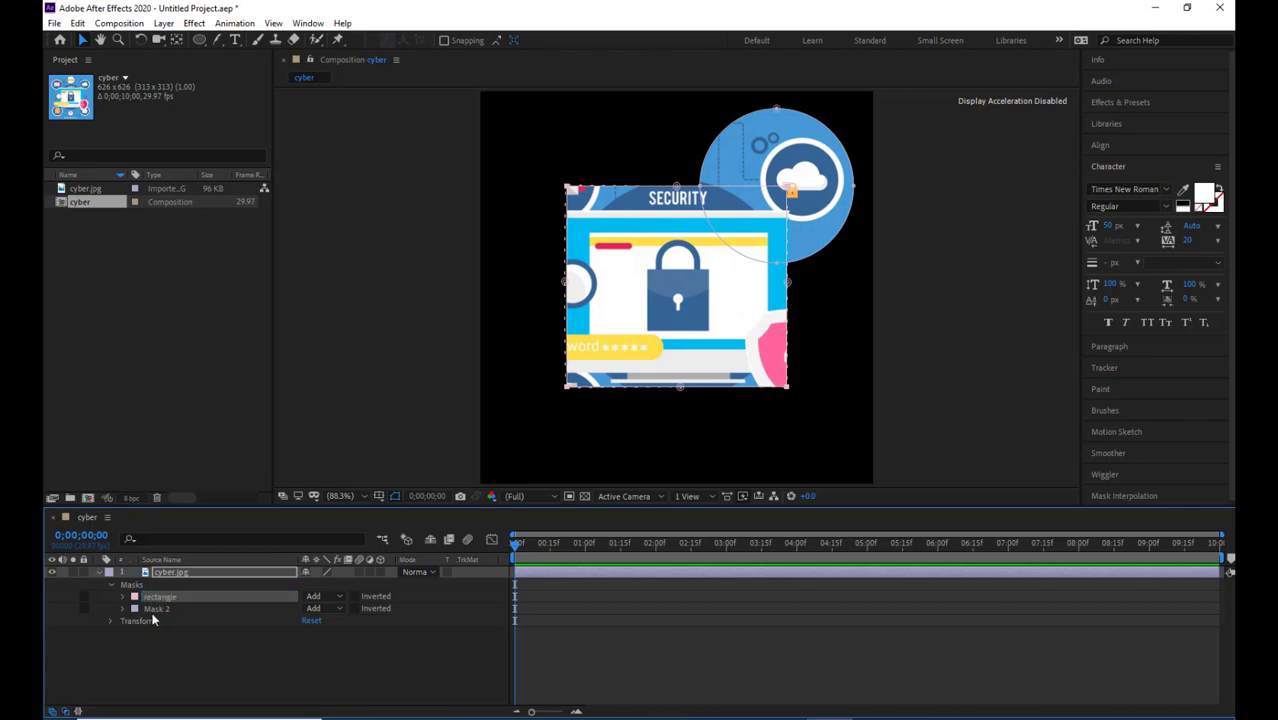
Rename Mask 2 as circle
click(152, 614)
key(Return)
text(circle)
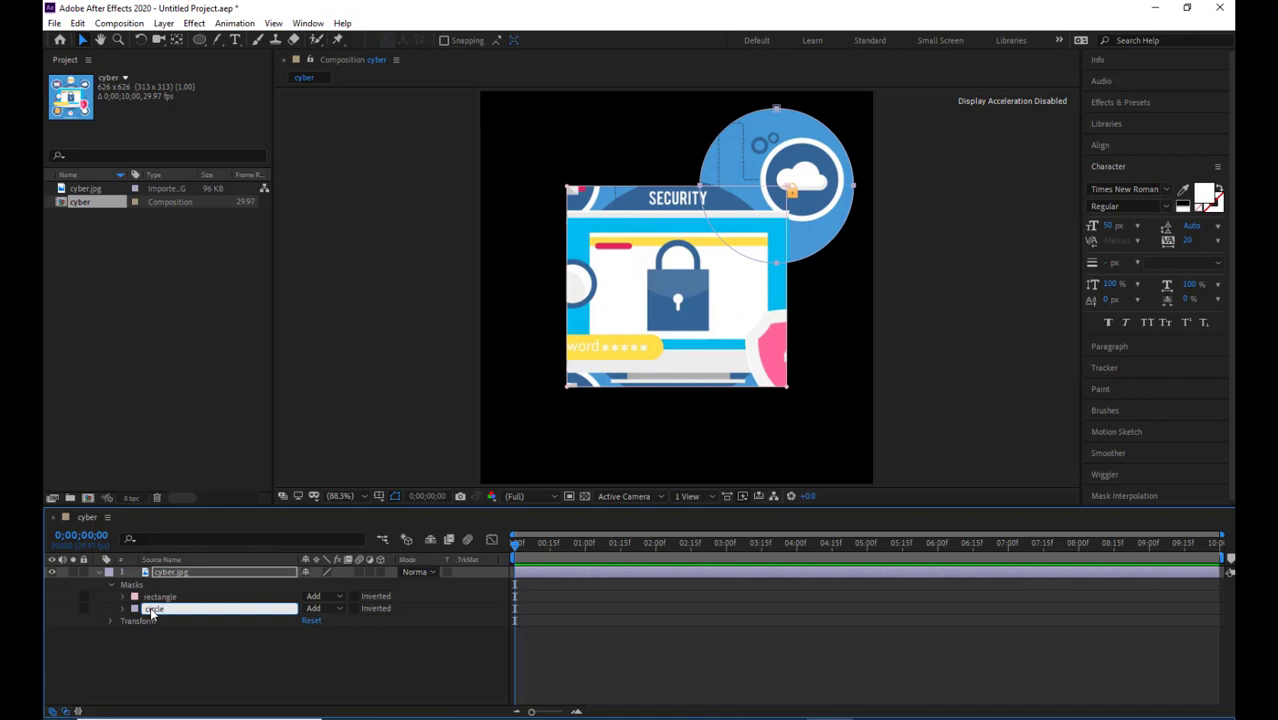
key(Return)
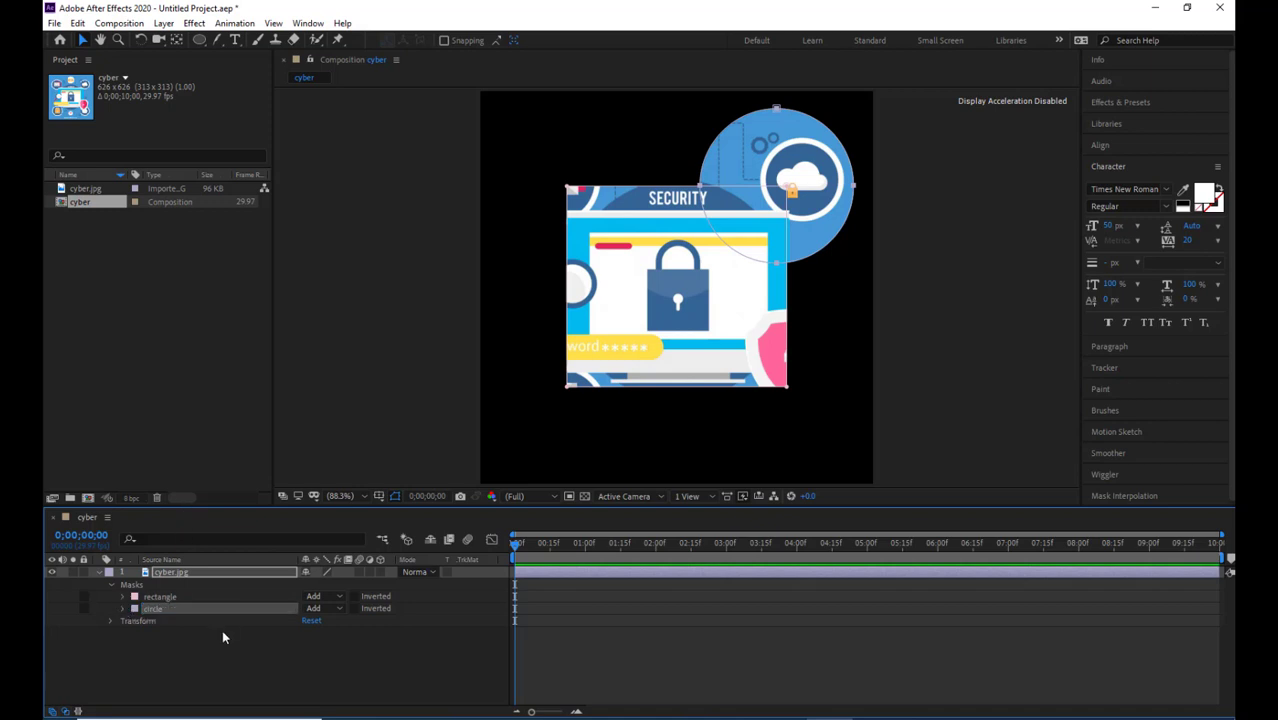
Set the circle mask's mode to Intersect and deselect the layer to view the overlap
click(320, 609)
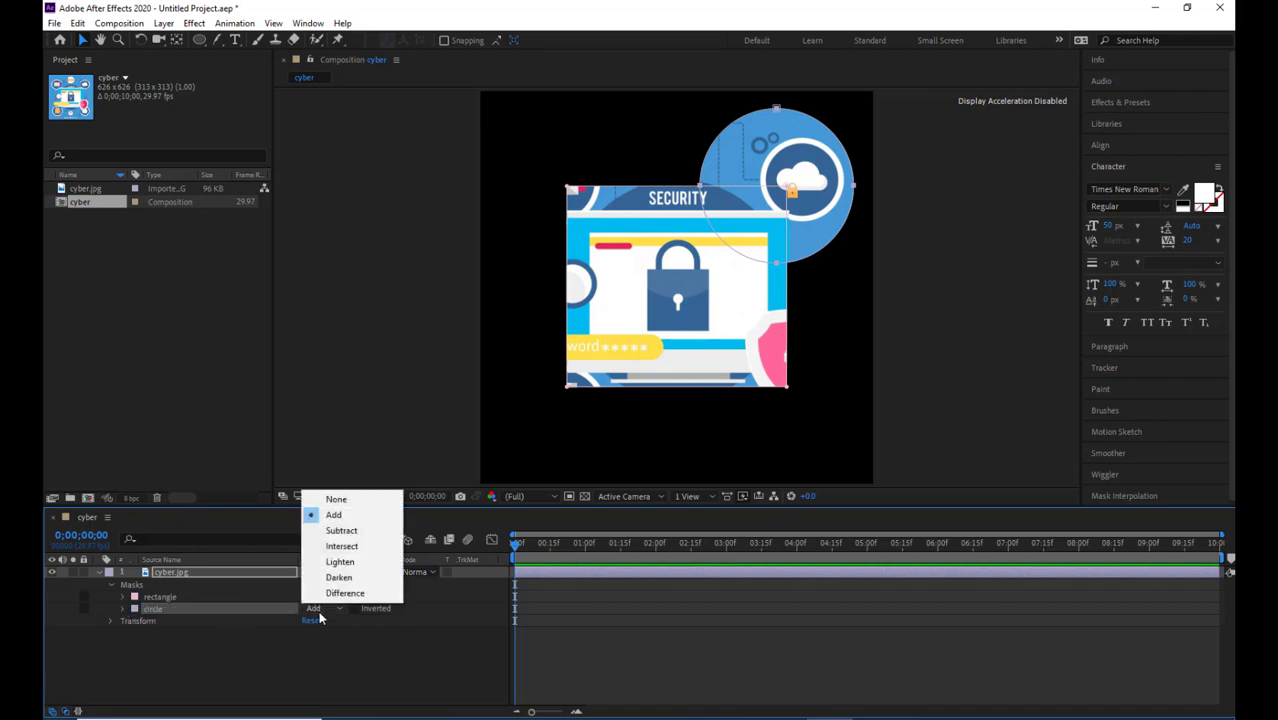
click(354, 546)
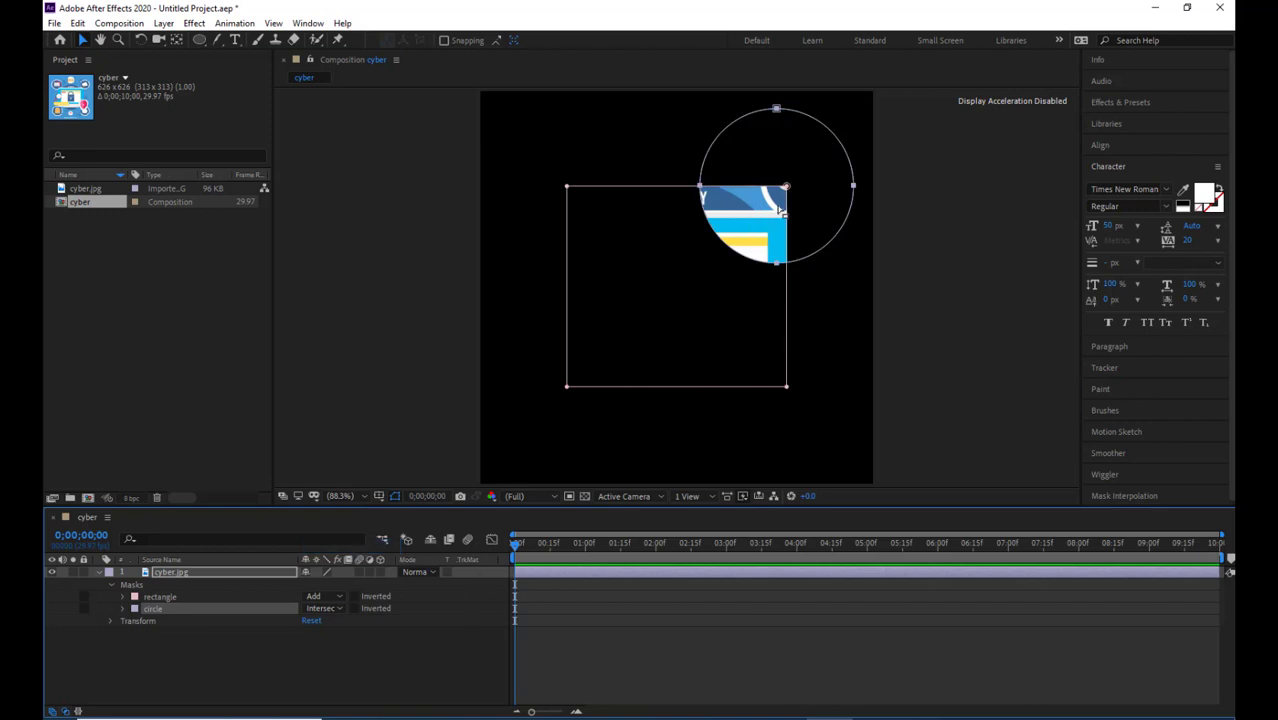
click(969, 302)
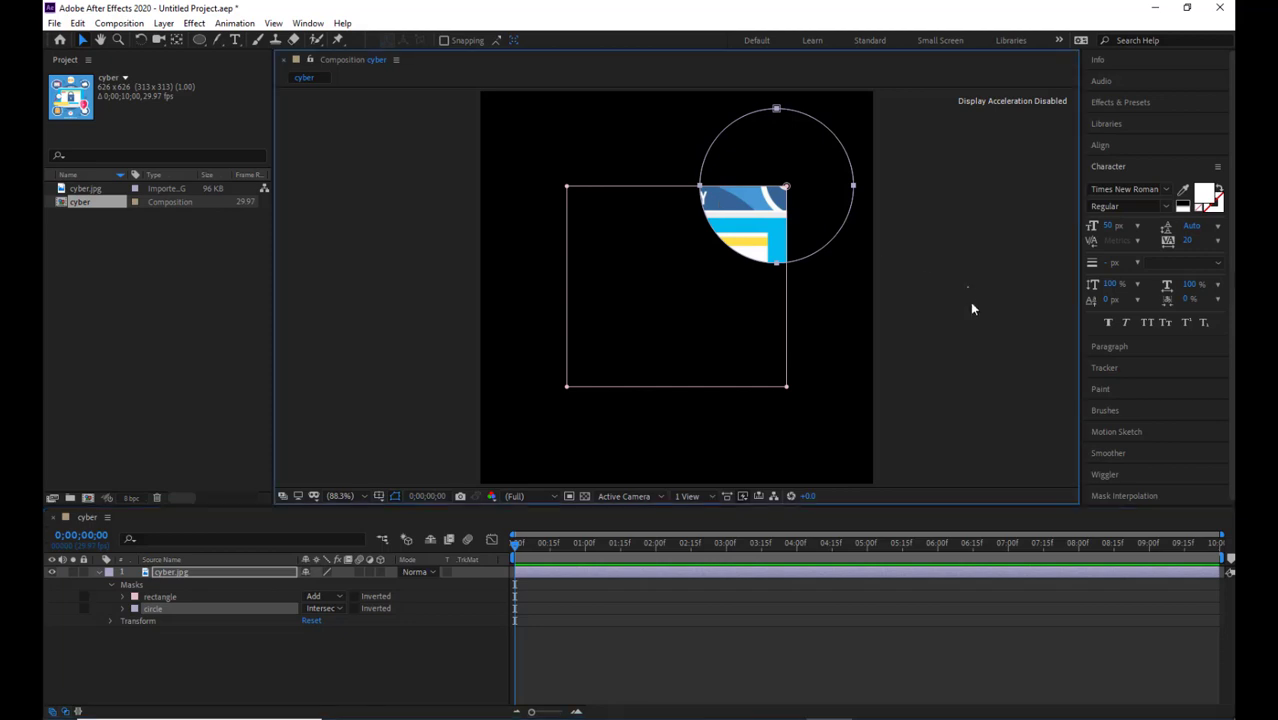
click(988, 276)
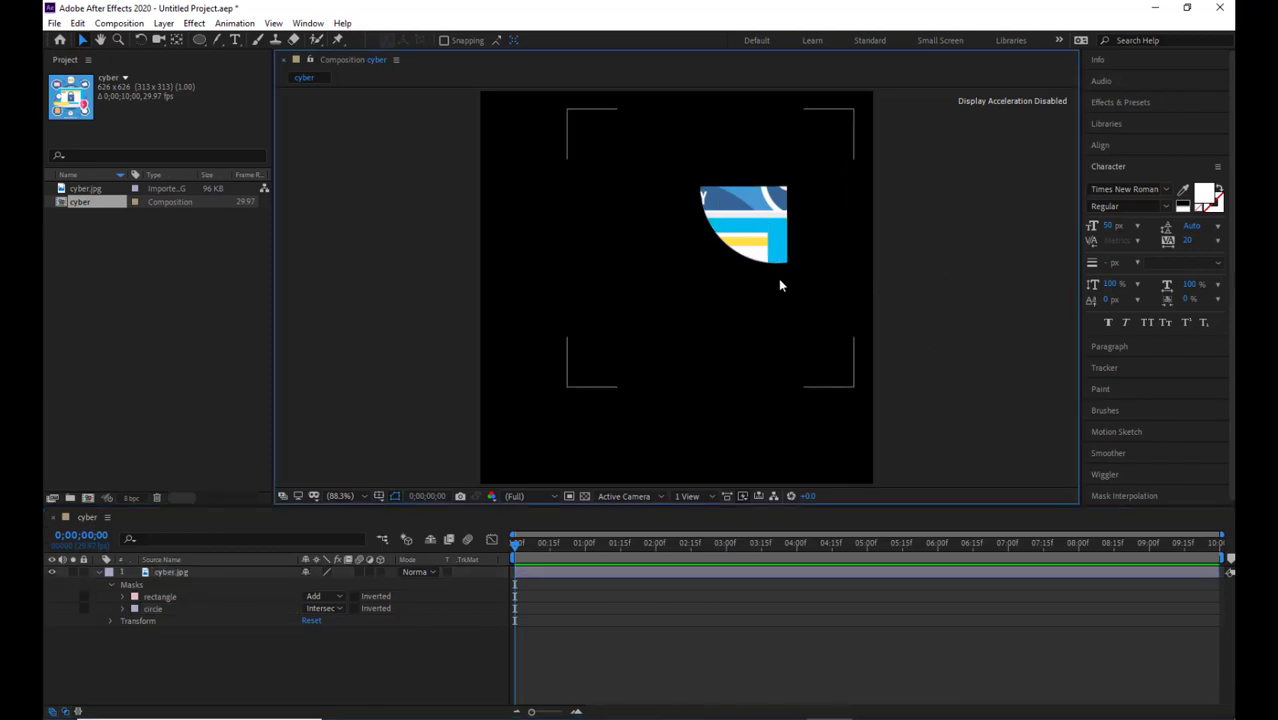
Try the Subtract mode on the circle mask and return it to Add
click(332, 610)
click(341, 530)
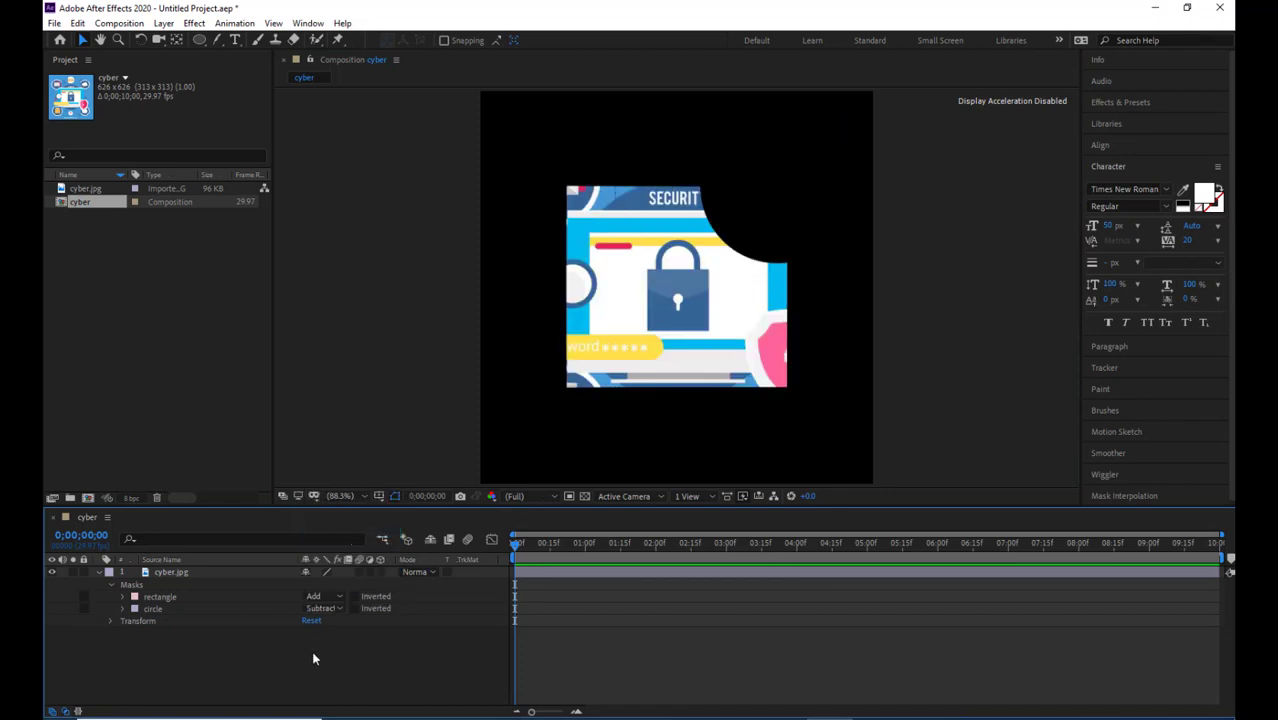
click(322, 612)
click(334, 516)
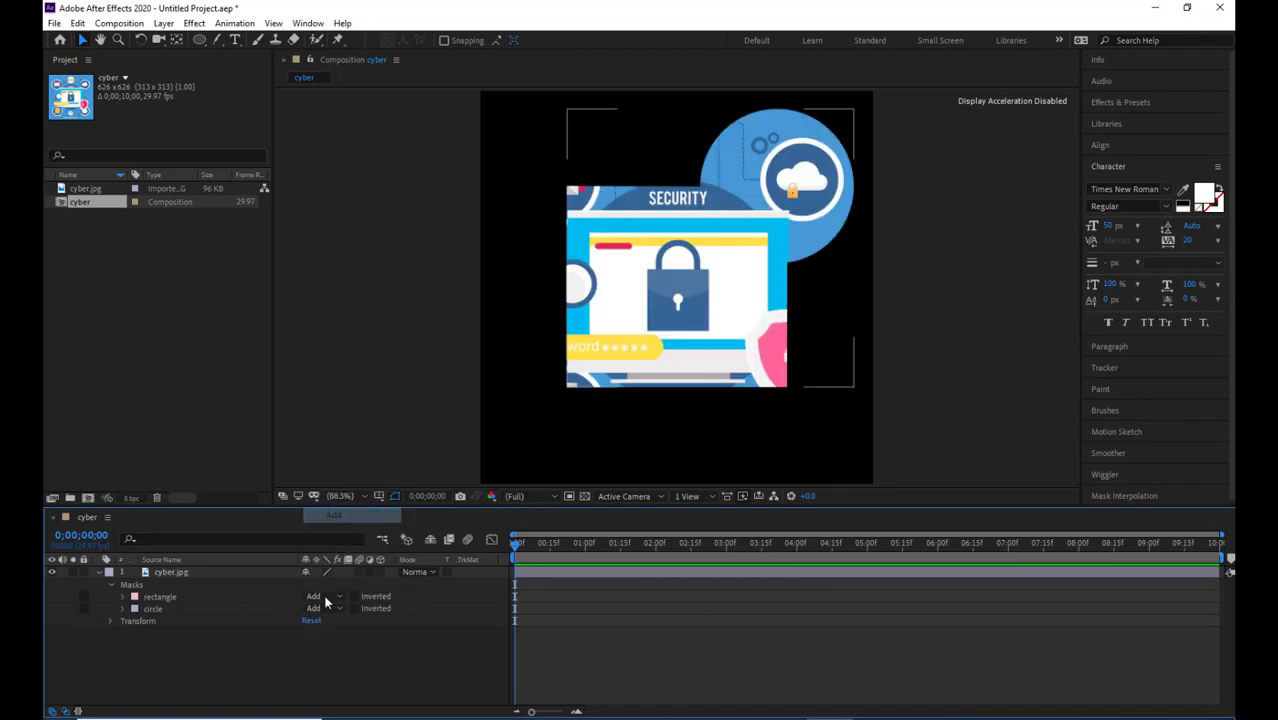
Try the Subtract mode on the rectangle mask and return it to Add
click(324, 597)
click(341, 643)
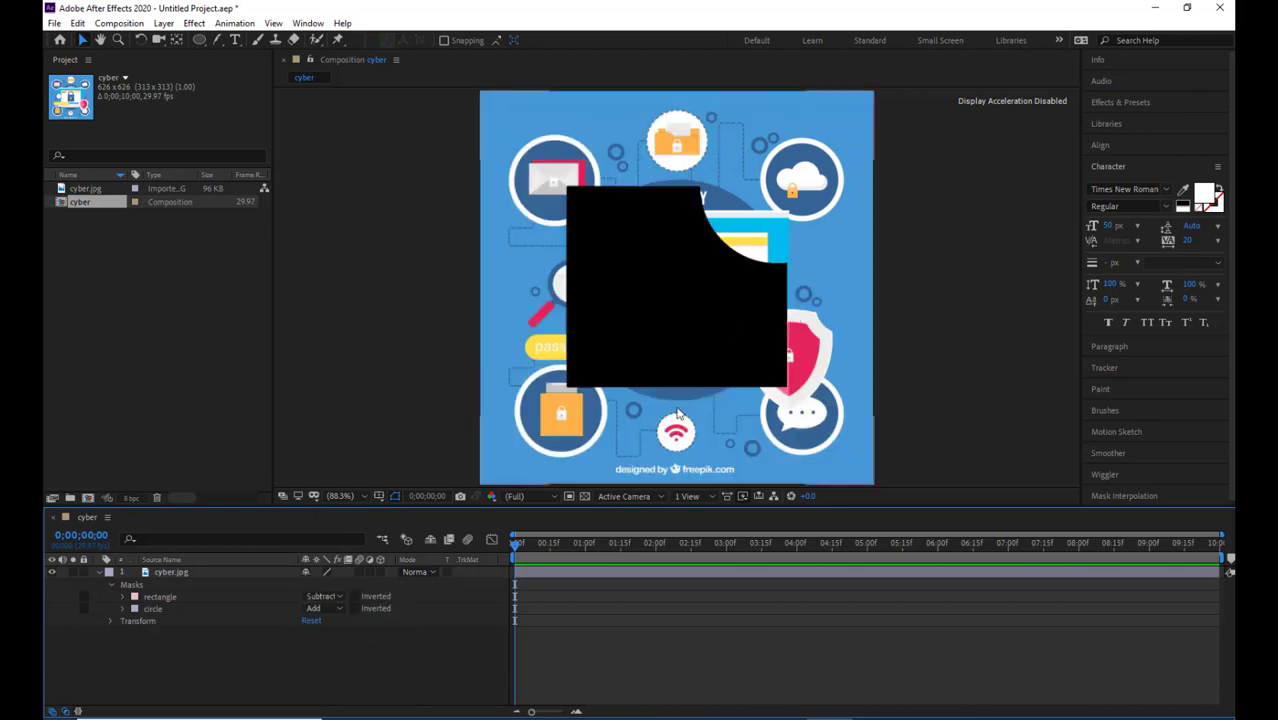
click(334, 597)
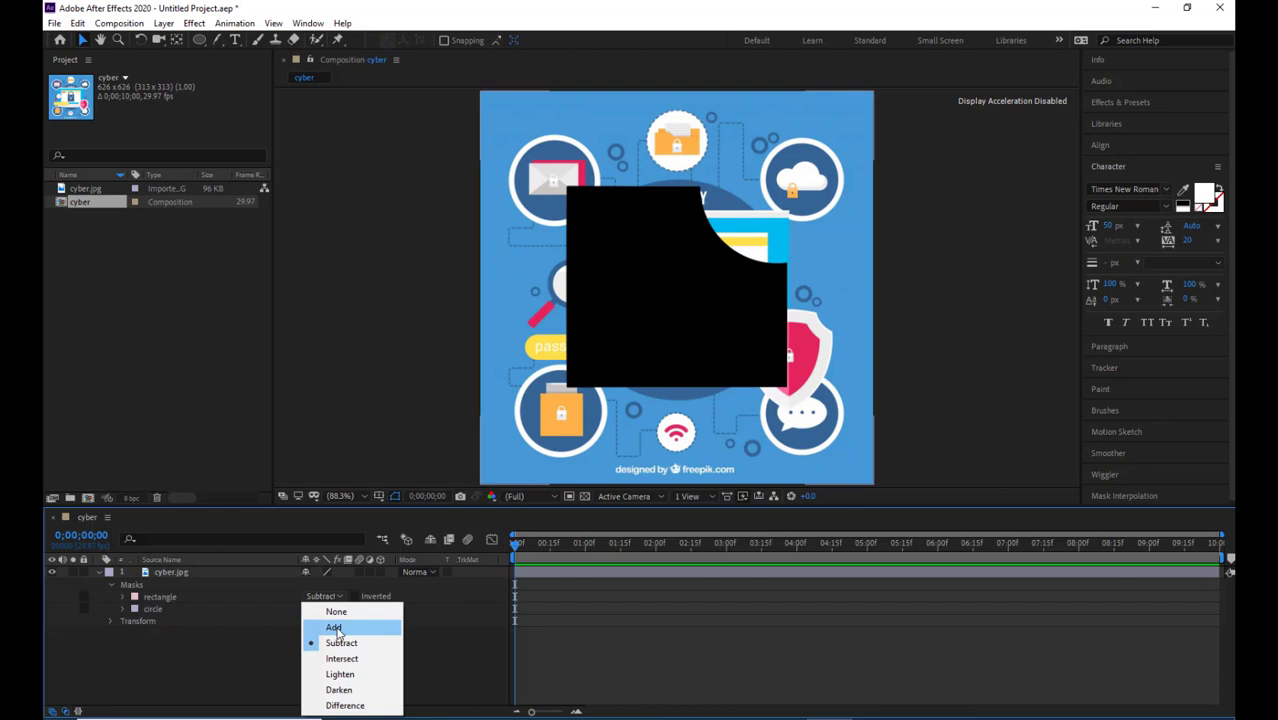
click(334, 627)
Set the circle mask's mode to Subtract and move the rectangle mask below it in the mask order
click(333, 609)
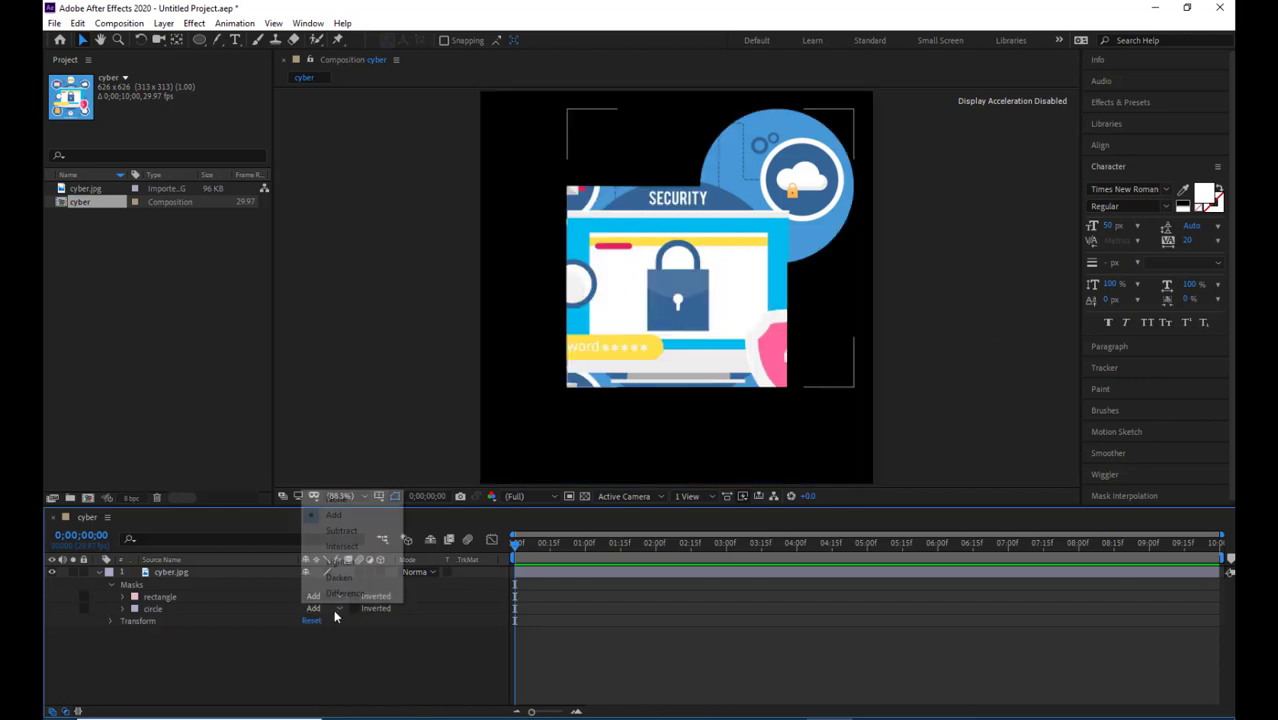
click(338, 531)
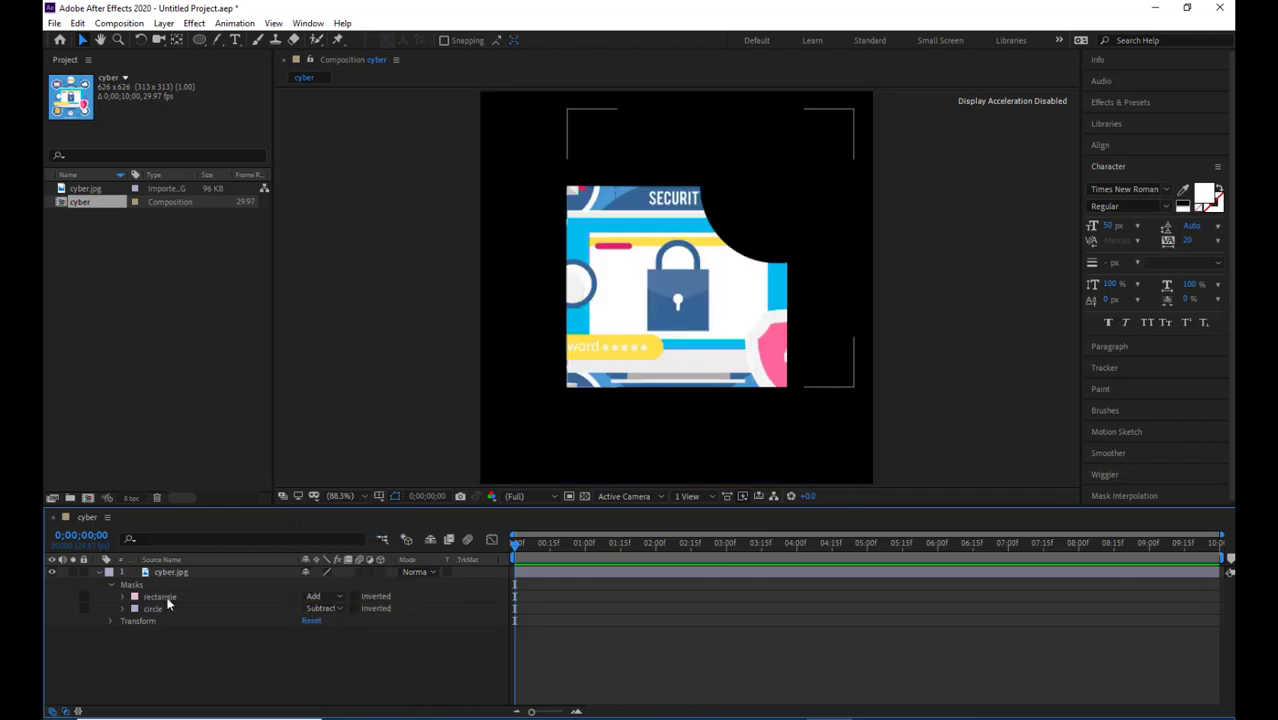
drag(167, 600, 174, 619)
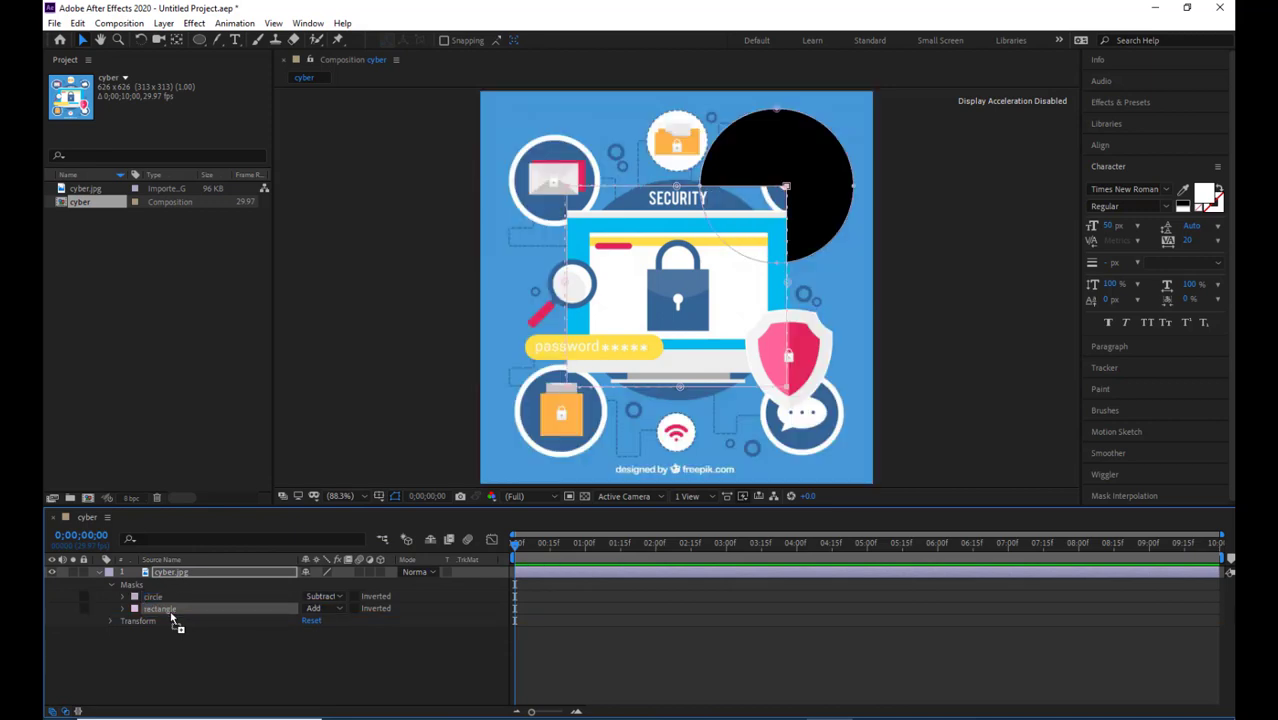
With the transparency grid shown, set the circle mask to Add and the rectangle mask to Subtract, and deselect the layer
click(584, 497)
click(336, 598)
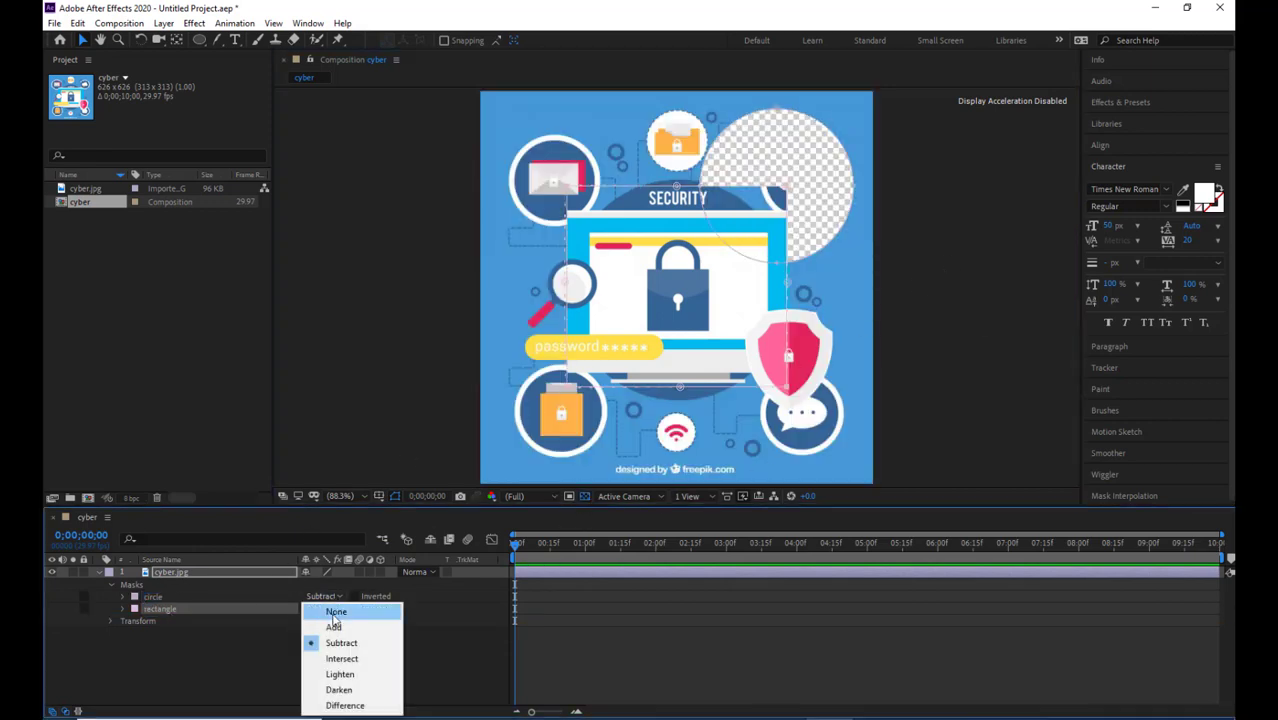
click(329, 620)
click(329, 610)
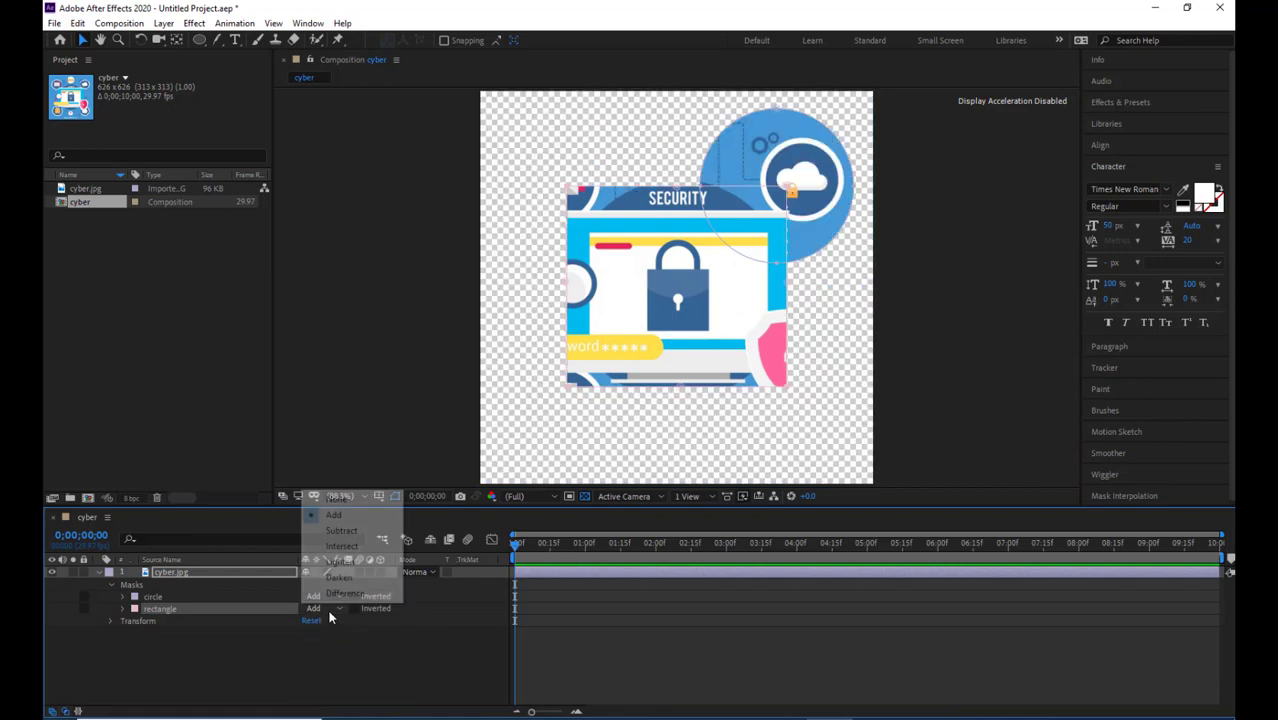
click(341, 530)
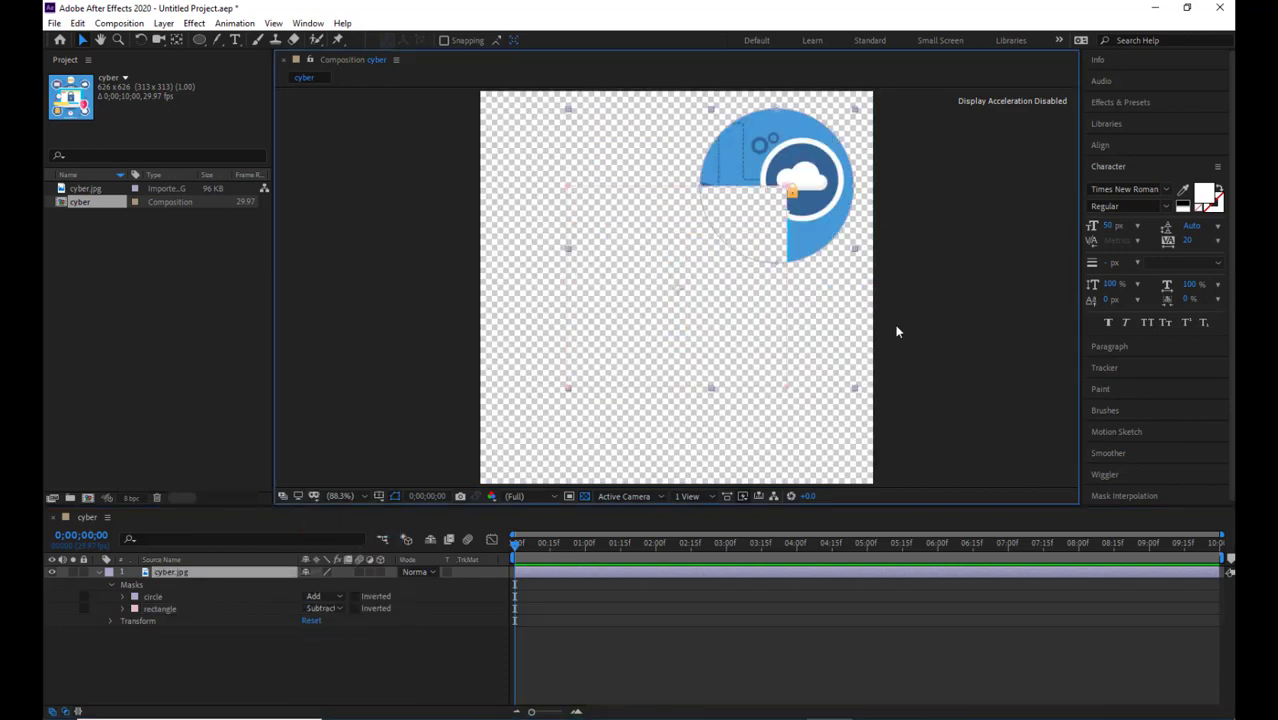
click(922, 326)
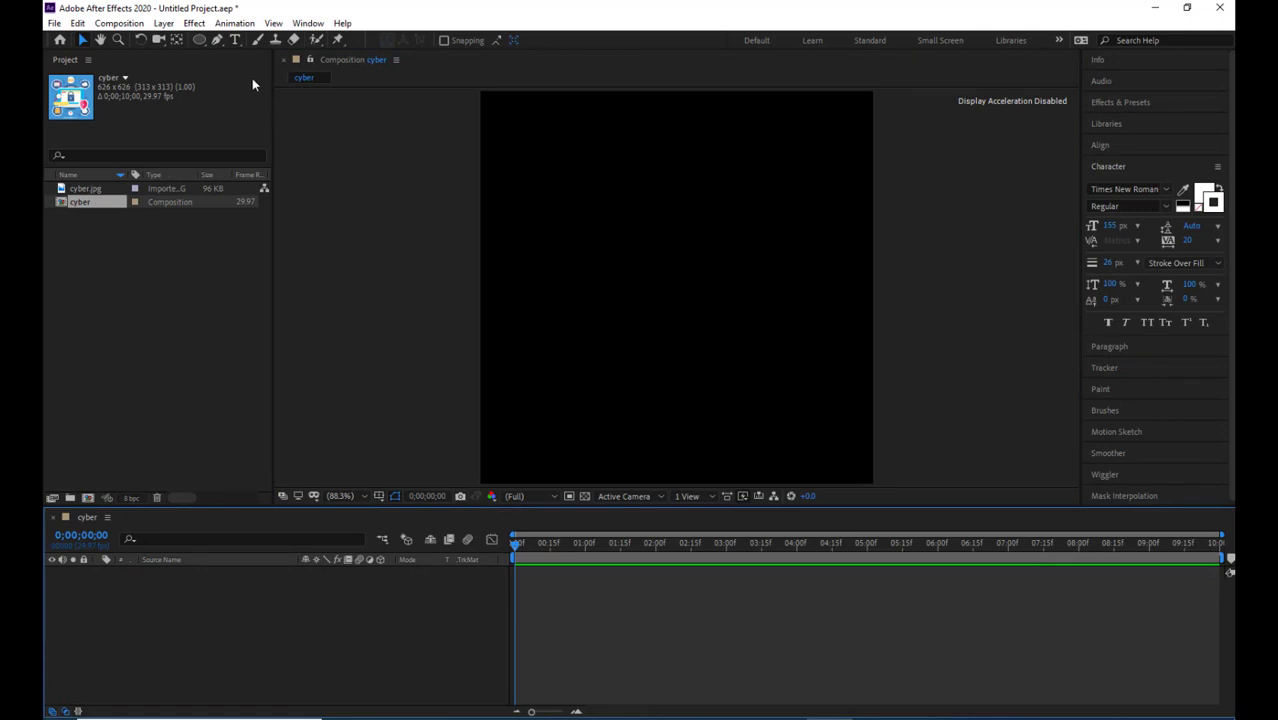
Create a text layer reading "Mask" near the middle of the empty cyber composition
click(236, 40)
click(644, 255)
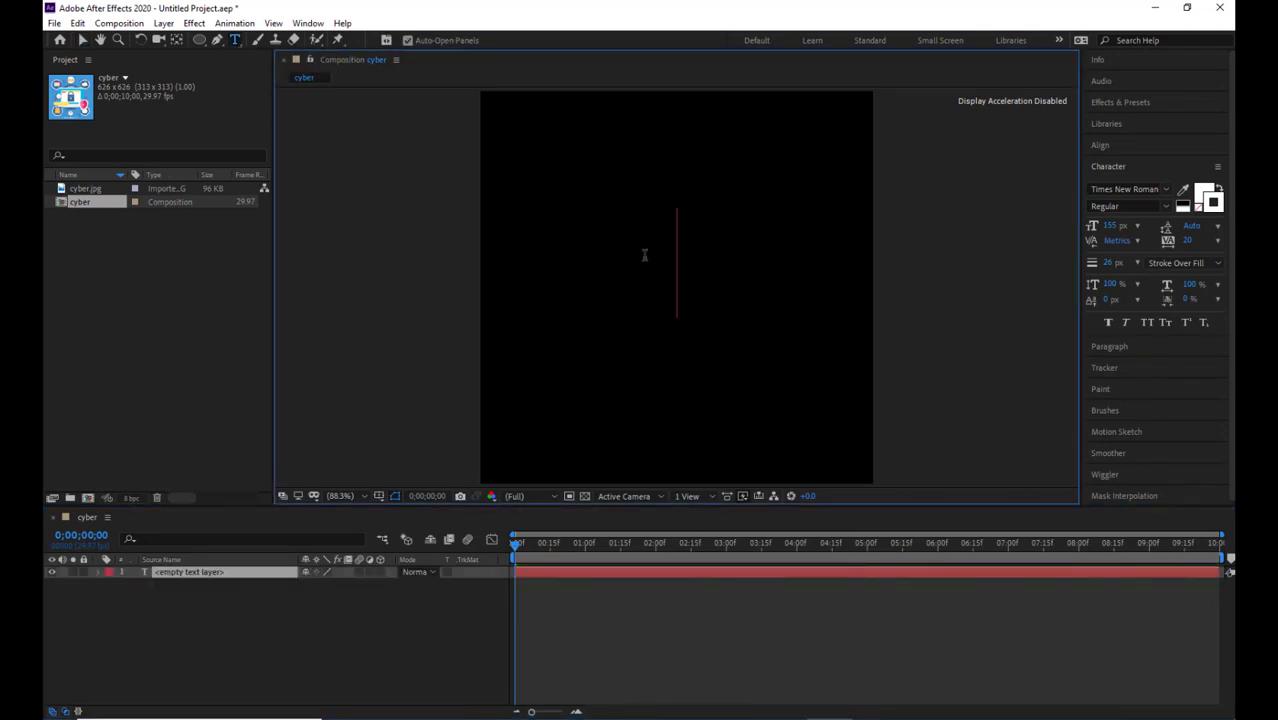
text(Mask)
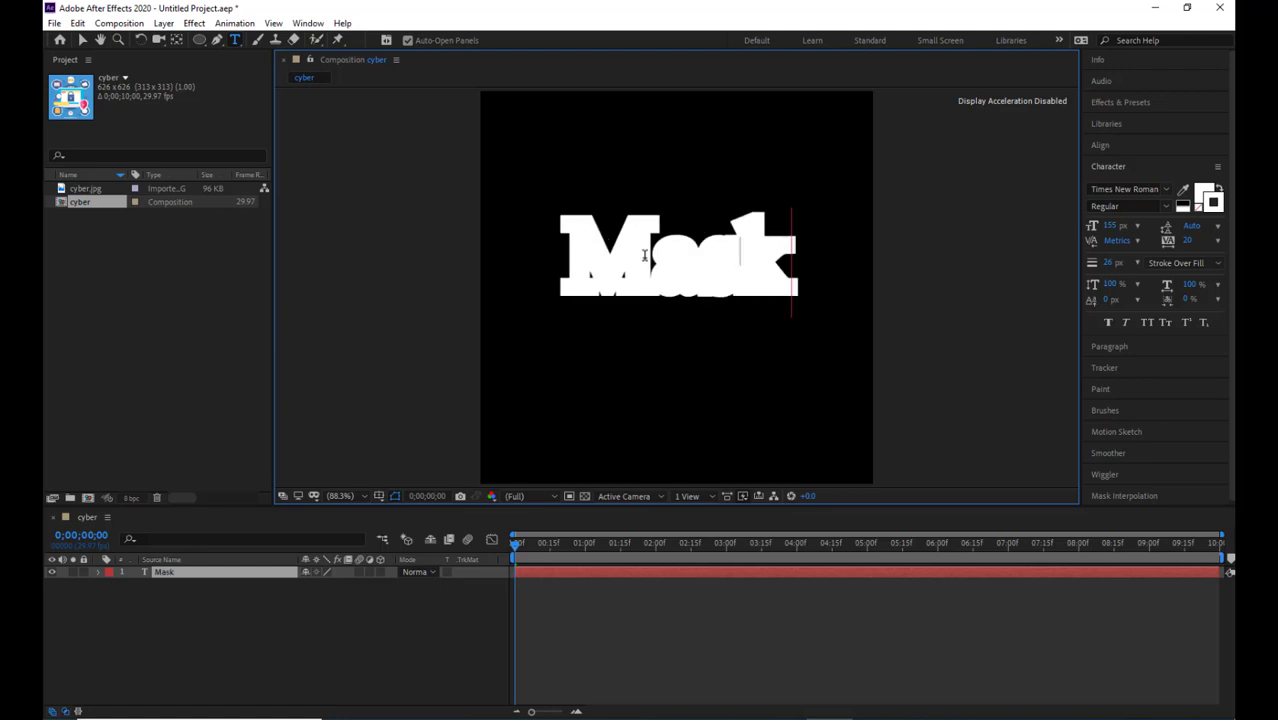
Set the stroke width of the whole Mask text to 0 px and deselect the text layer
key(ctrl+a)
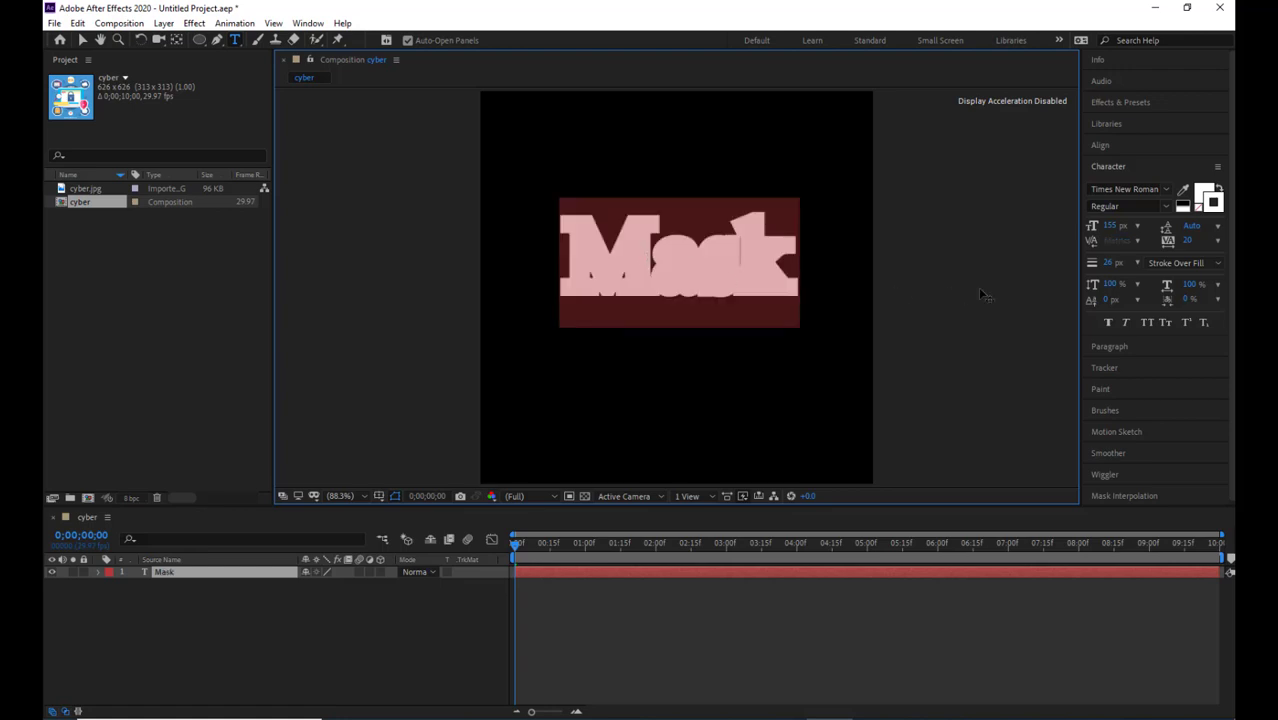
click(1112, 263)
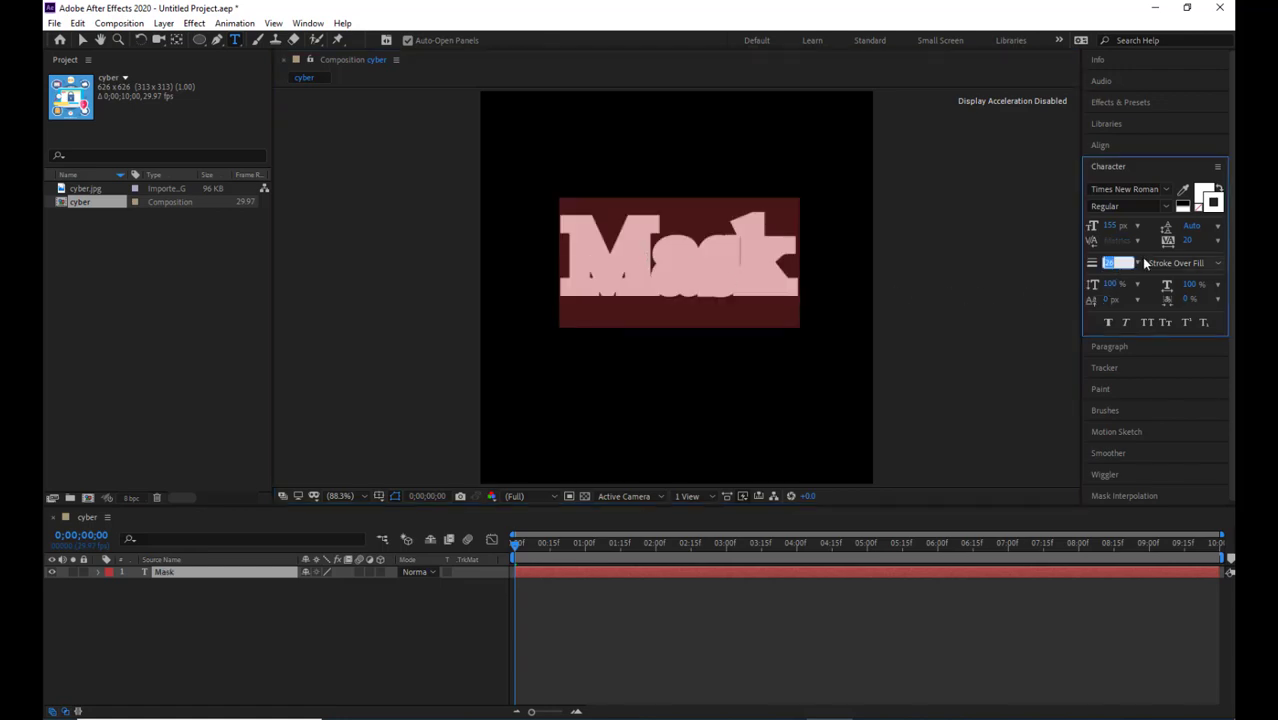
text(1)
key(Return)
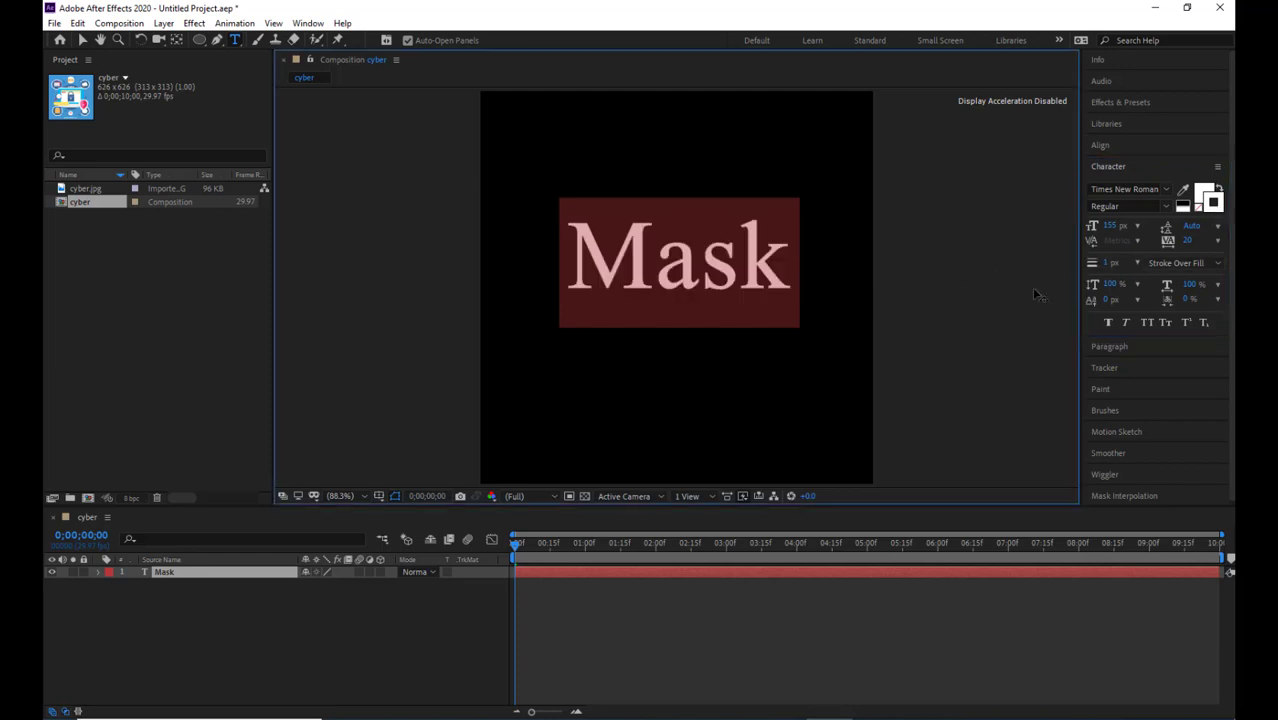
drag(1106, 265, 1026, 266)
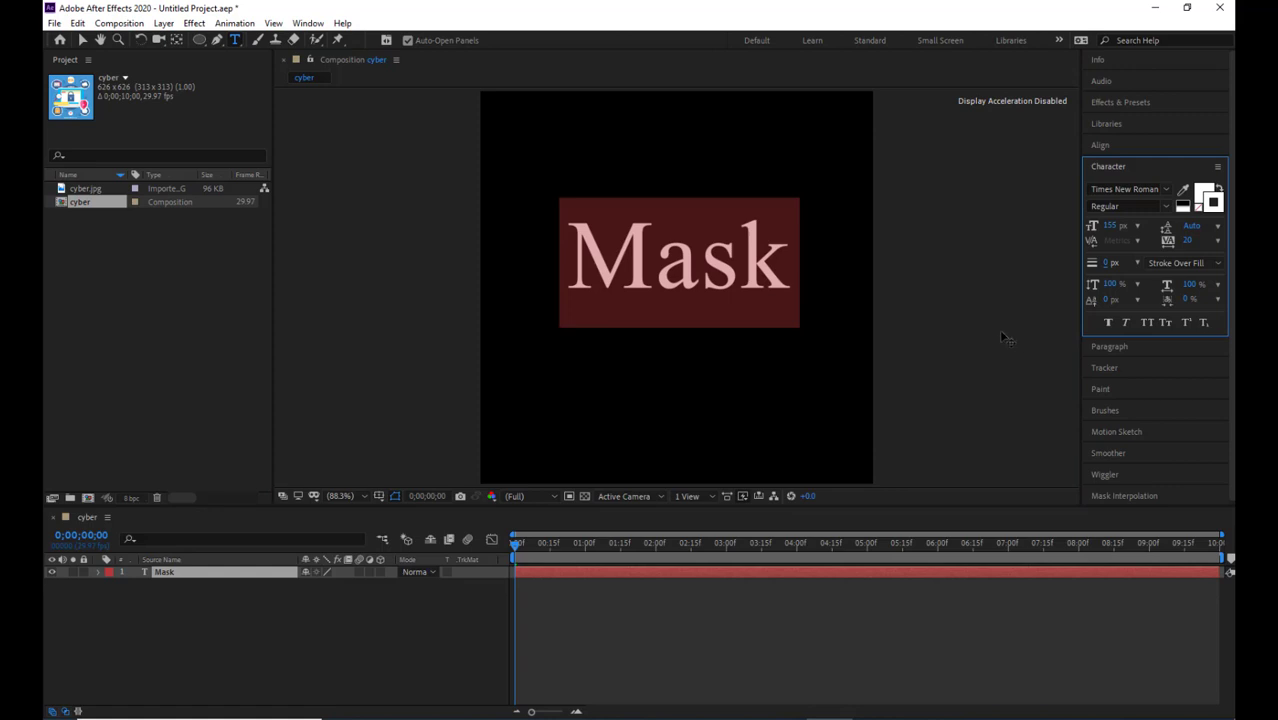
click(729, 293)
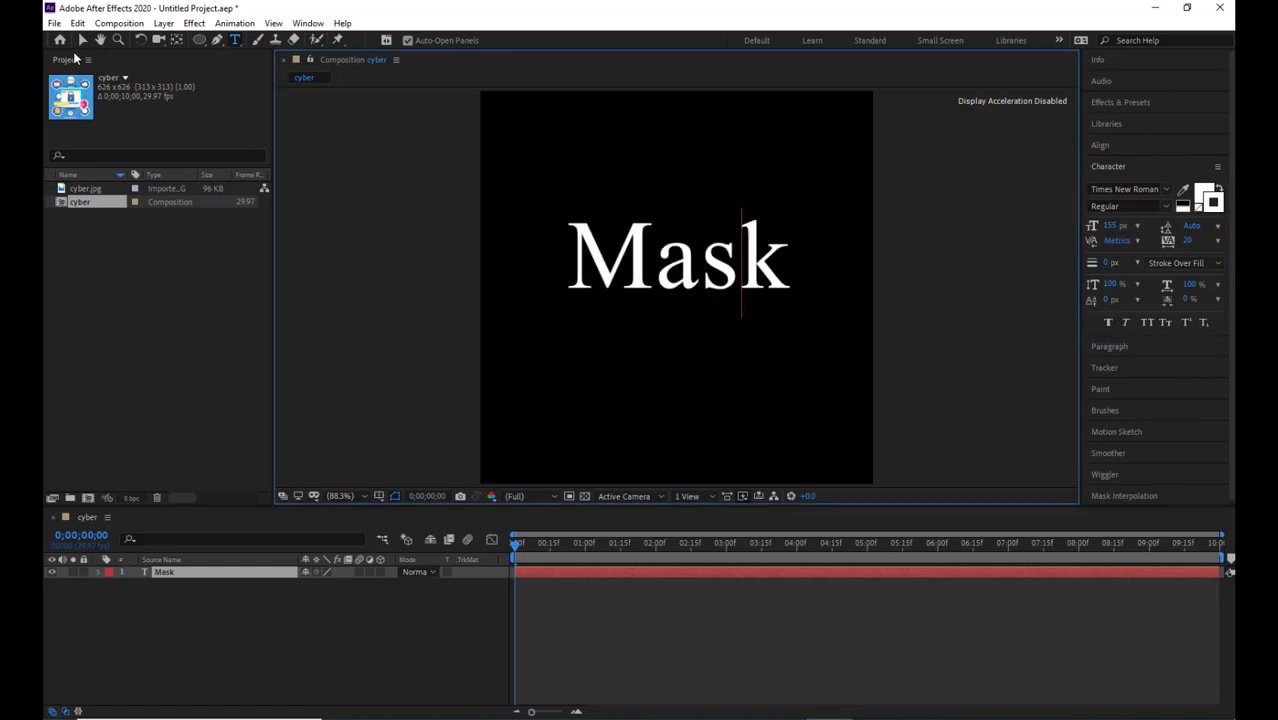
click(82, 40)
click(385, 400)
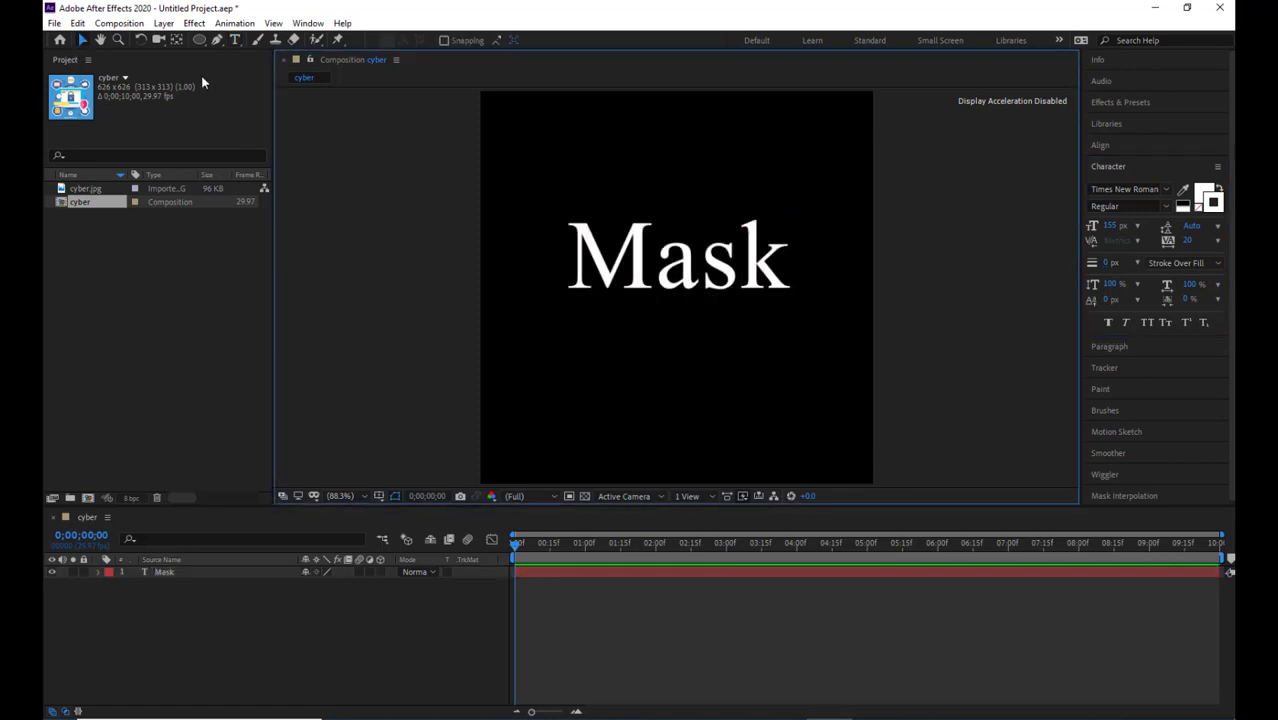
click(216, 589)
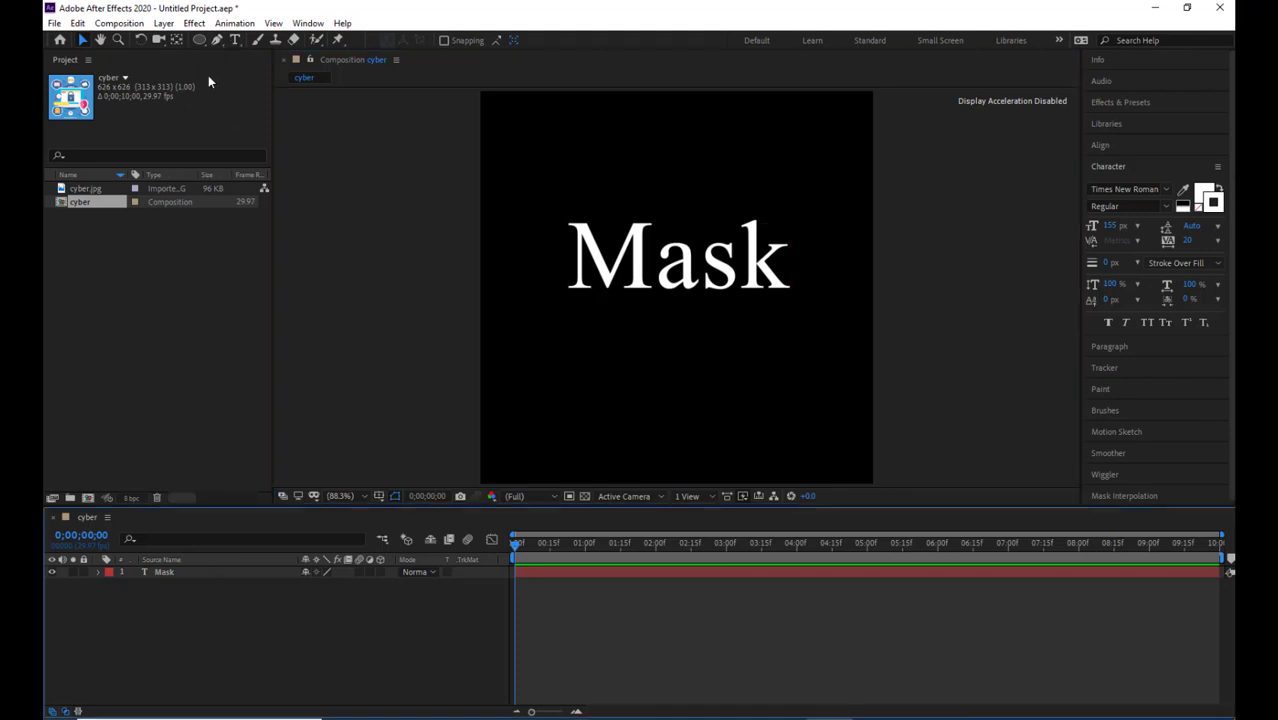
Draw a straight horizontal line with the Pen tool below the Mask text on a new shape layer
click(217, 40)
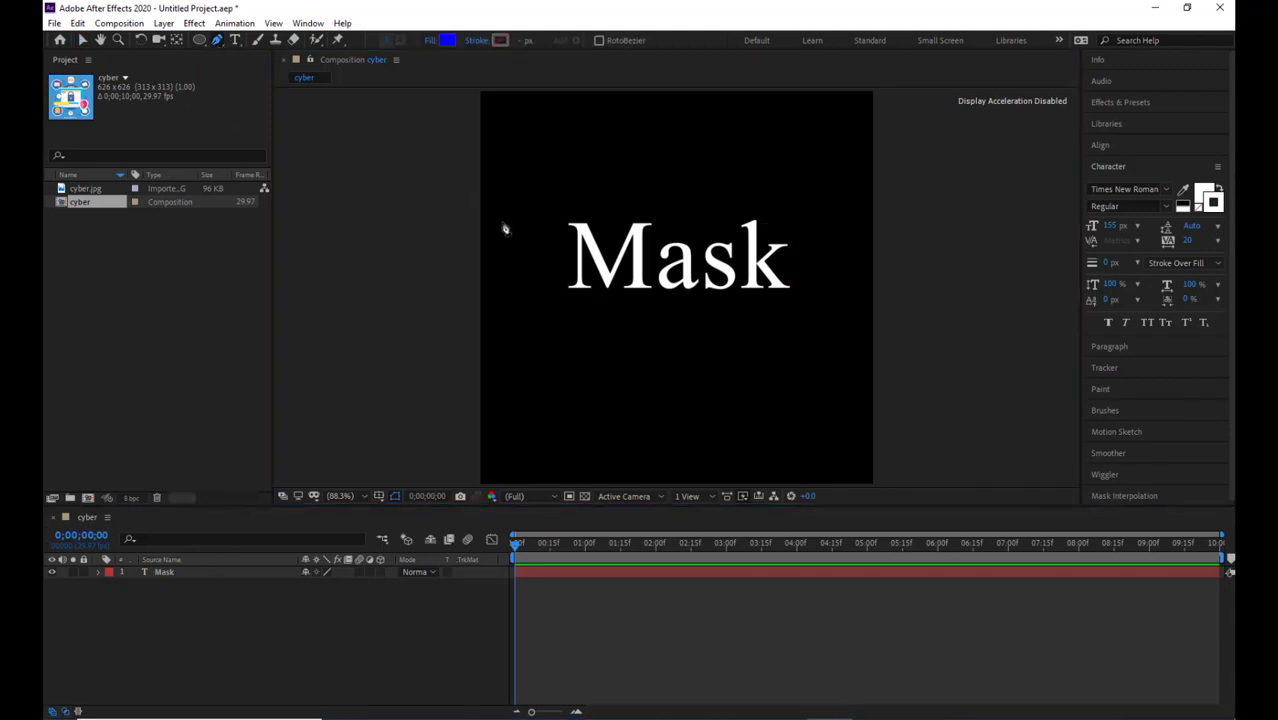
drag(513, 325, 799, 323)
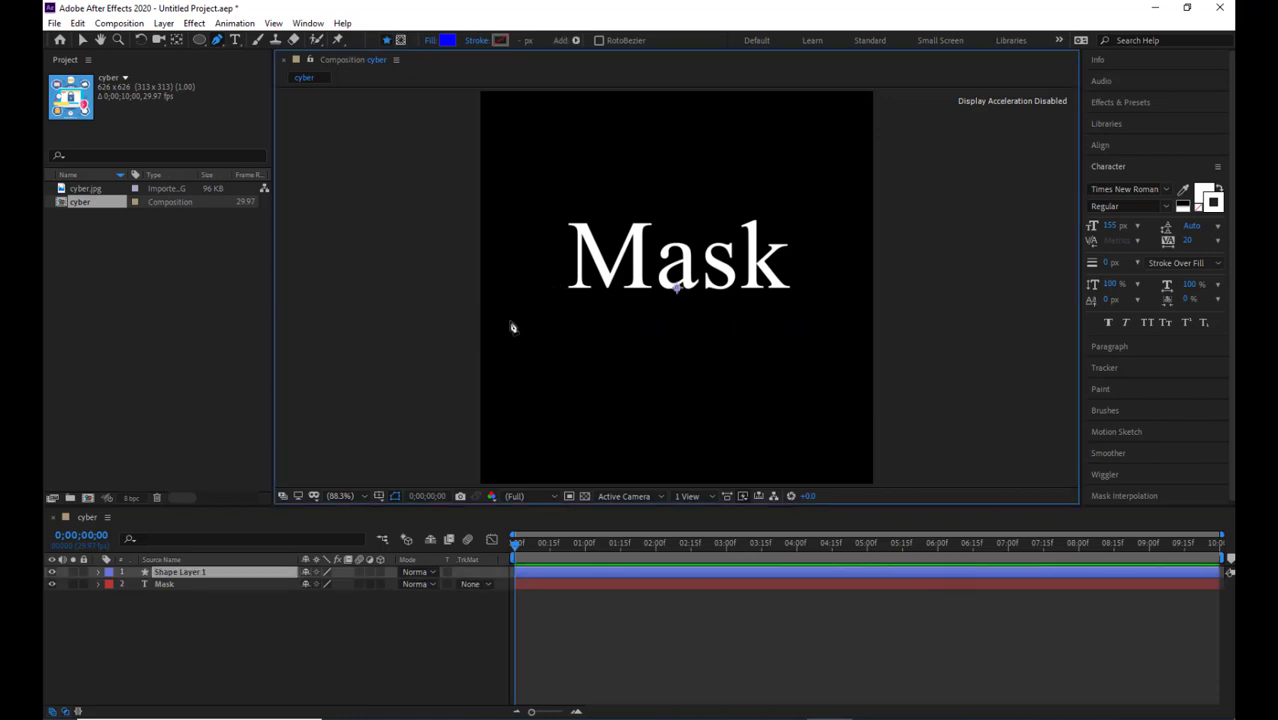
click(510, 321)
click(854, 321)
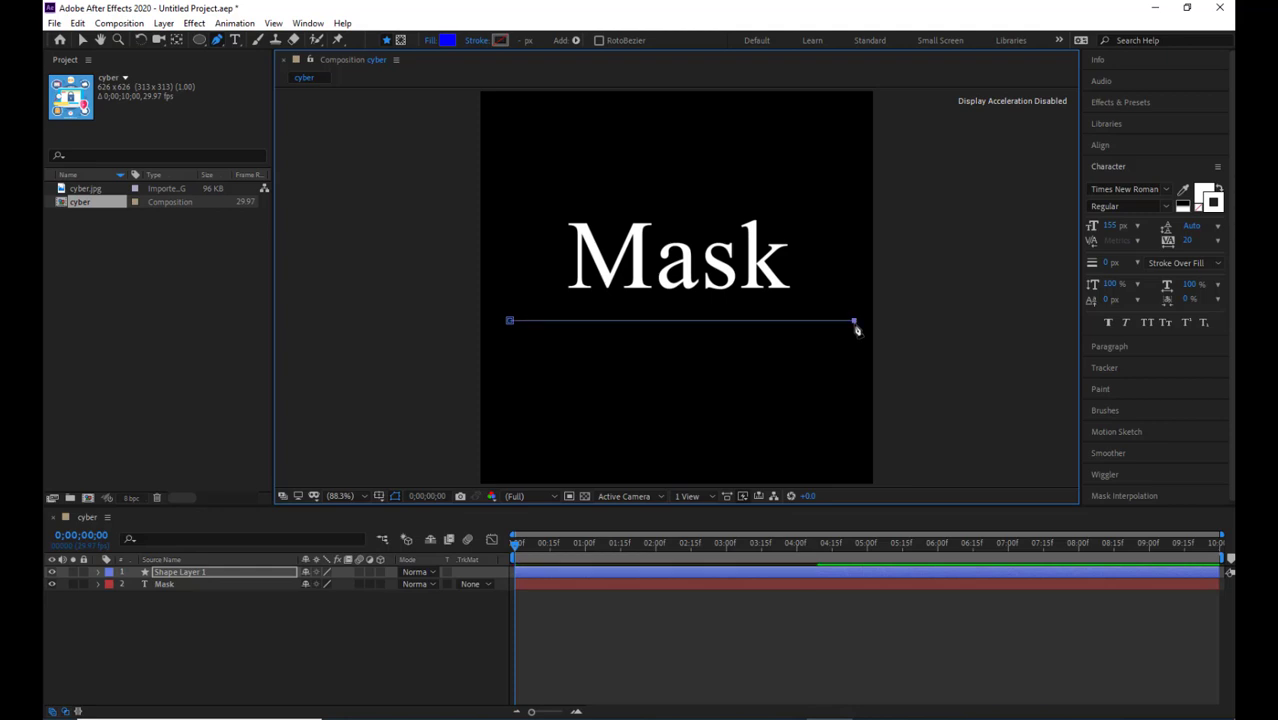
key(v)
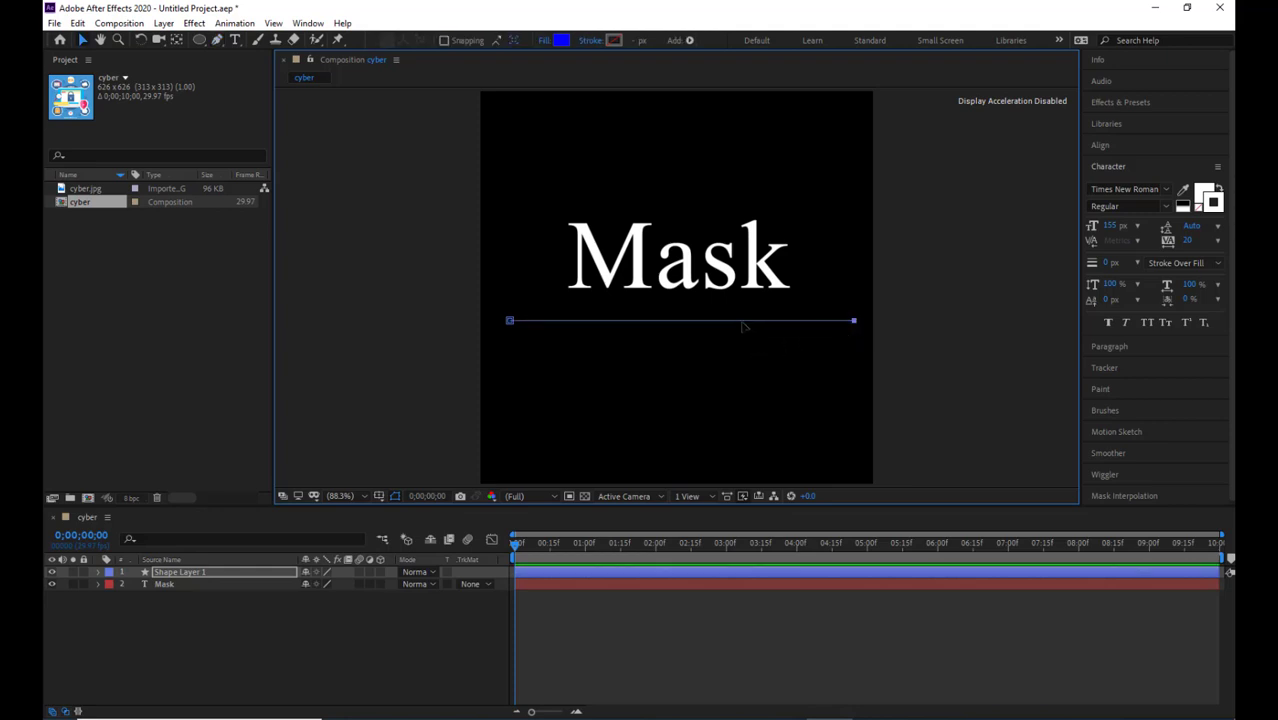
Set the line's stroke type to Solid Color
click(591, 40)
click(585, 327)
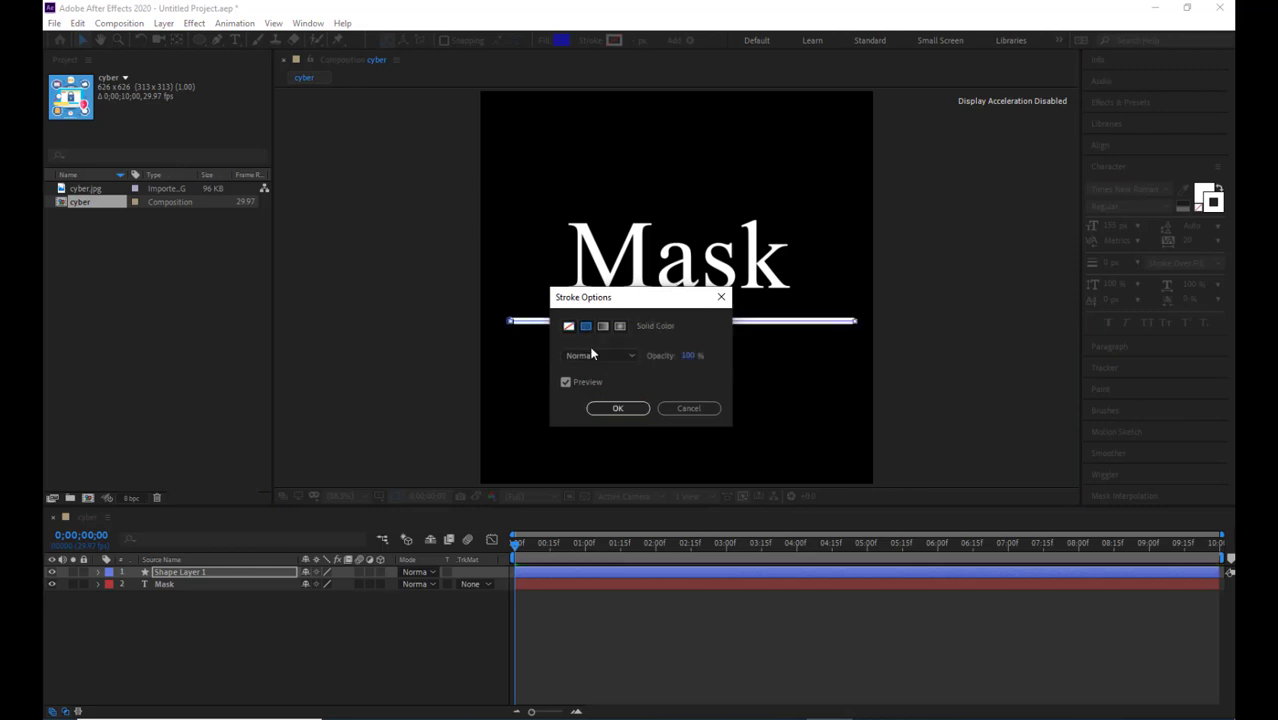
click(614, 408)
Center the line's anchor point and the line in the composition, and nudge it down to sit just under the Mask text
drag(750, 323, 749, 321)
key(ctrl+alt+Home)
key(ctrl+Home)
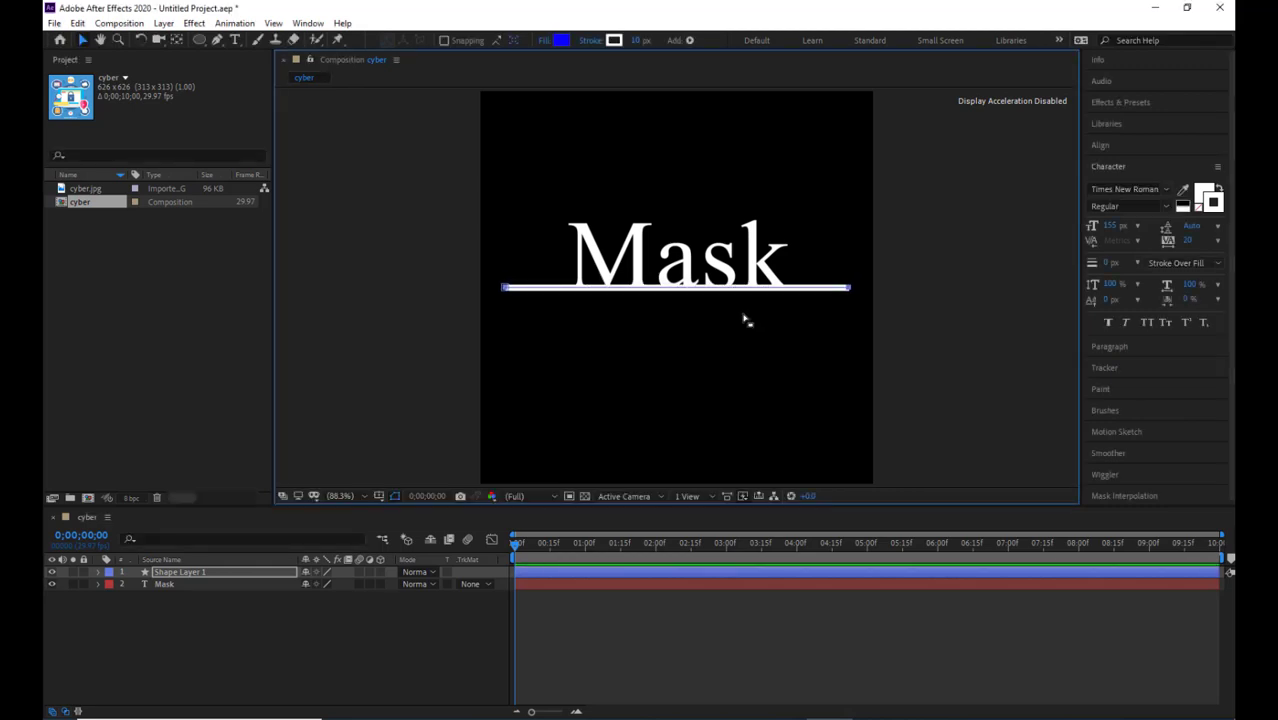
key(Down)
key(Down)
key(Down)
key(Down)
key(Down)
key(Down)
key(Down)
key(Down)
key(Down)
key(Down)
key(Down)
key(Down)
key(Down)
key(Down)
key(Down)
key(Down)
key(Down)
key(Down)
key(Down)
key(Down)
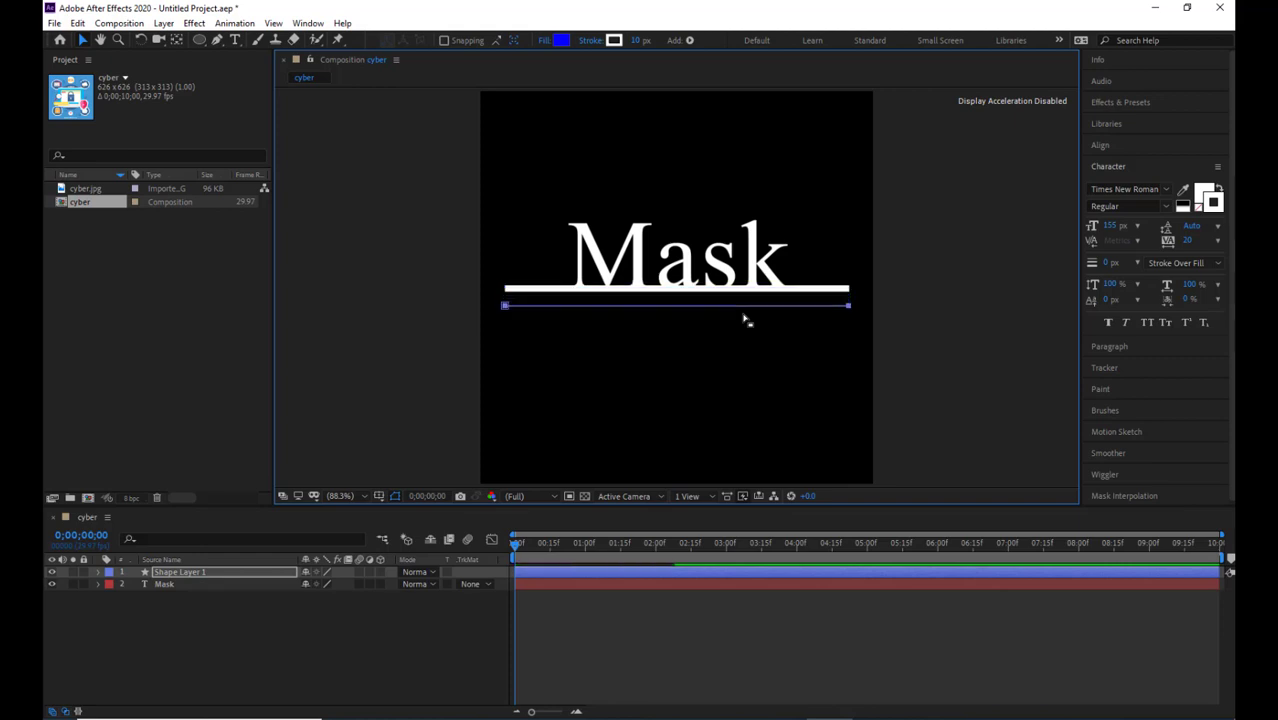
key(Up)
key(Up)
key(Up)
key(Up)
key(Up)
key(Up)
key(Up)
key(Up)
key(Up)
key(Up)
key(Up)
key(Up)
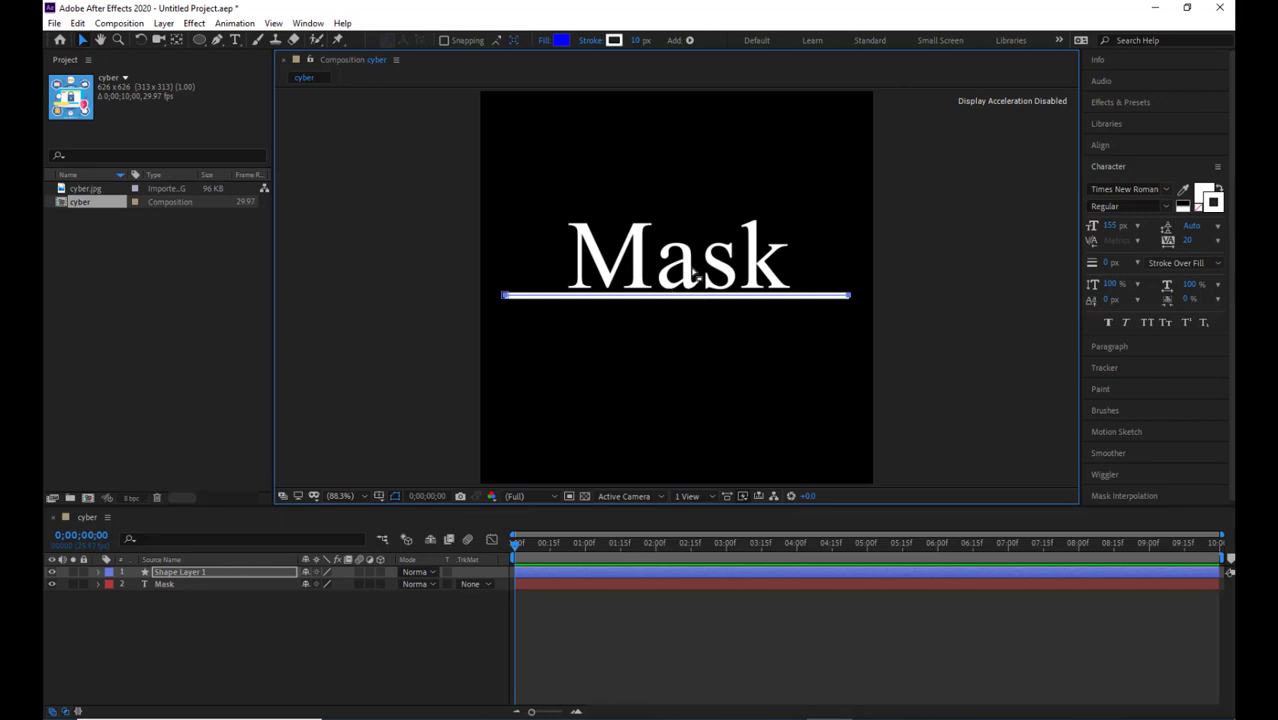
Draw a rectangular mask on the Mask text layer, enclosing the whole word and ending at the line
click(165, 584)
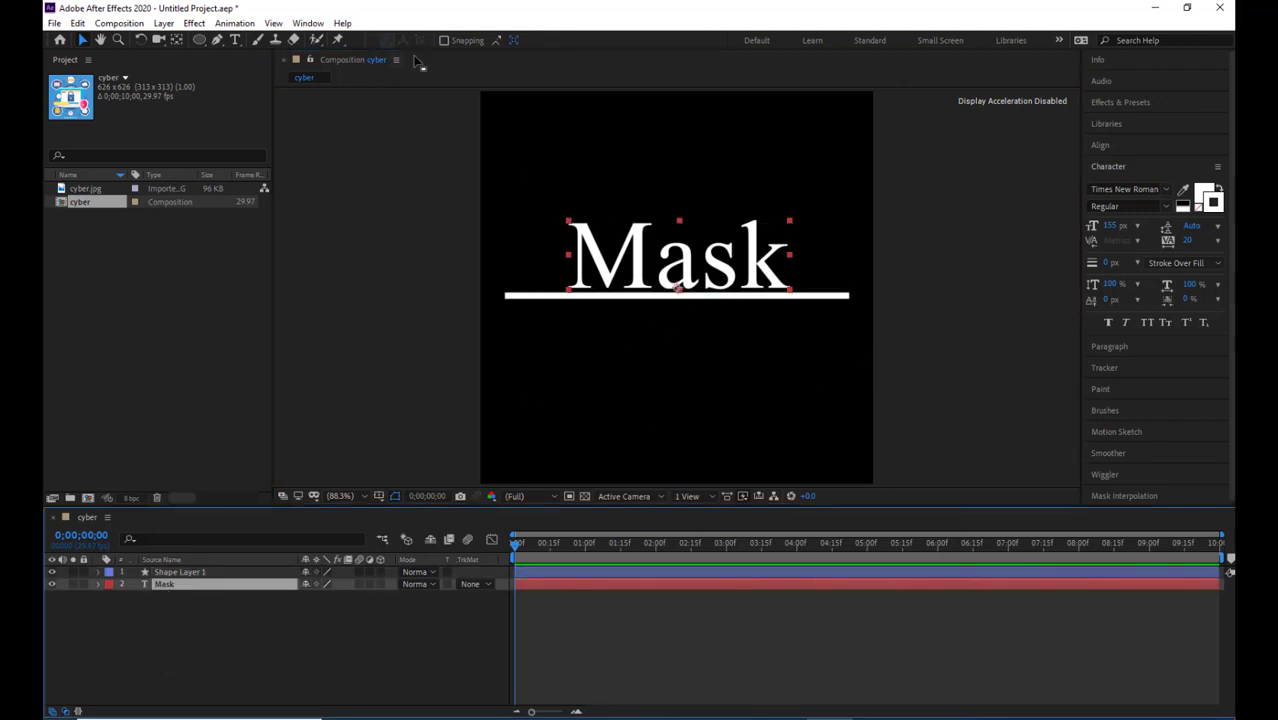
drag(199, 40, 258, 52)
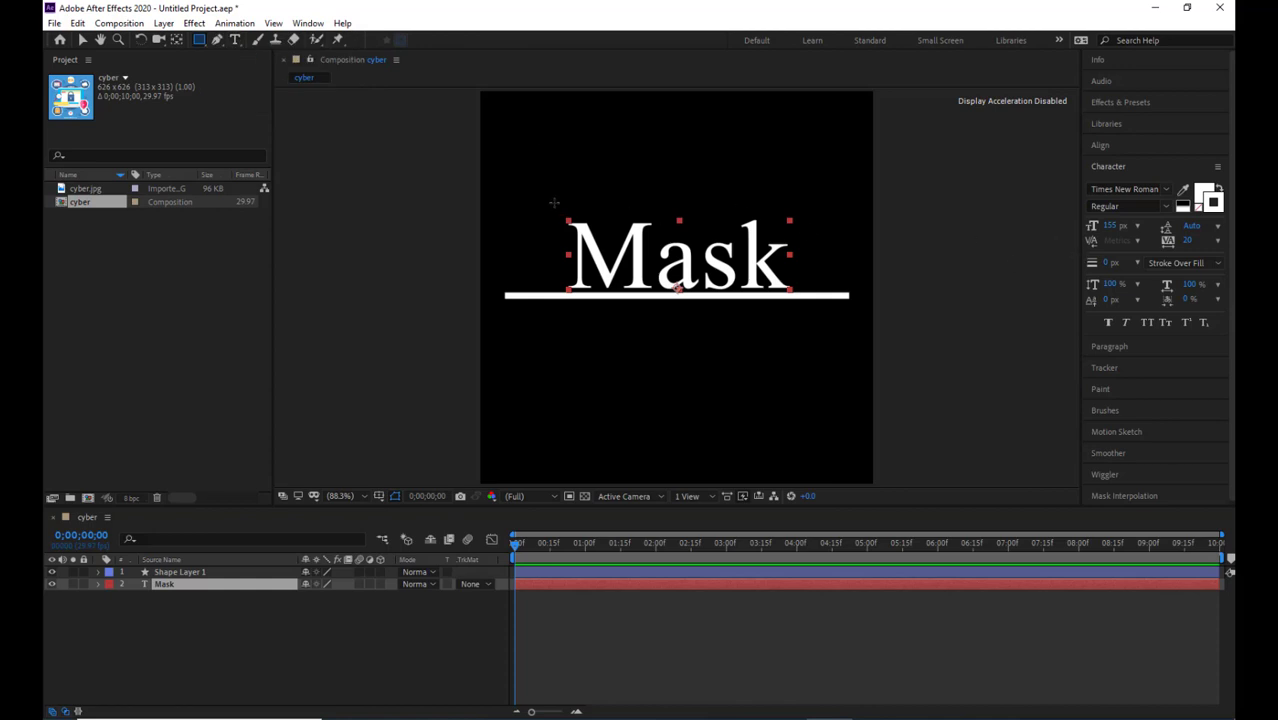
mouse_move(510, 208)
mouse_down()
mouse_move(599, 265)
mouse_move(846, 294)
mouse_up()
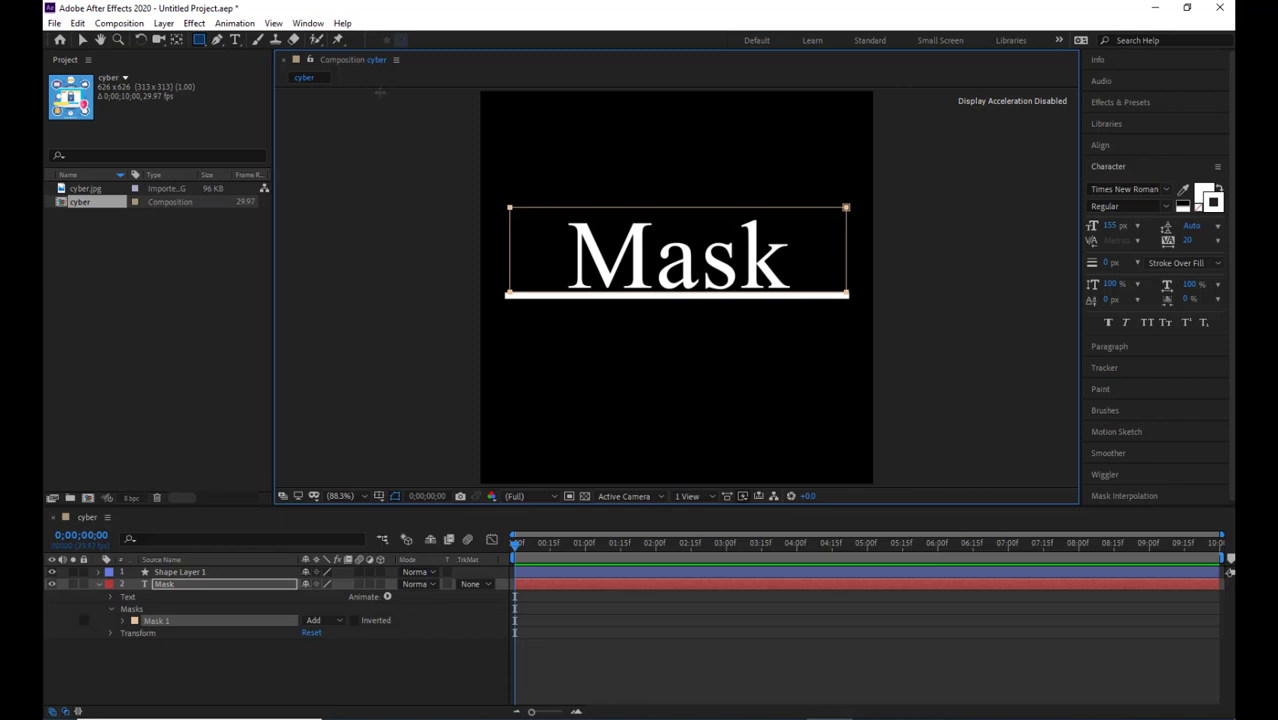
Expand the text layer's mask properties and examine the Mask Path with its transform box active
click(122, 621)
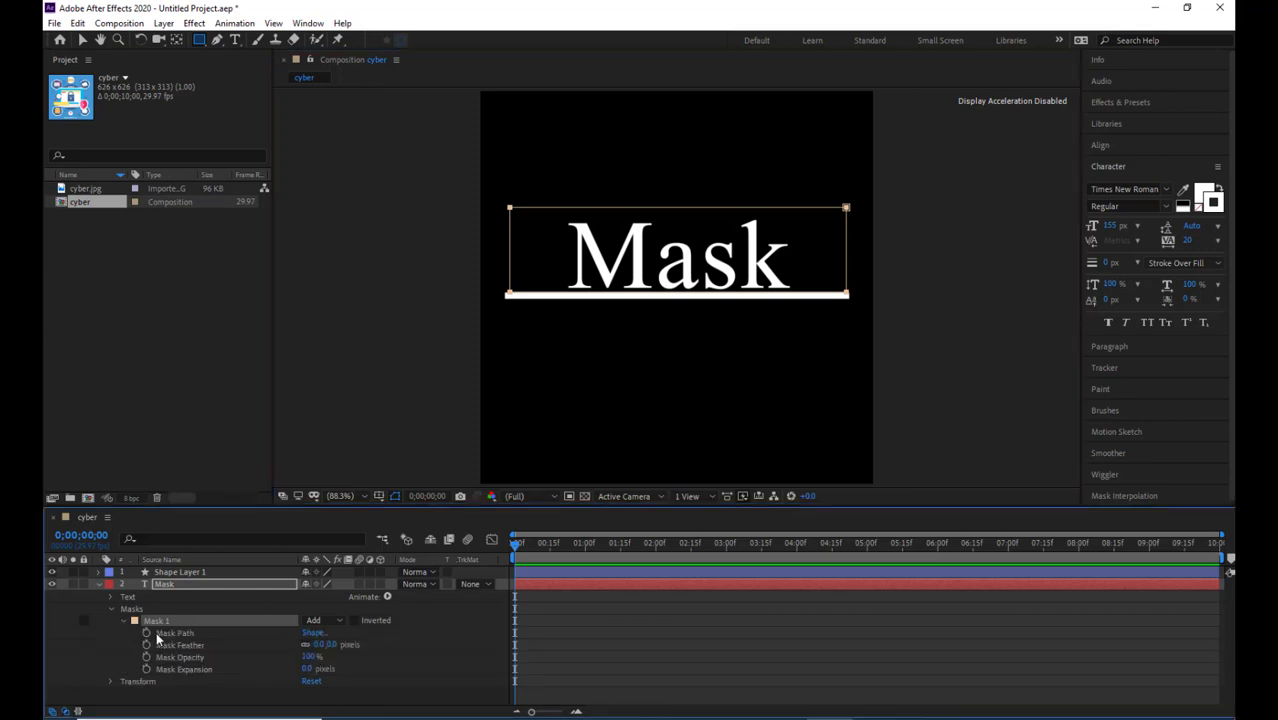
click(182, 636)
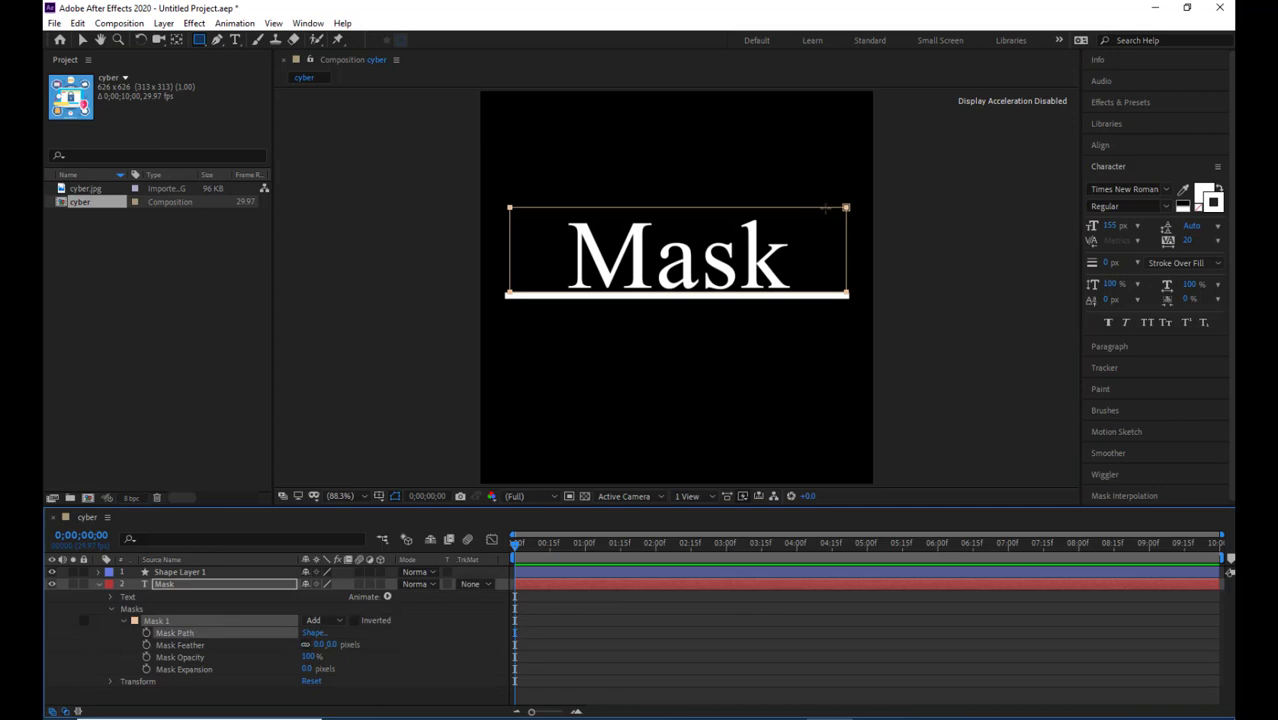
key(v)
double_click(818, 210)
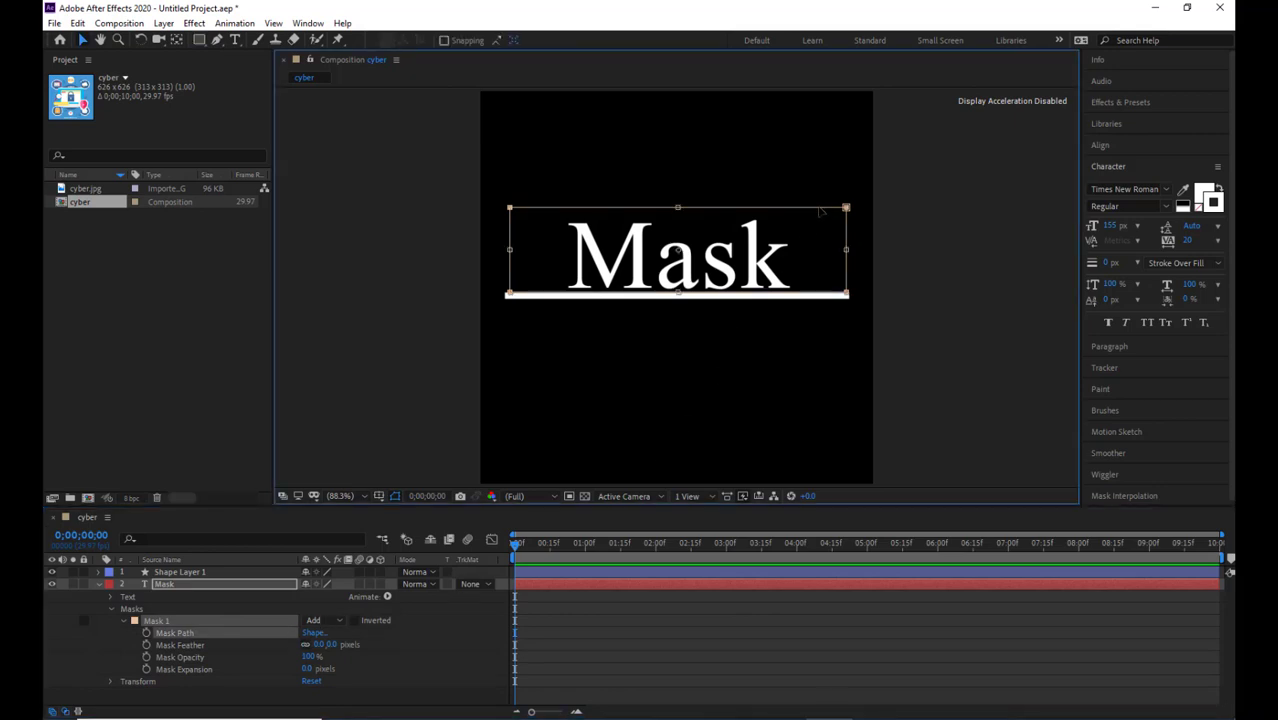
mouse_move(815, 211)
mouse_down()
mouse_move(806, 308)
mouse_move(795, 172)
mouse_move(796, 280)
mouse_move(787, 212)
mouse_move(813, 212)
mouse_up()
Add a Position text animator to the Mask layer and set it to 0, 127 to move the text below the mask
click(169, 585)
click(388, 597)
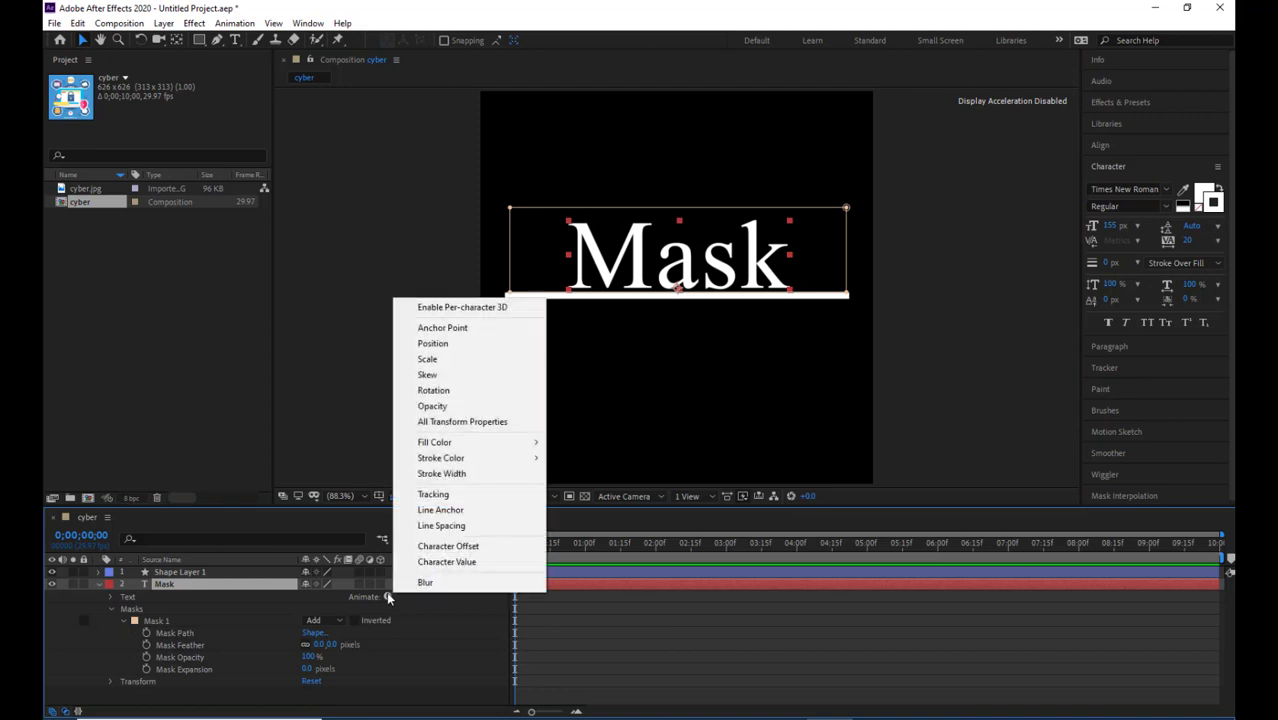
click(464, 344)
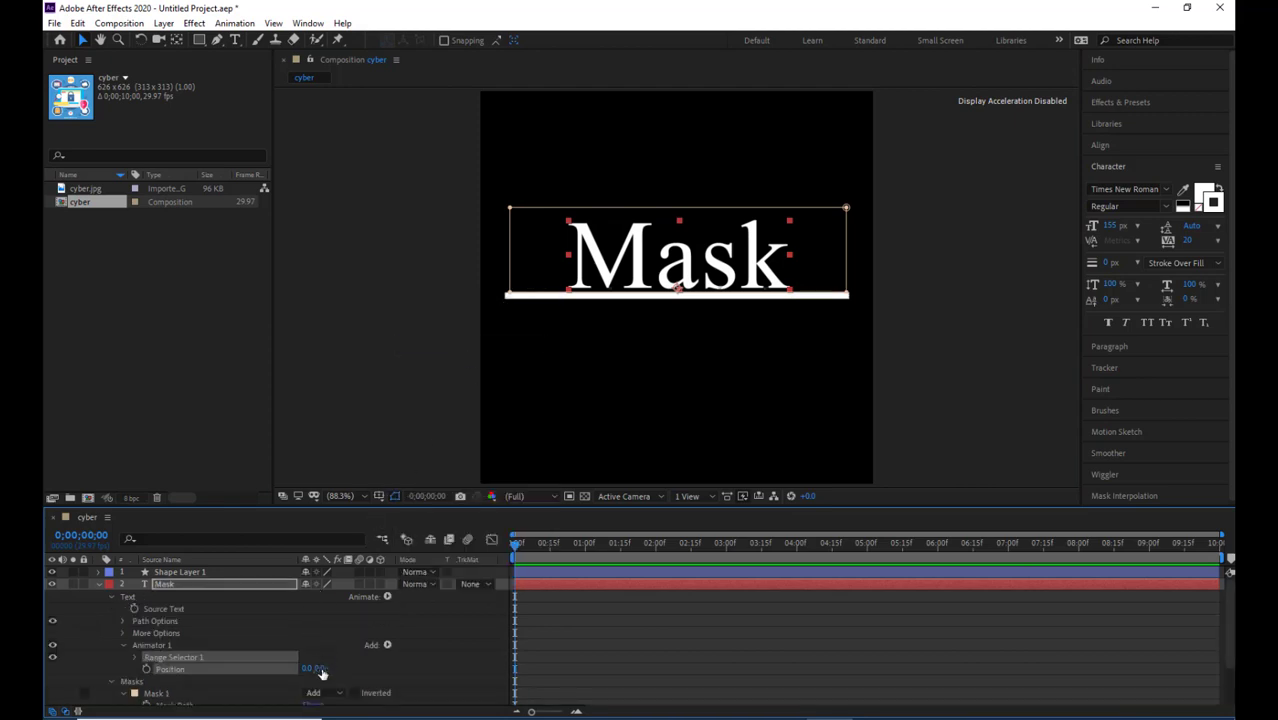
drag(321, 670, 408, 676)
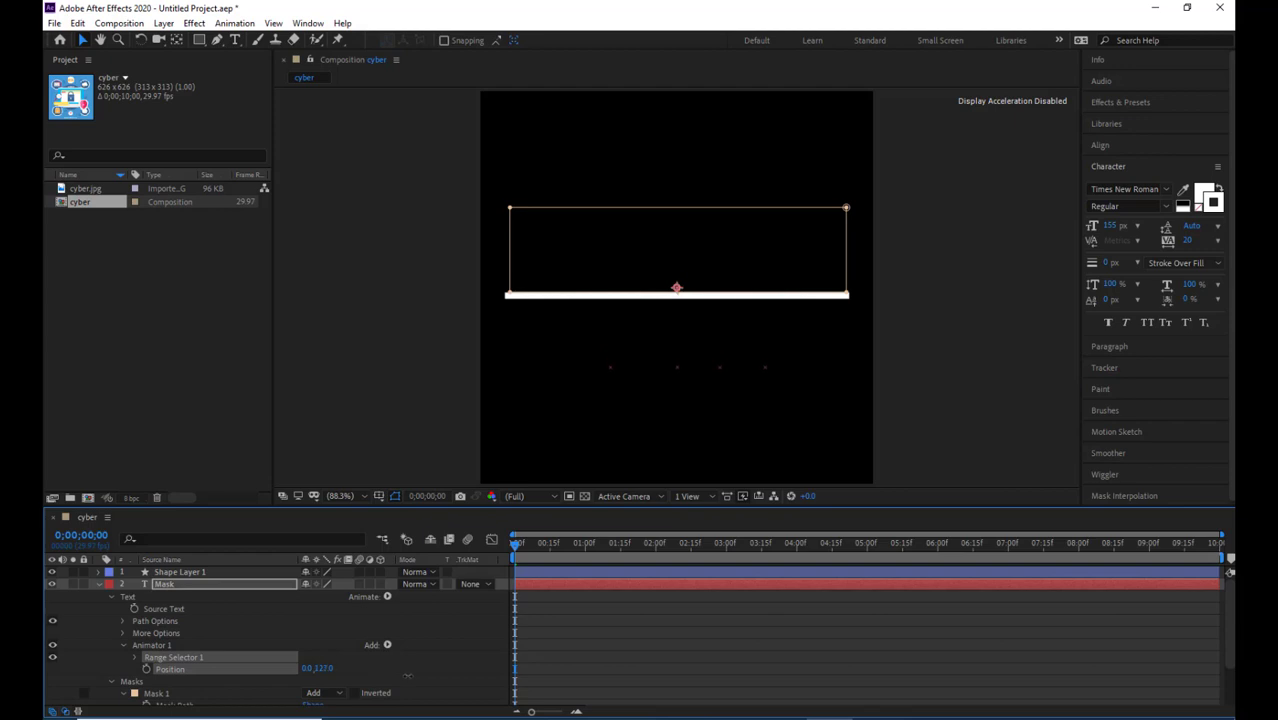
click(933, 397)
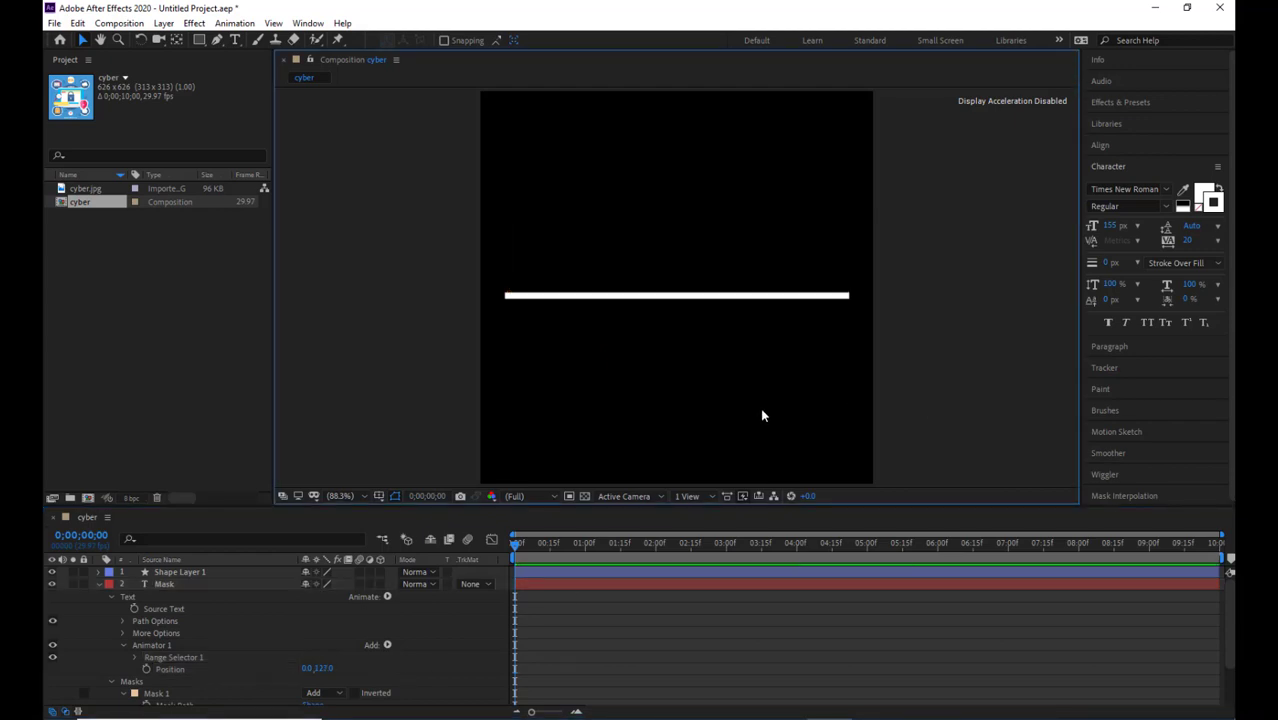
Keyframe the animator's Position at 0;00;00;00 and set its vertical value to 0 at 0;00;02;08
click(144, 668)
drag(515, 545, 674, 545)
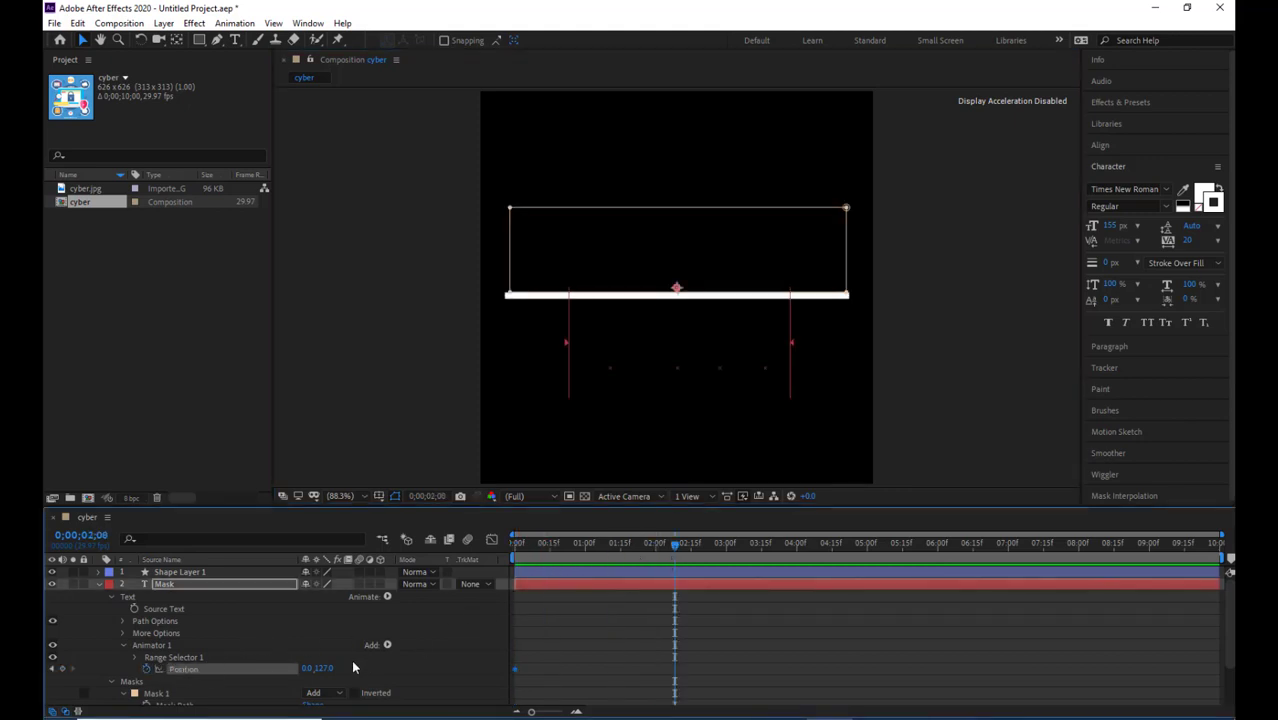
click(322, 668)
text(0)
key(Return)
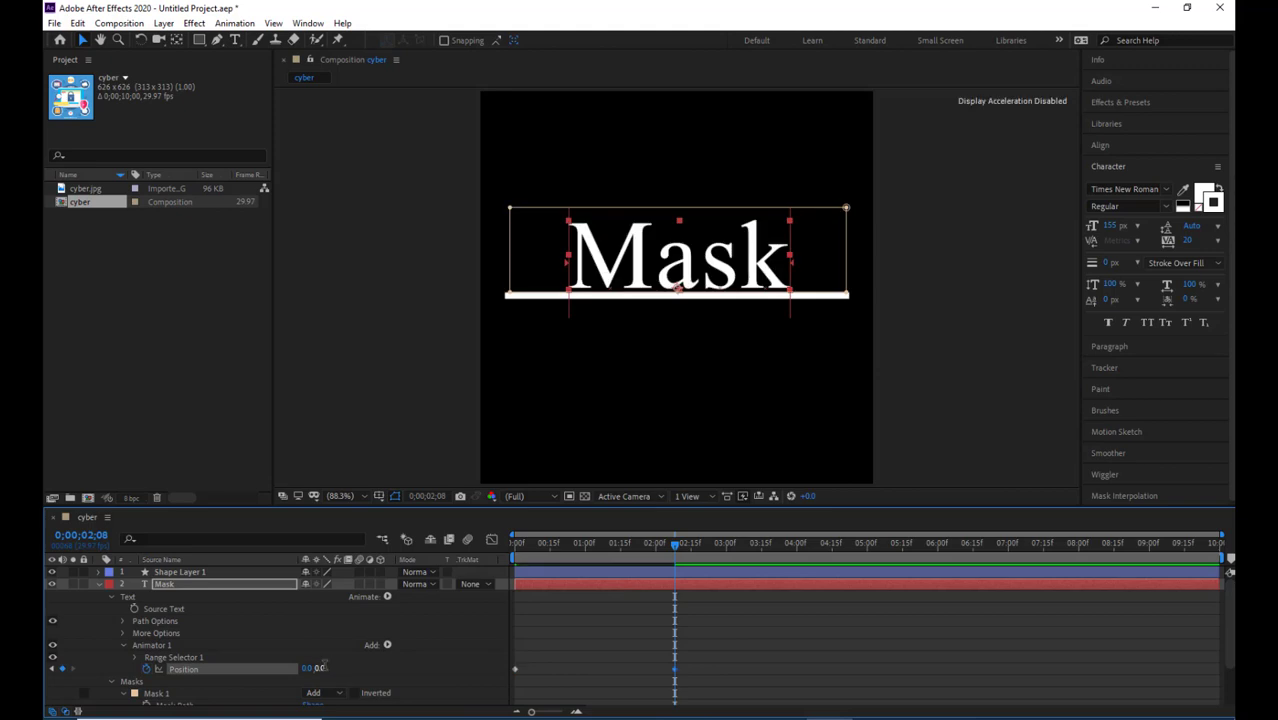
click(970, 434)
Scrub through the text reveal and play it from the start of the timeline
drag(671, 538, 447, 551)
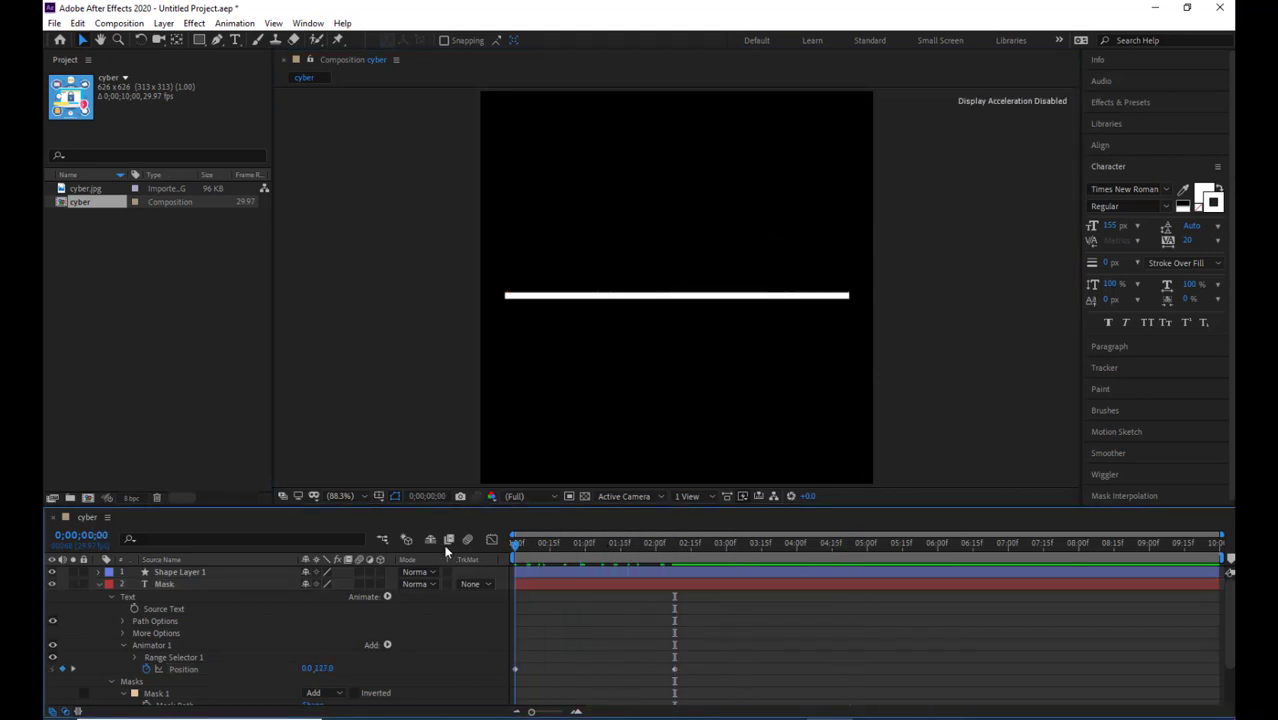
drag(694, 536, 594, 543)
drag(758, 550, 414, 562)
key(space)
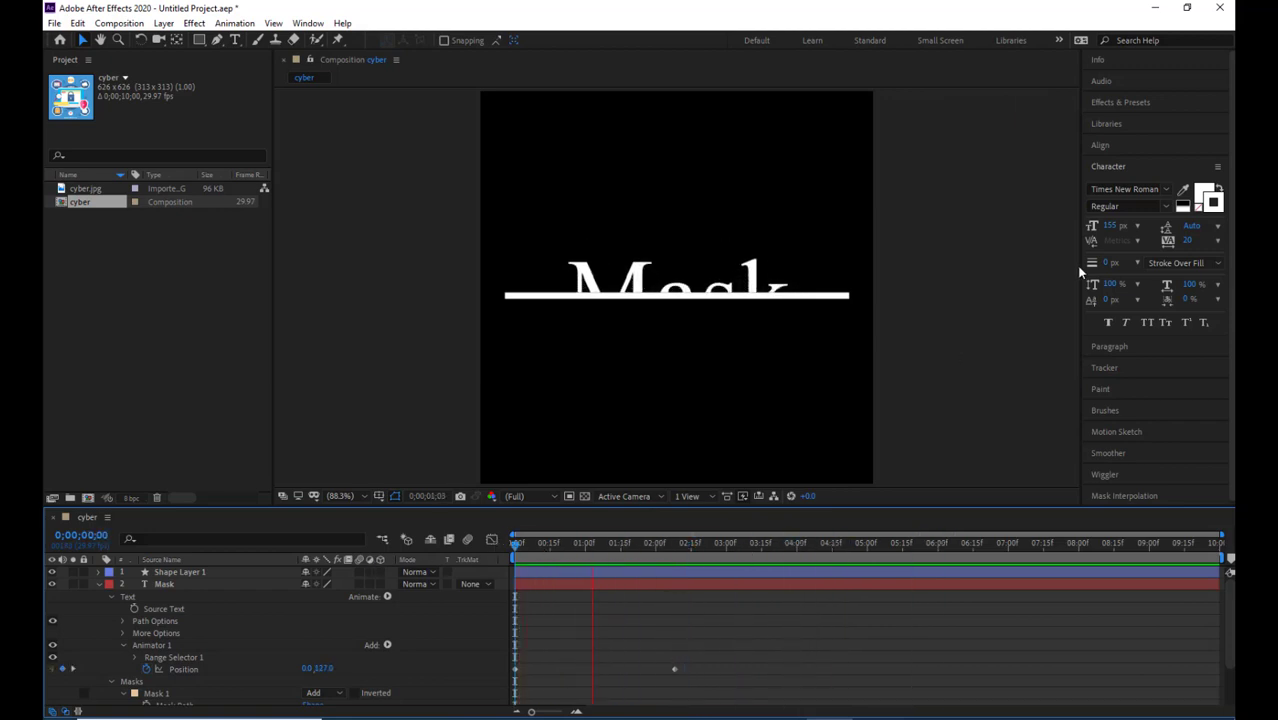
Move the second Position keyframe to shortly before the 15-frame mark and preview the faster reveal
drag(674, 668, 530, 668)
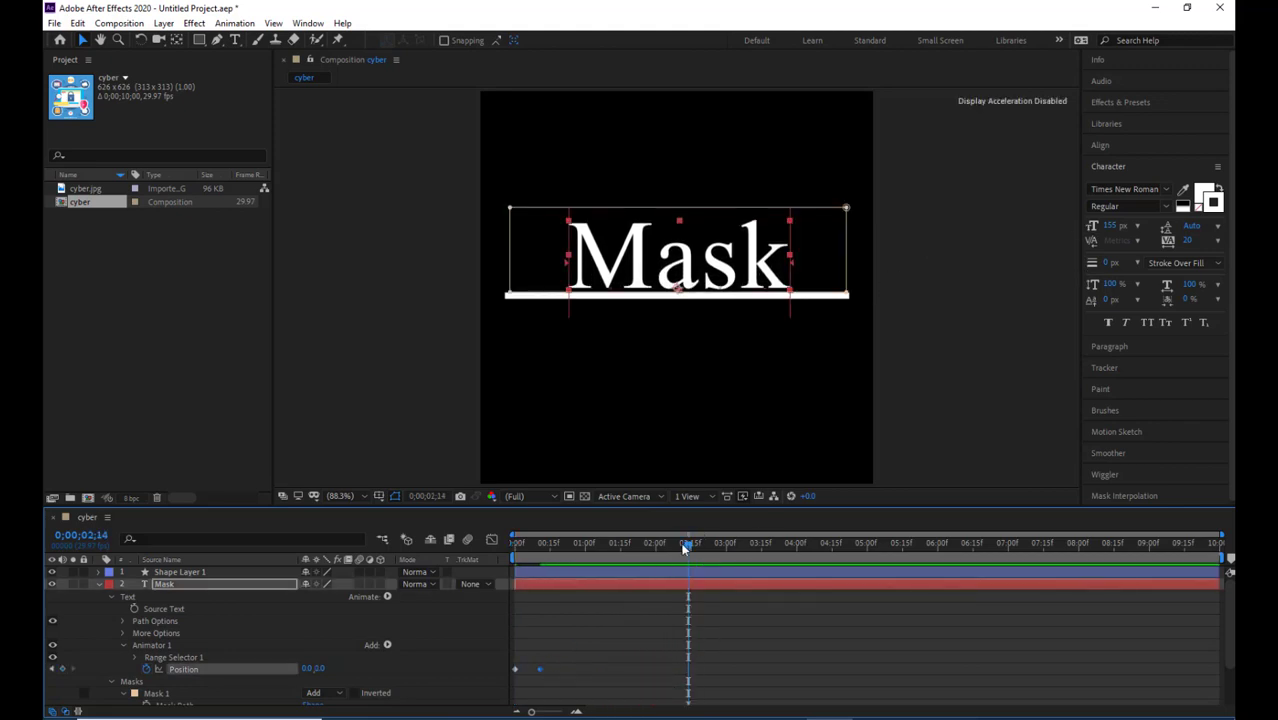
drag(684, 547, 431, 397)
click(424, 348)
key(space)
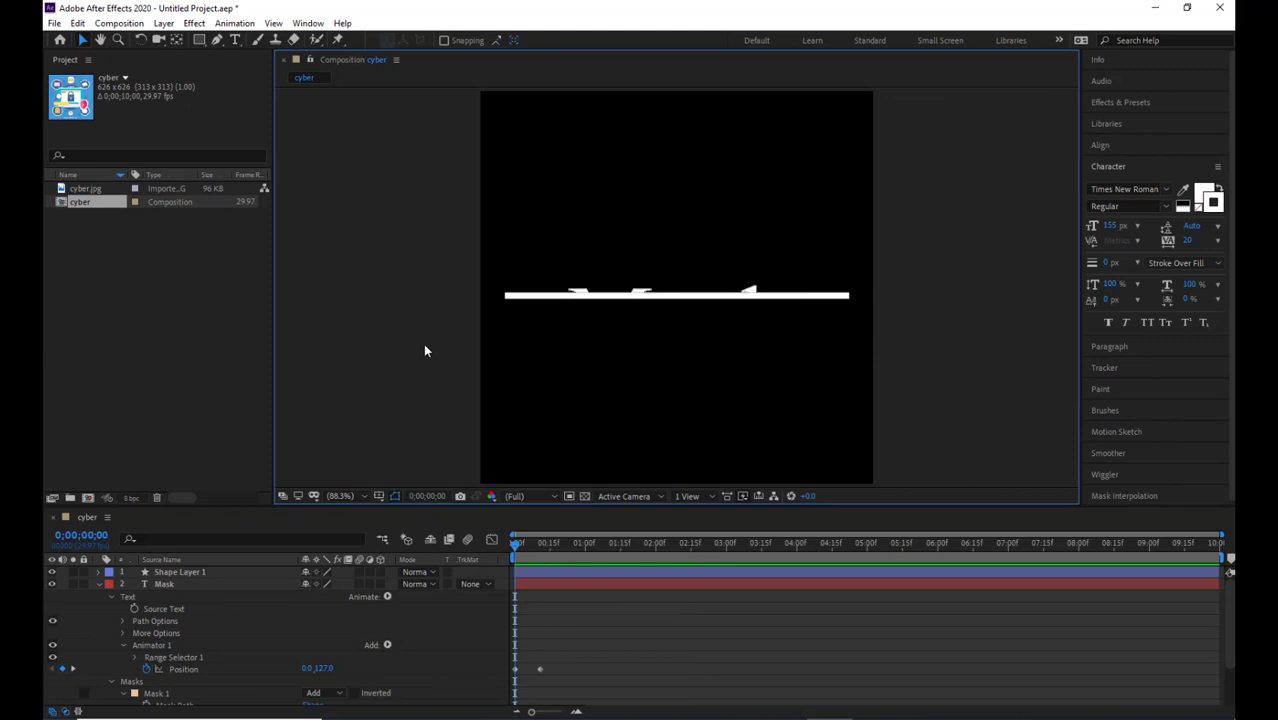
key(space)
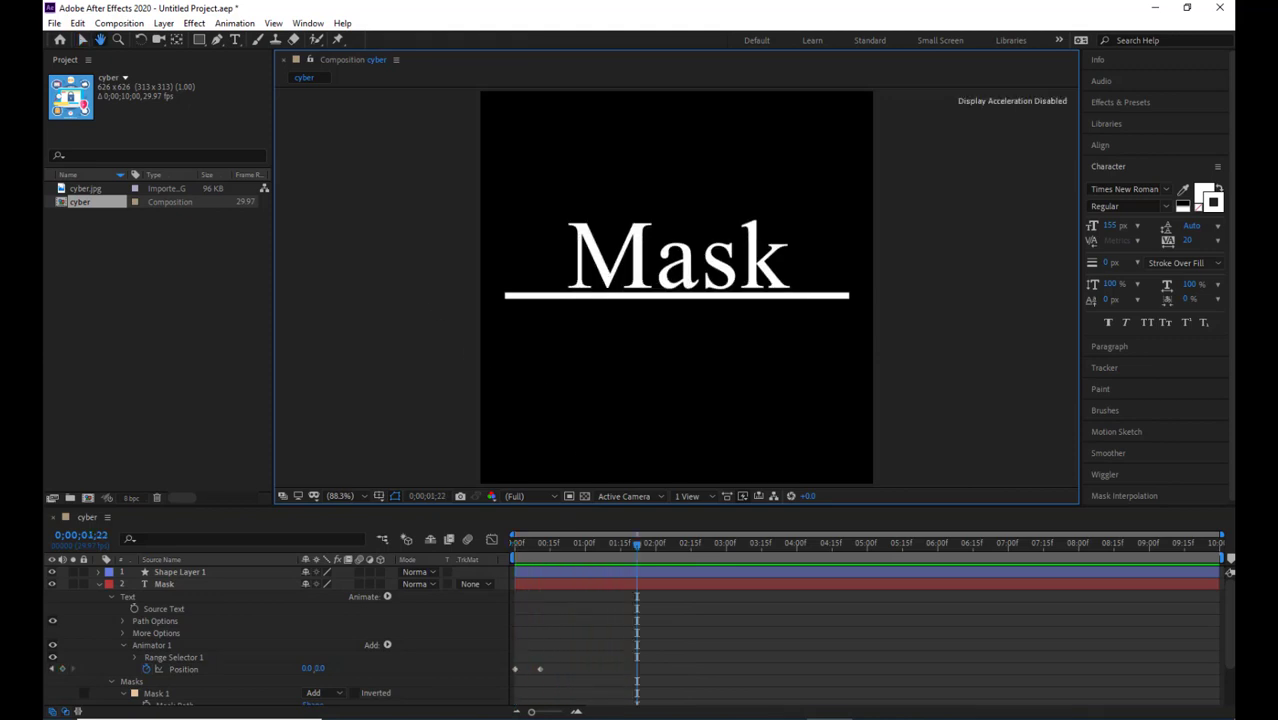
Set the temporal interpolation of both Position keyframes to Bezier
drag(565, 660, 496, 700)
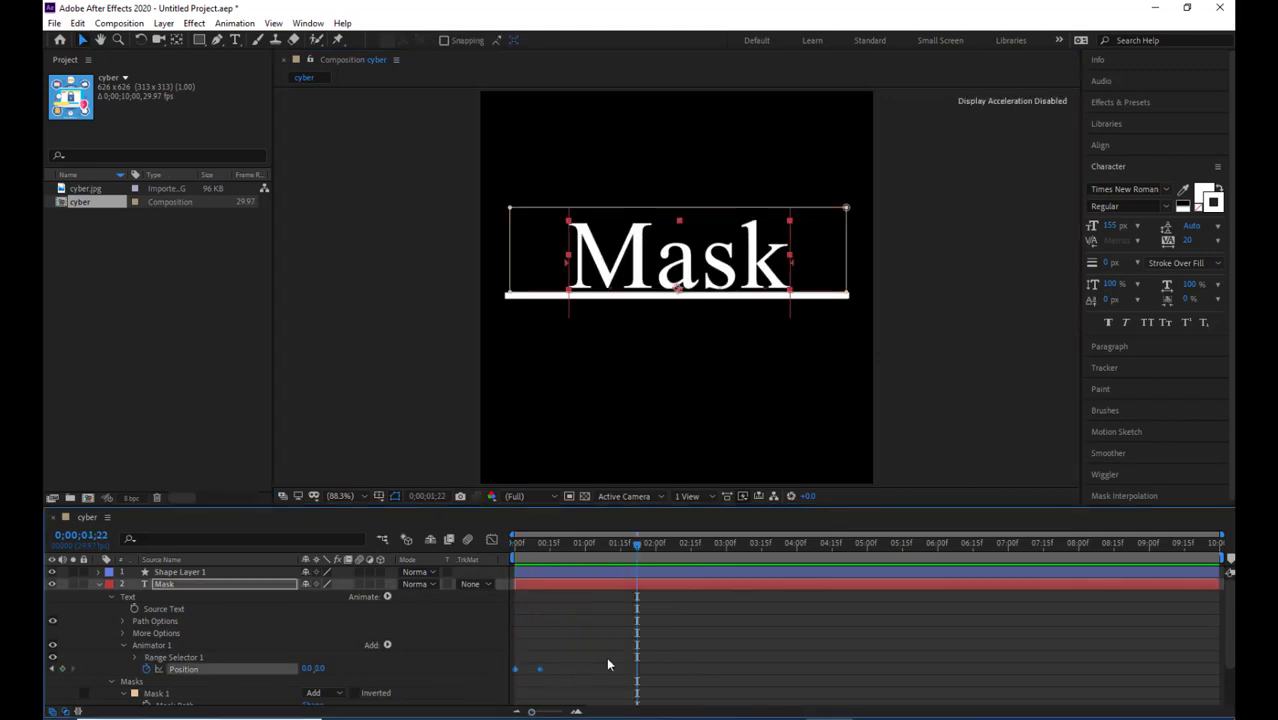
right_click(541, 670)
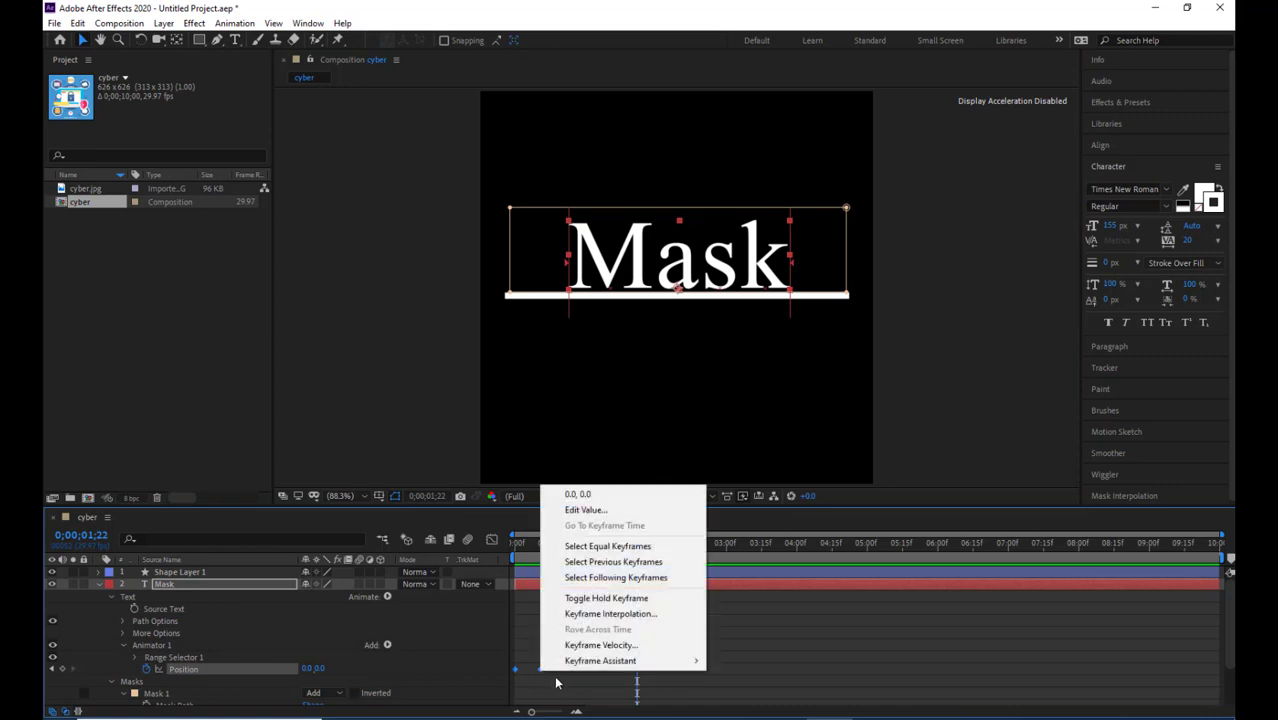
click(608, 613)
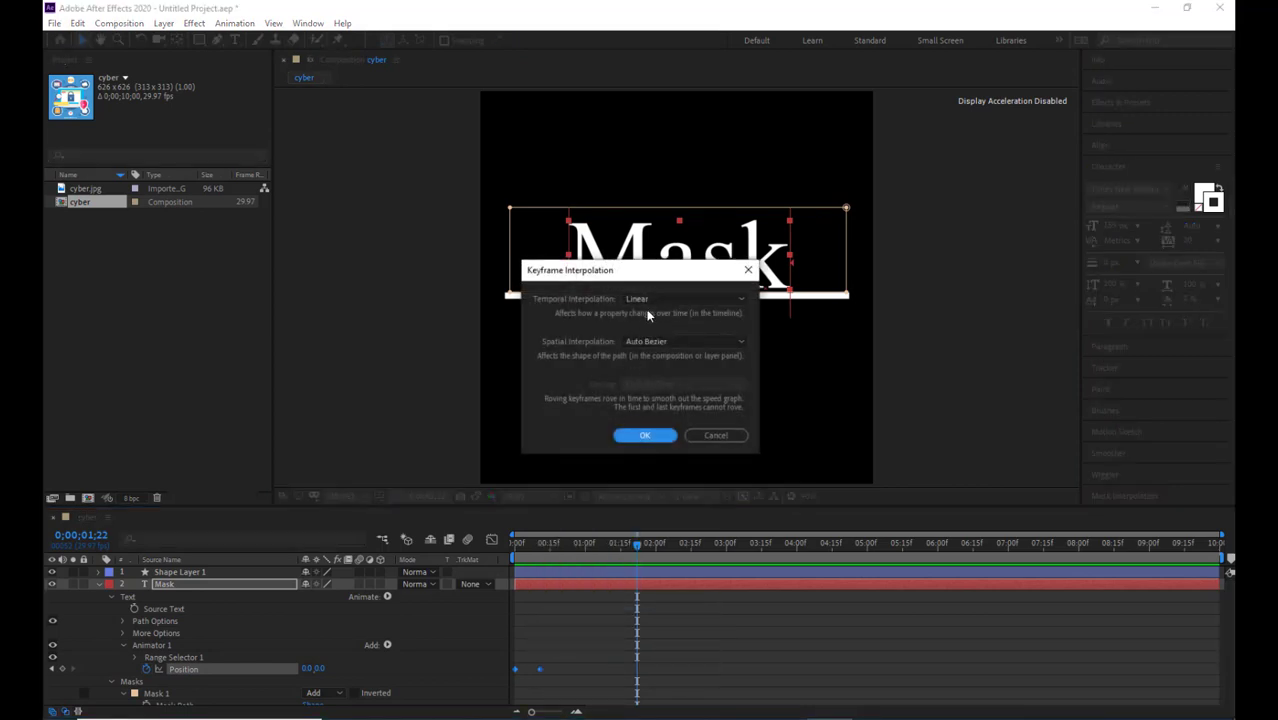
click(649, 297)
click(659, 343)
click(648, 436)
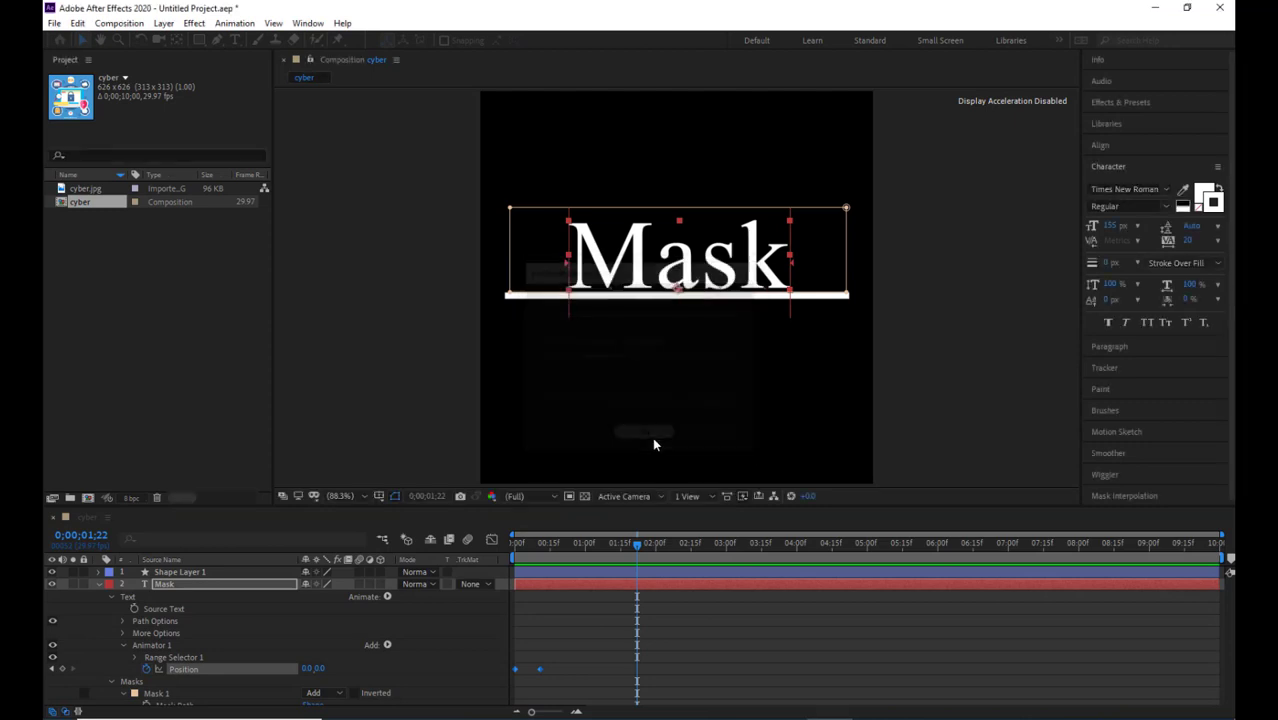
click(681, 629)
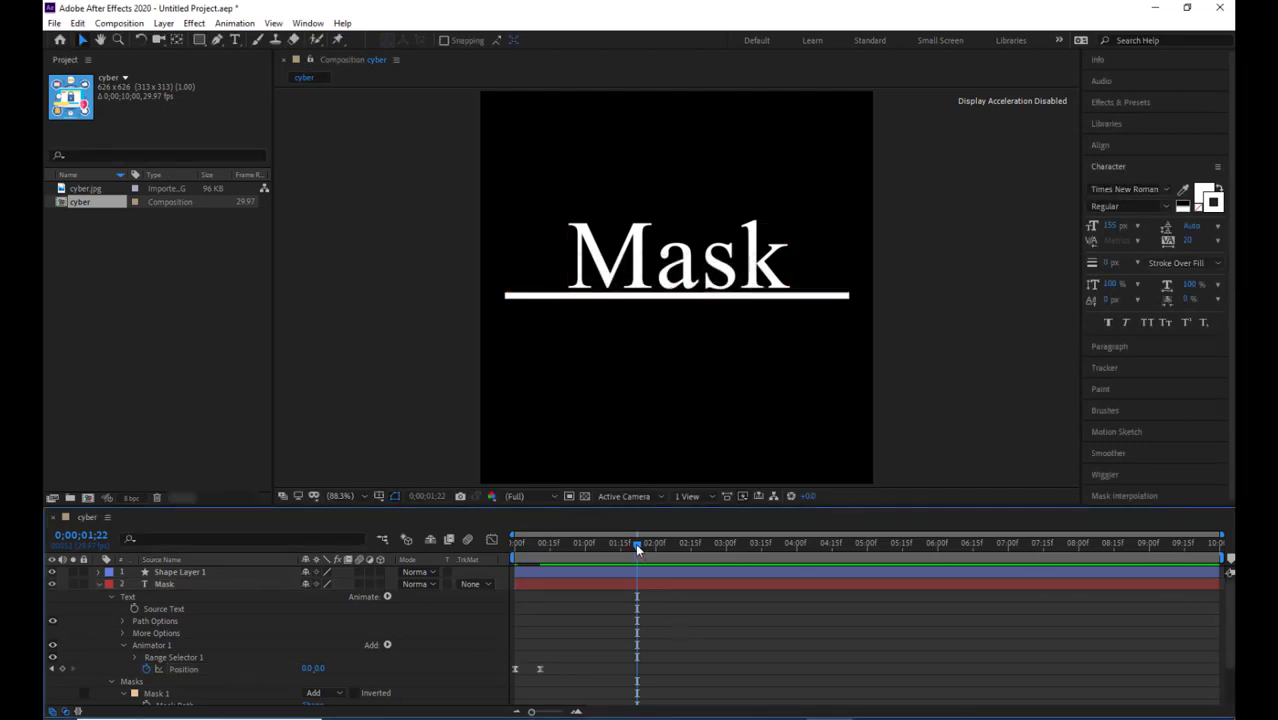
Play the eased text reveal from the start of the timeline
drag(637, 548, 428, 540)
key(space)
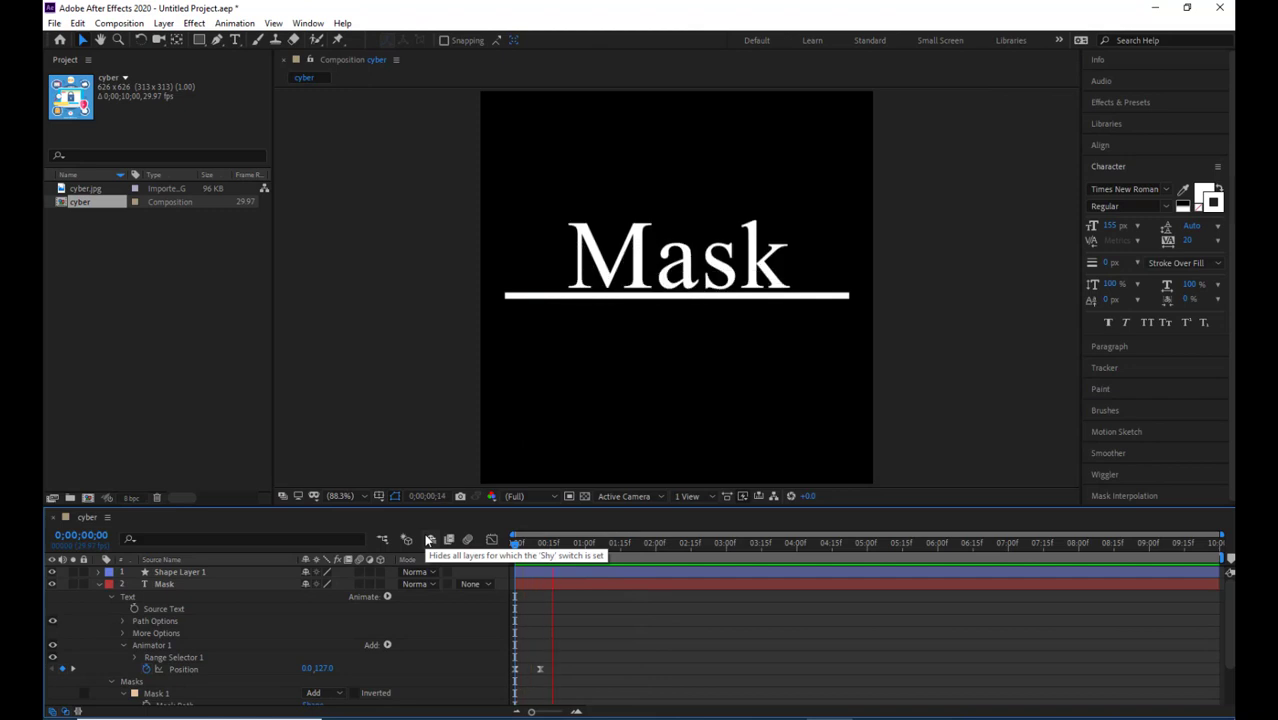
click(918, 401)
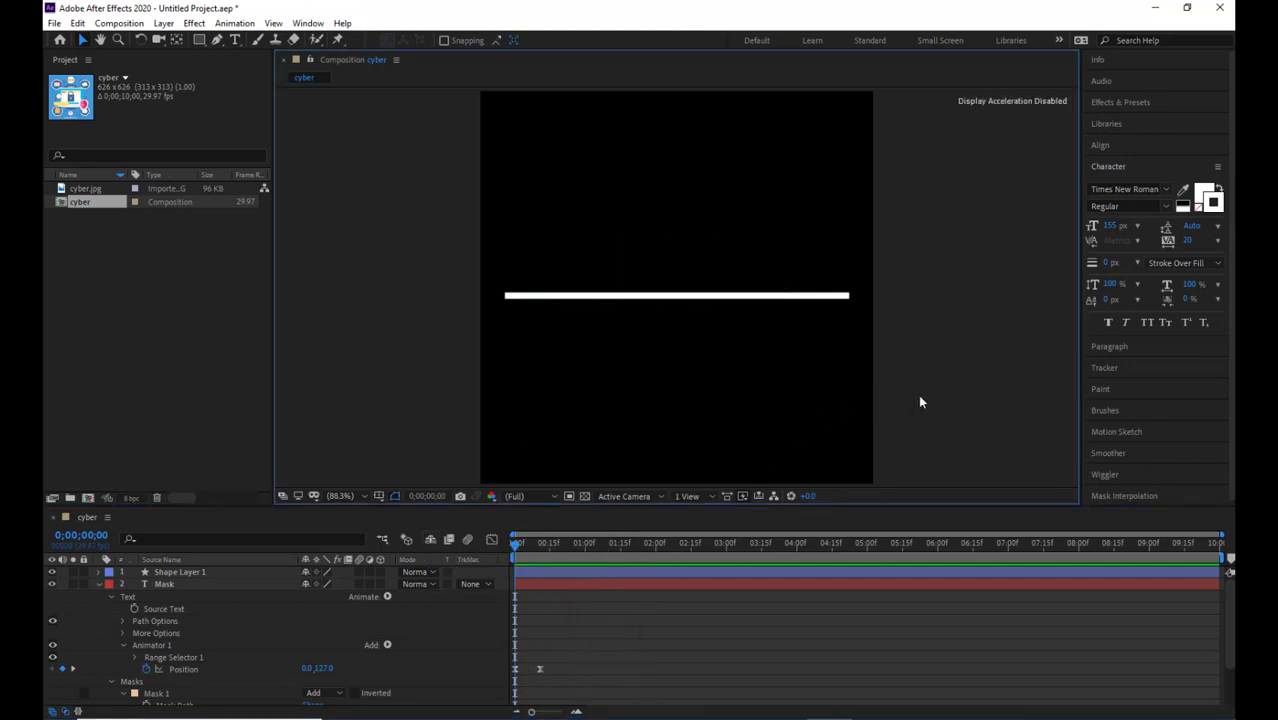